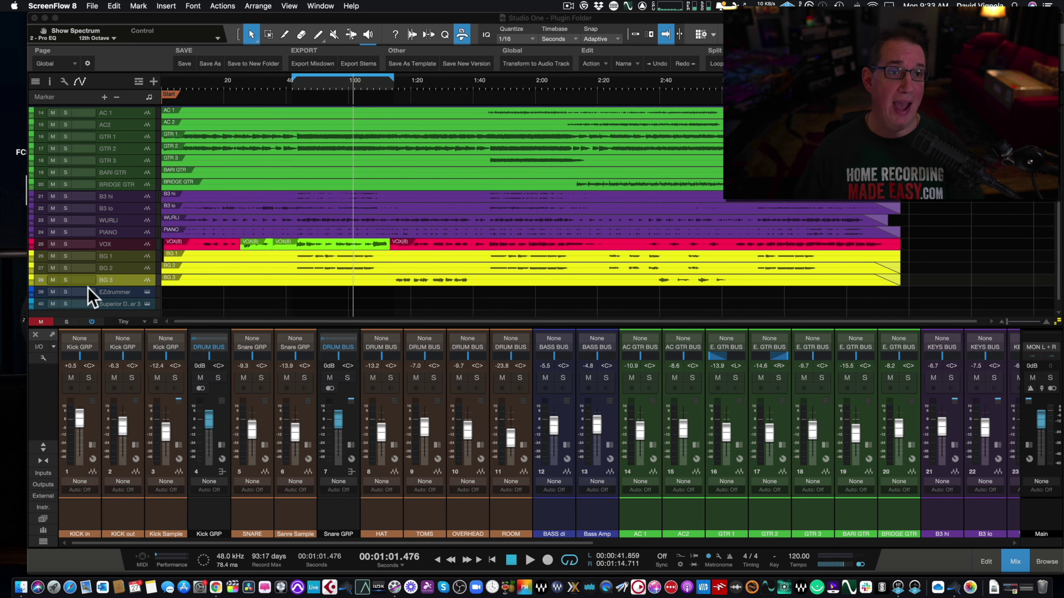
Open the Export Mixdown settings for the song and add the Wave File format at 32 Bit Float resolution.
left_click(229, 17)
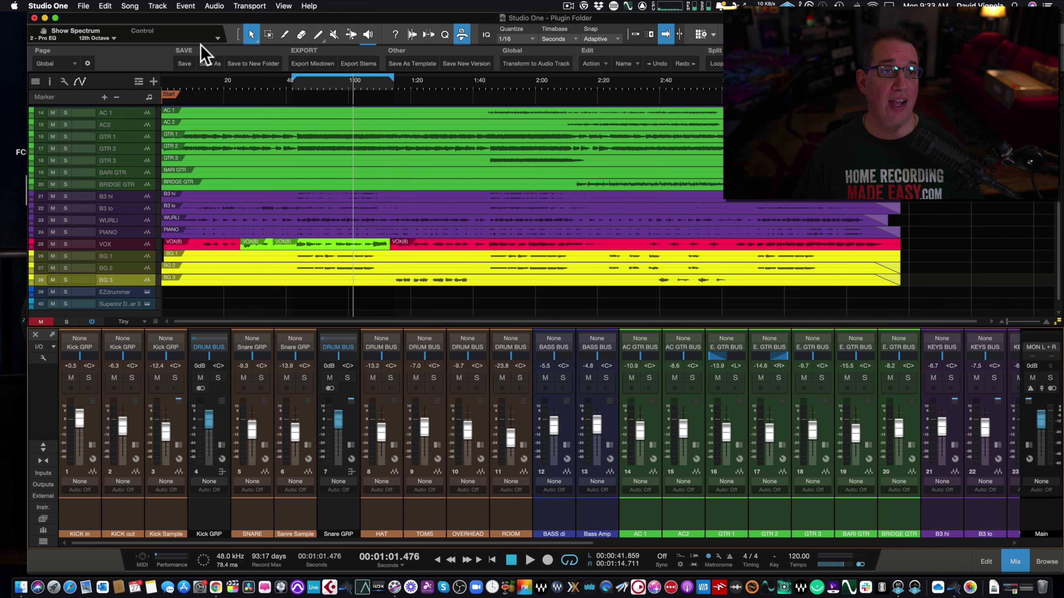
left_click(139, 7)
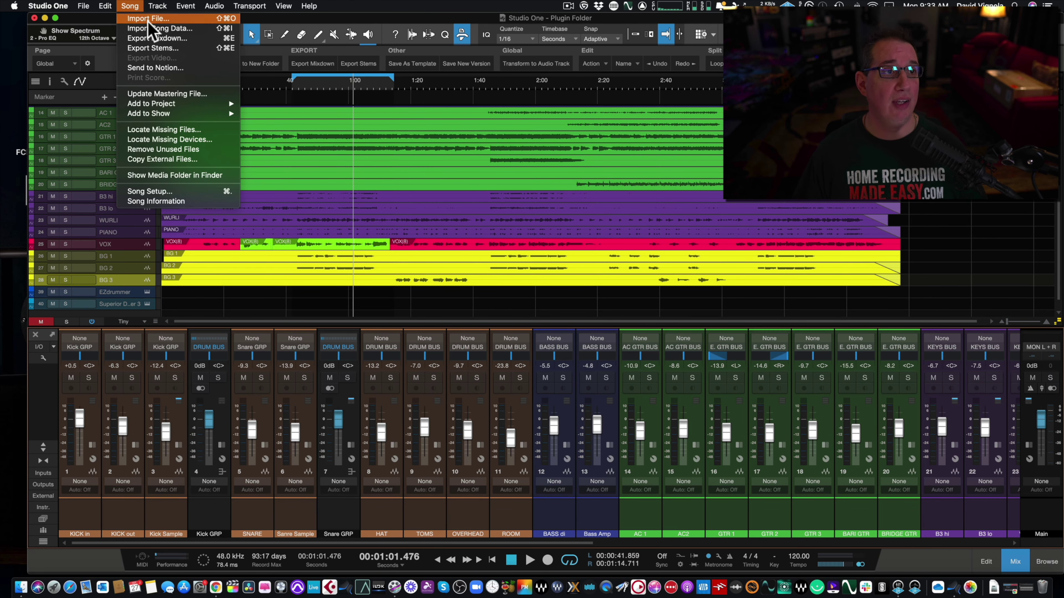
left_click(145, 38)
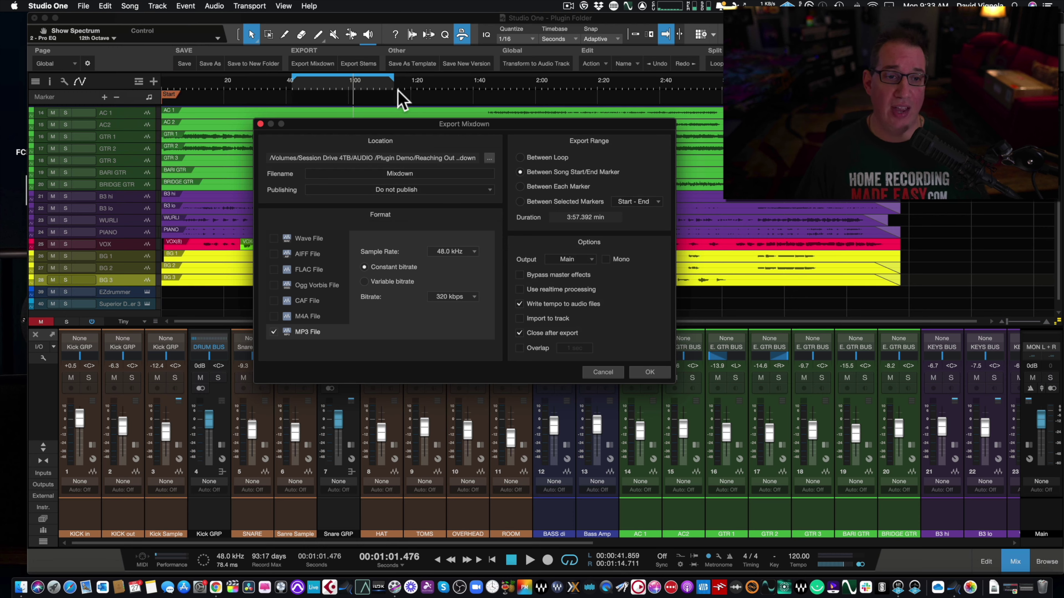
left_click_drag(424, 128, 433, 116)
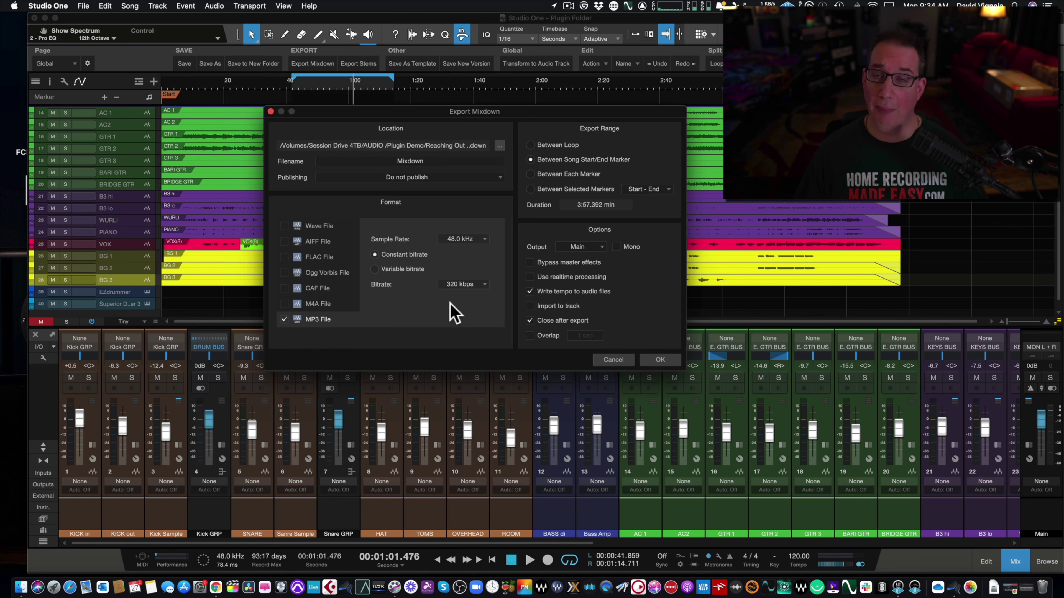
left_click(284, 226)
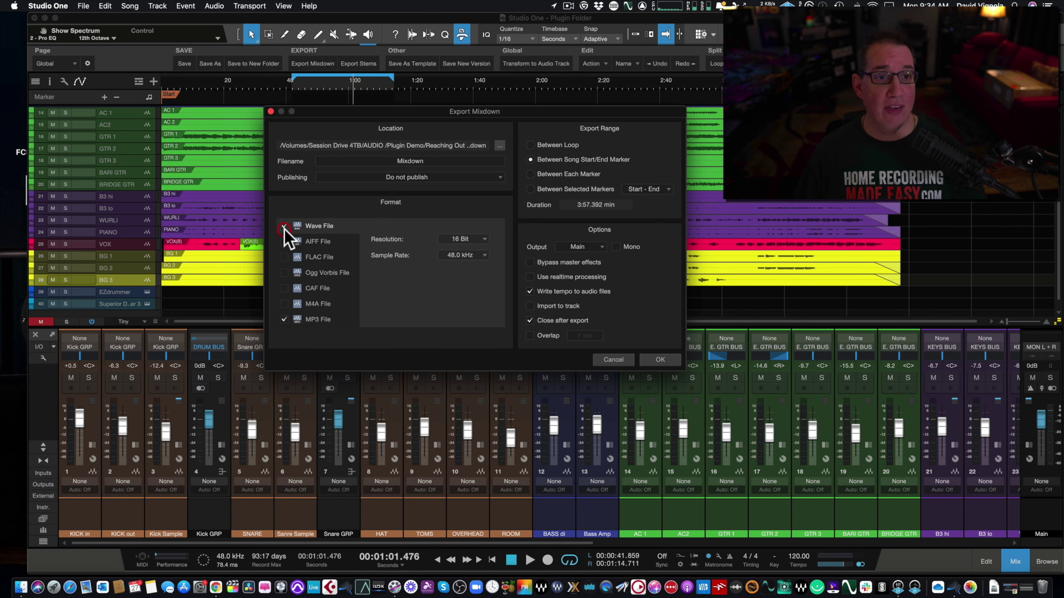
left_click(466, 238)
left_click(477, 285)
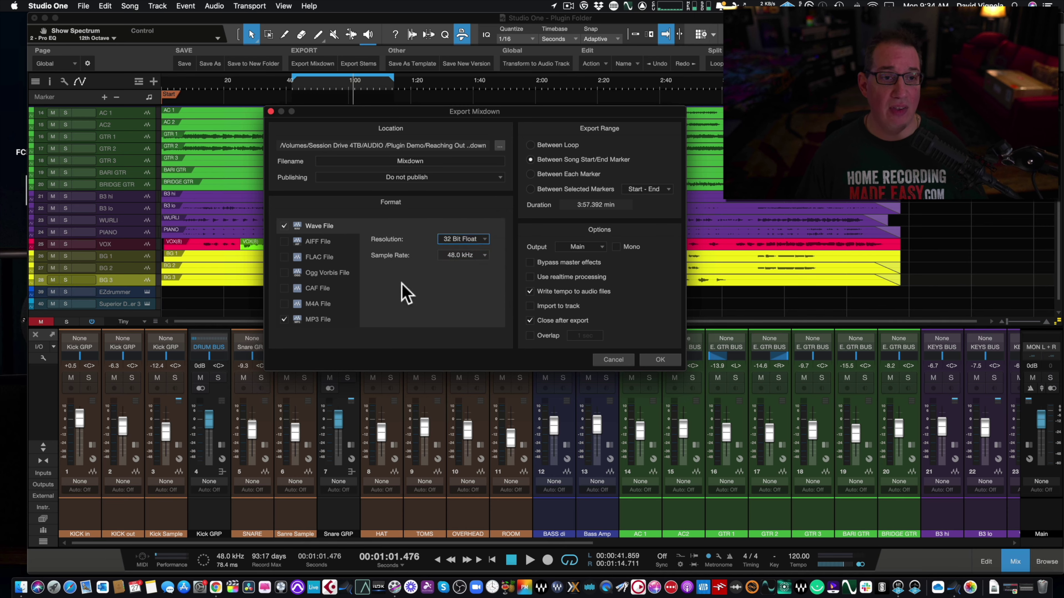
Add the AIFF File format at 32 Bit Float resolution to the mixdown formats and dismiss the dialog without exporting.
left_click(285, 242)
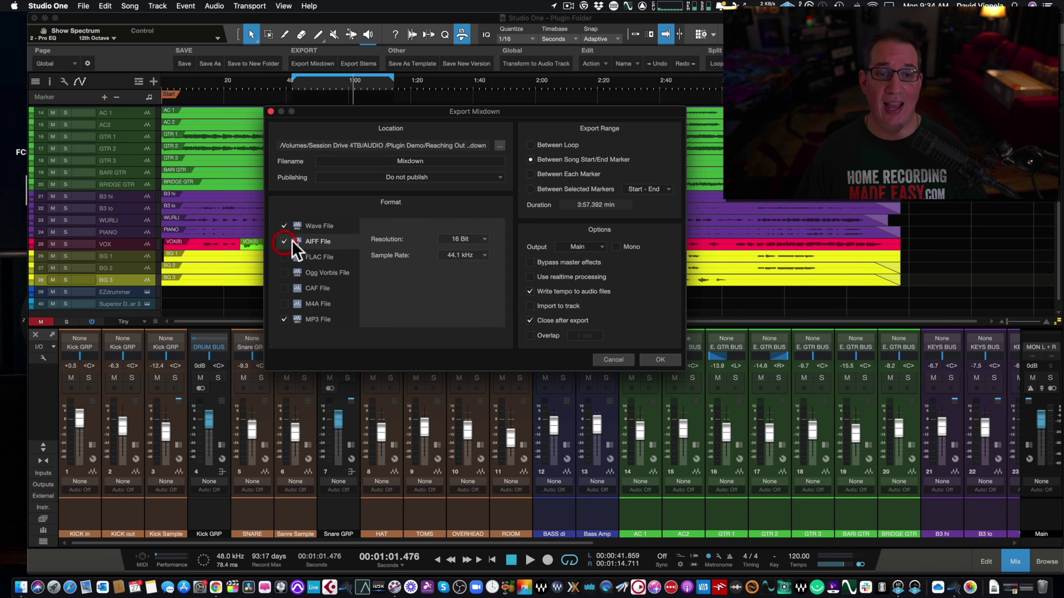
left_click(466, 242)
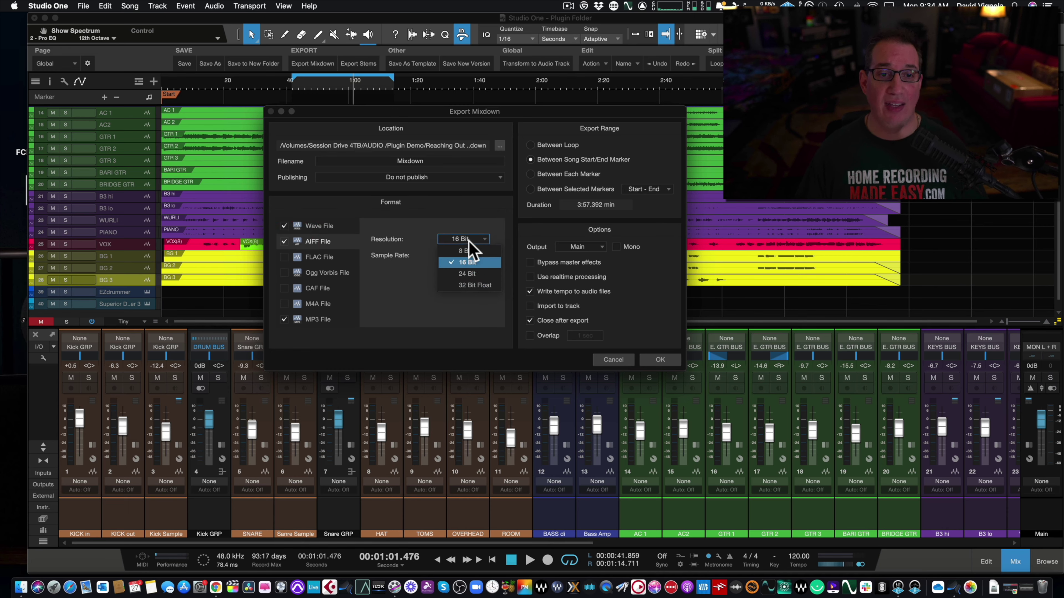
left_click(472, 286)
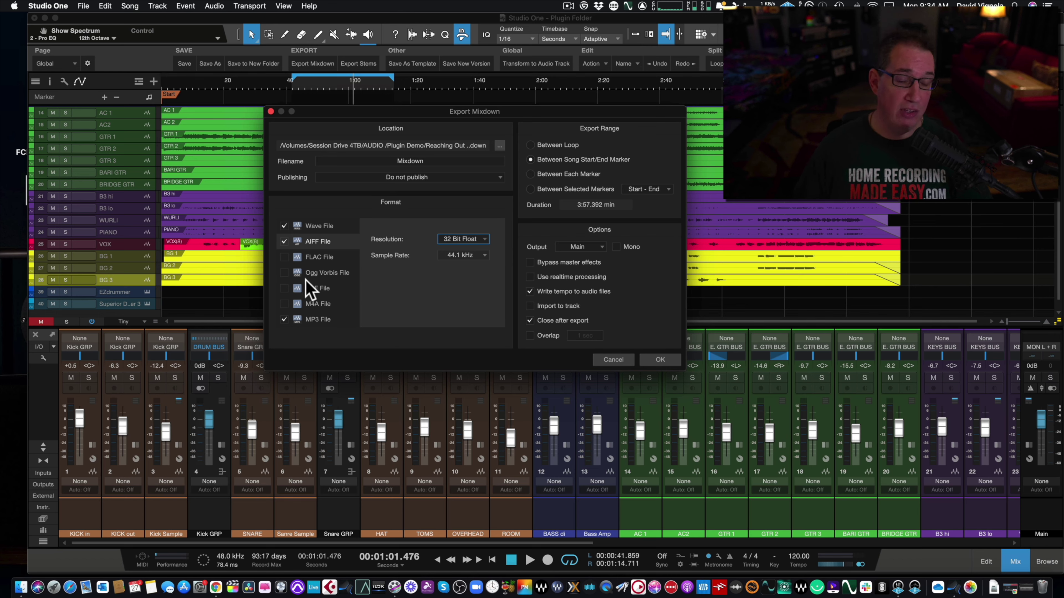
left_click_drag(442, 114, 438, 118)
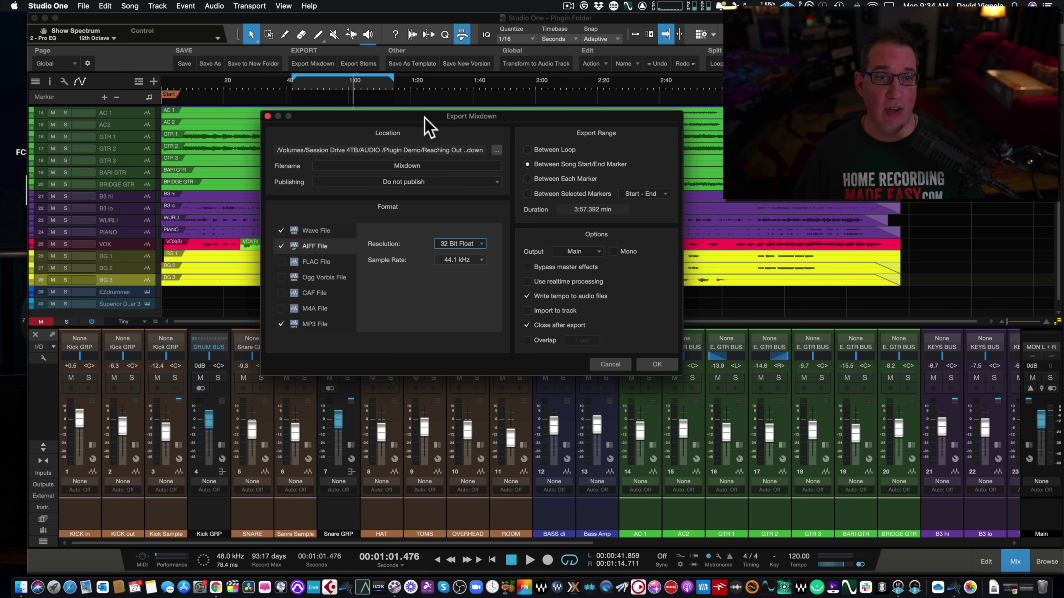
left_click_drag(425, 117, 424, 122)
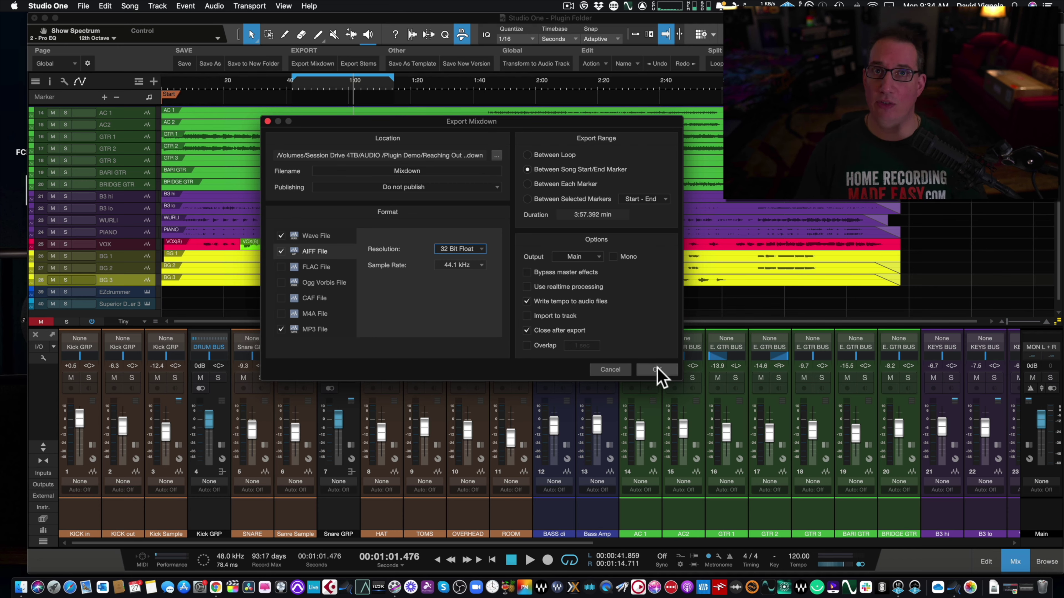
left_click(610, 370)
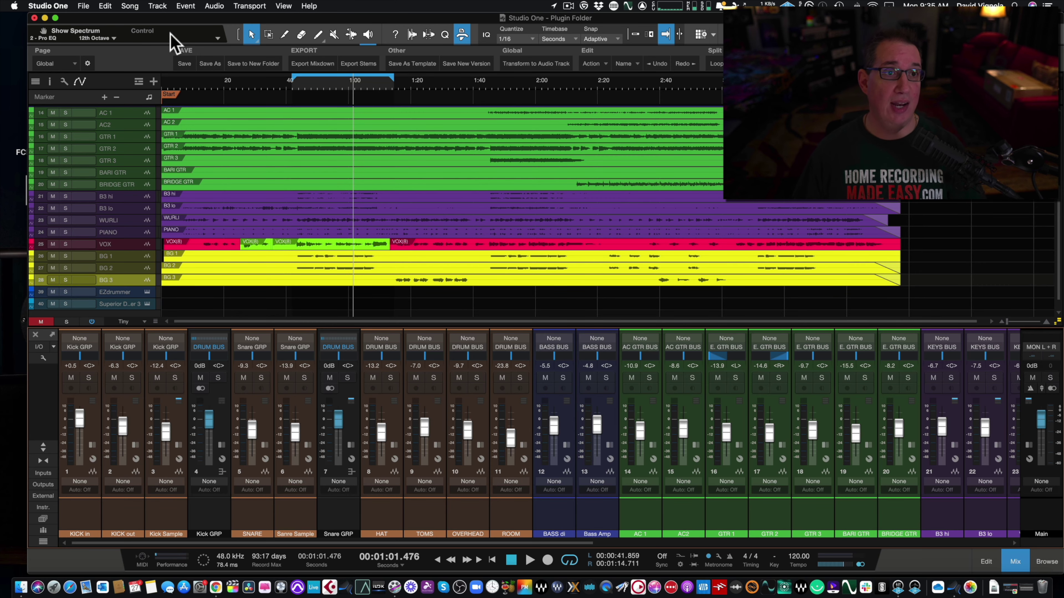
Reopen the Export Mixdown settings to check which file formats are selected, and dismiss them without exporting.
left_click(131, 7)
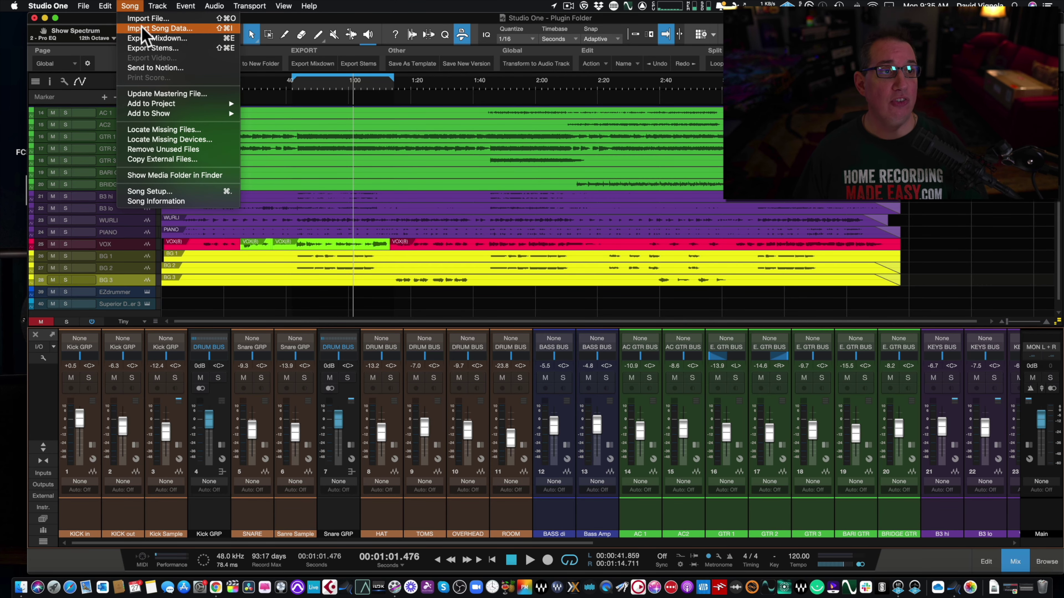
left_click(147, 39)
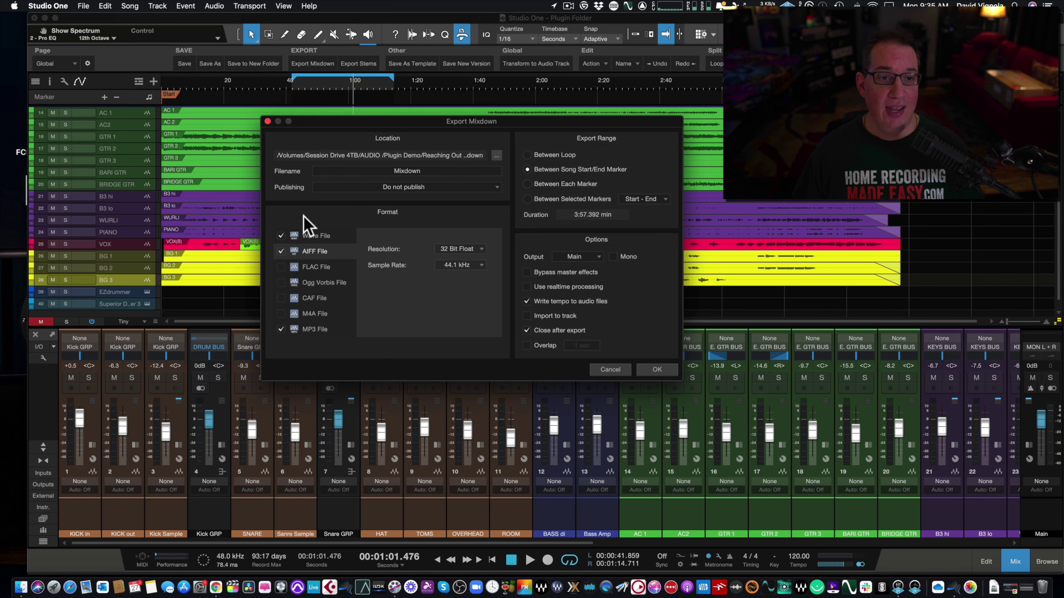
left_click(279, 251)
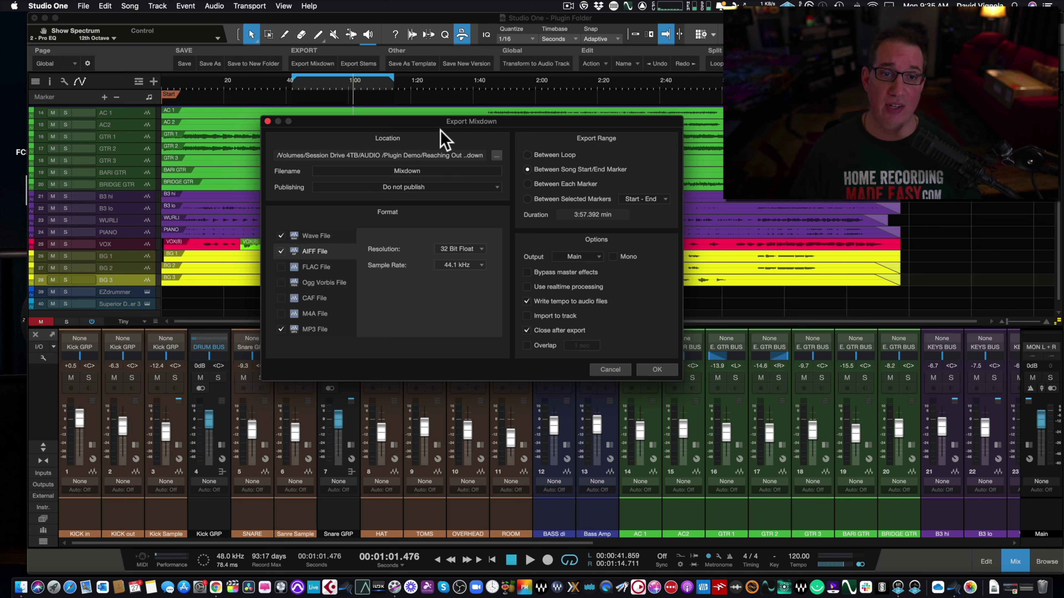
left_click_drag(429, 121, 423, 137)
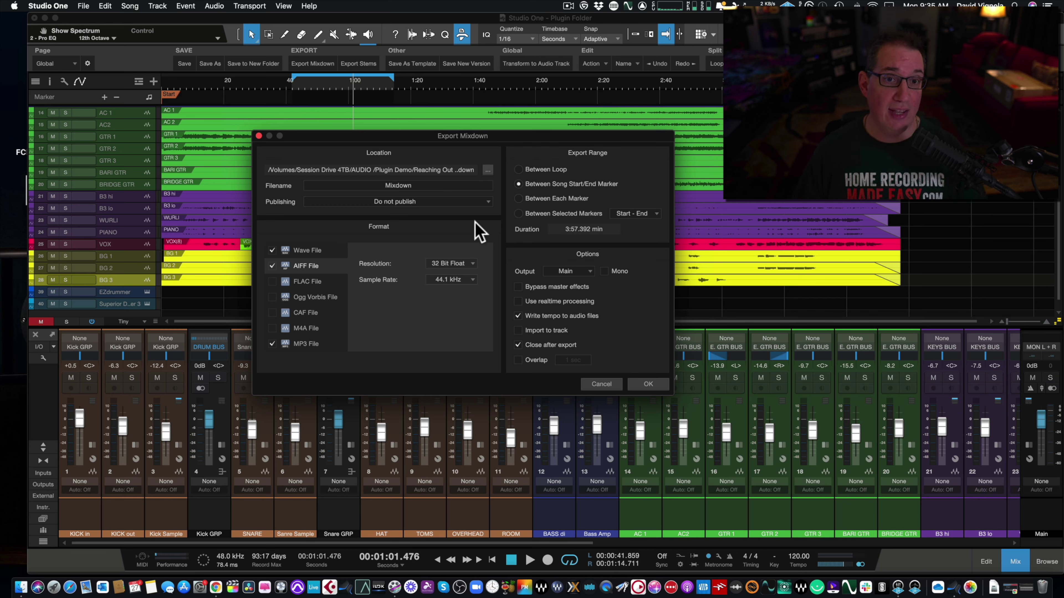
left_click_drag(383, 147, 385, 140)
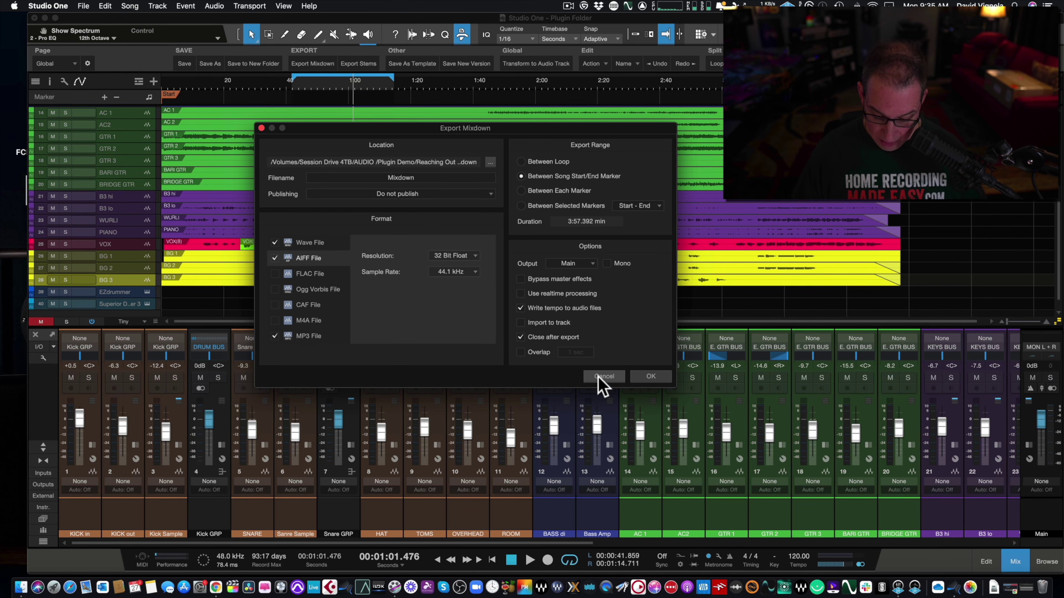
left_click(601, 377)
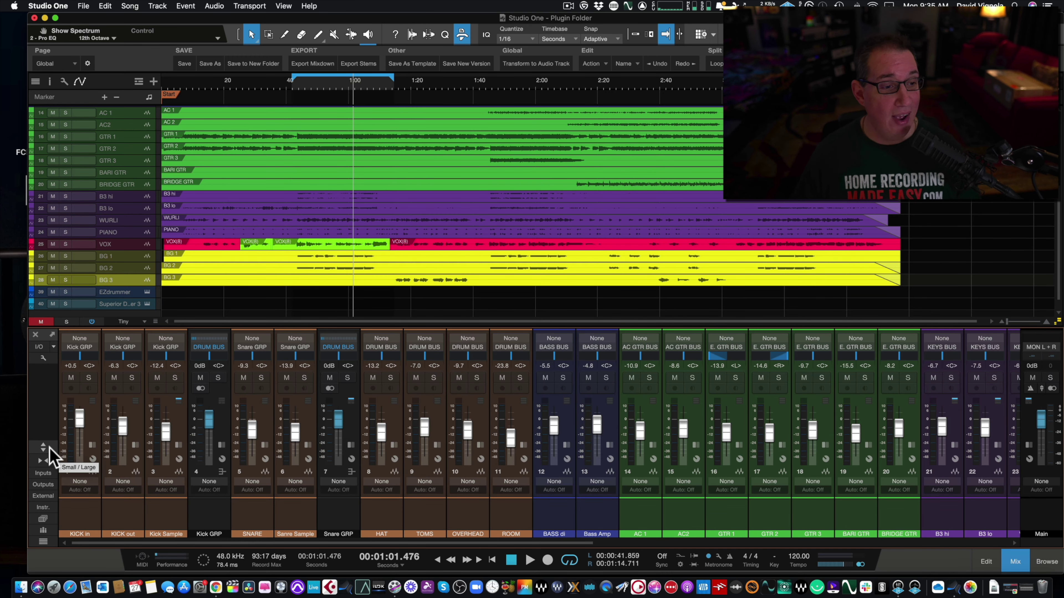
Enlarge the mixer console and examine the sends on BG 1 to BG 3, including the destination options of BG 1's verb 3 send.
left_click(49, 447)
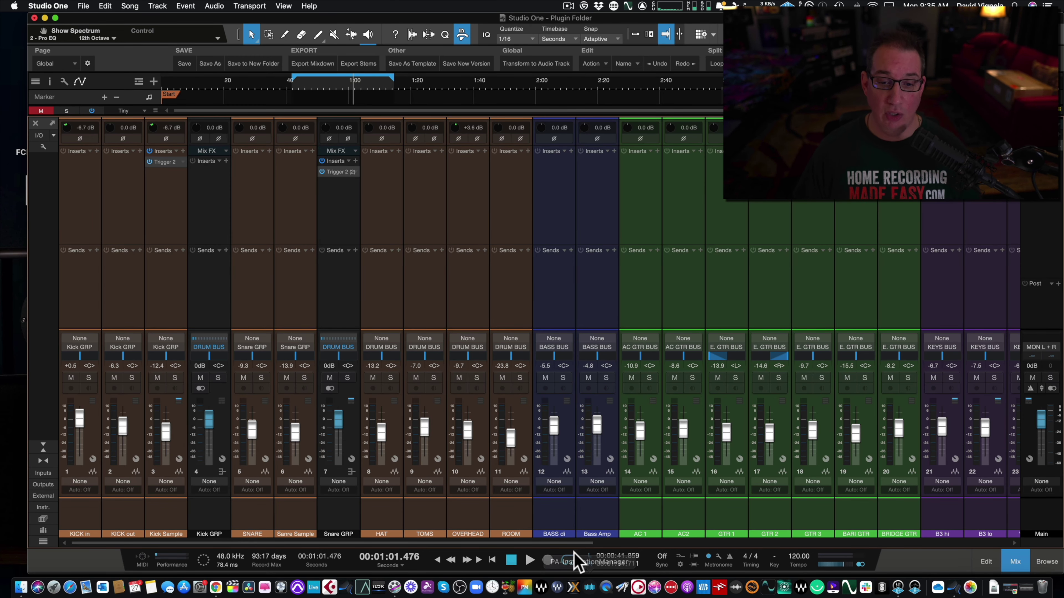
left_click_drag(575, 543, 945, 543)
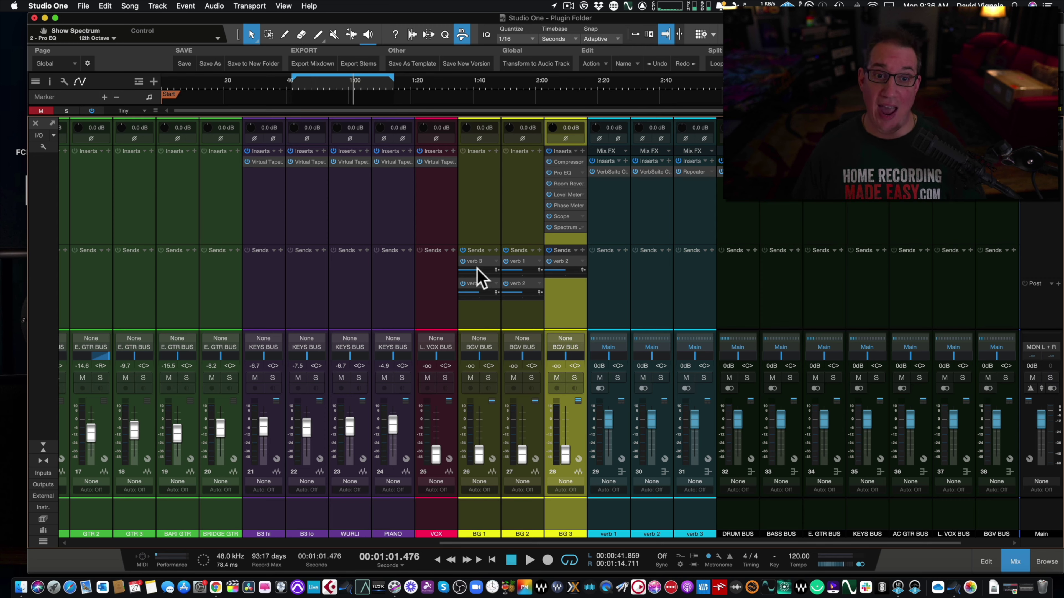
left_click(482, 312)
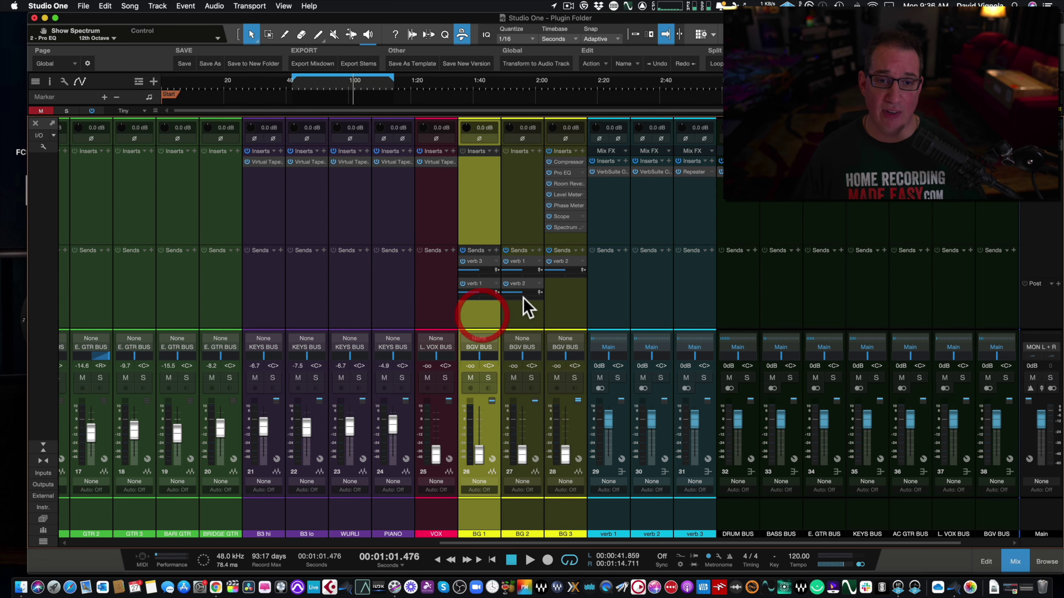
left_click(577, 305)
left_click(523, 310)
left_click(478, 315)
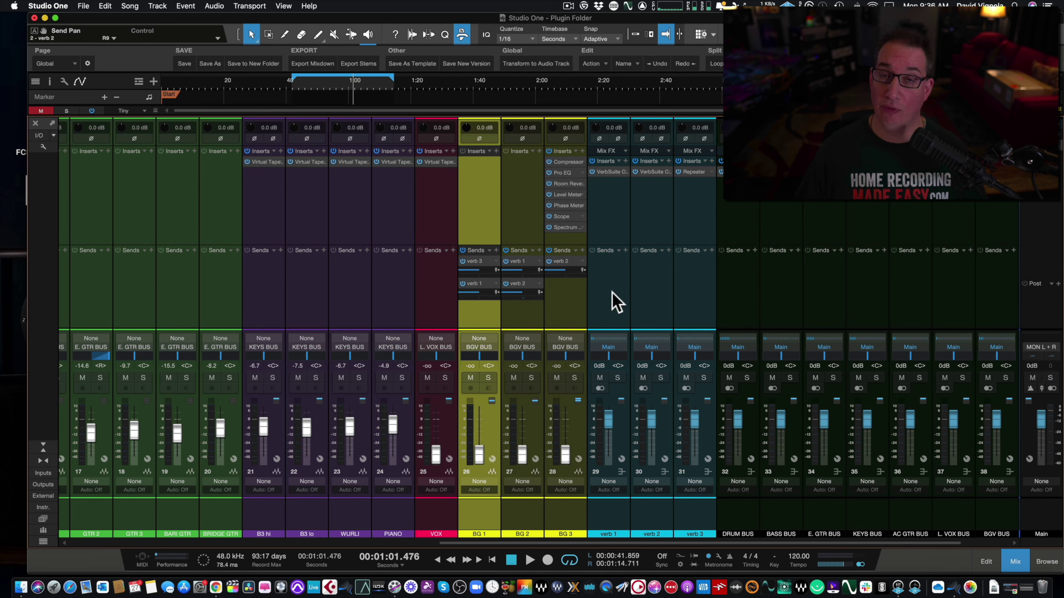
left_click(495, 260)
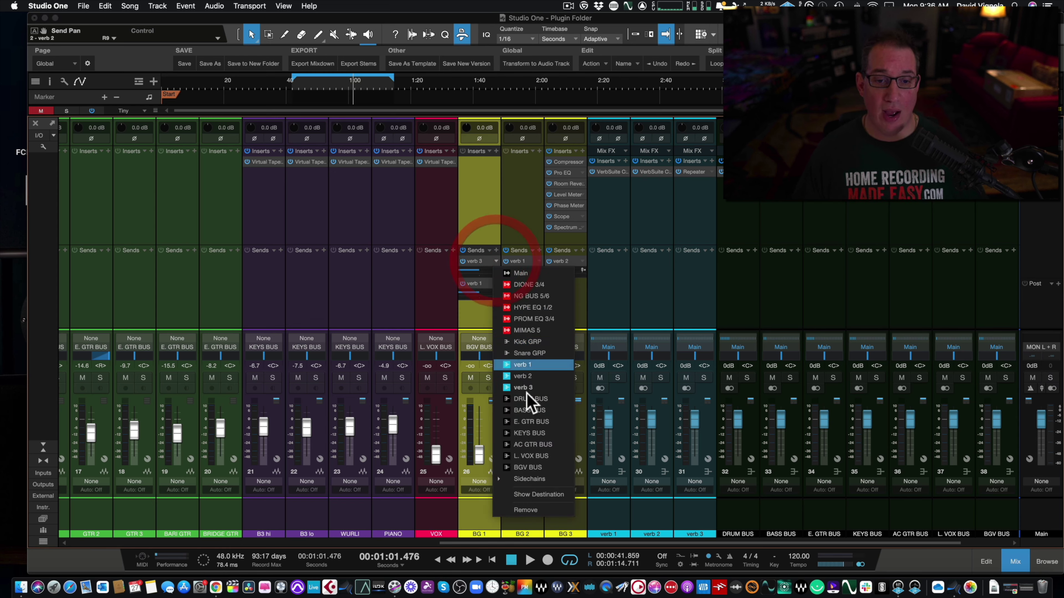
left_click(476, 316)
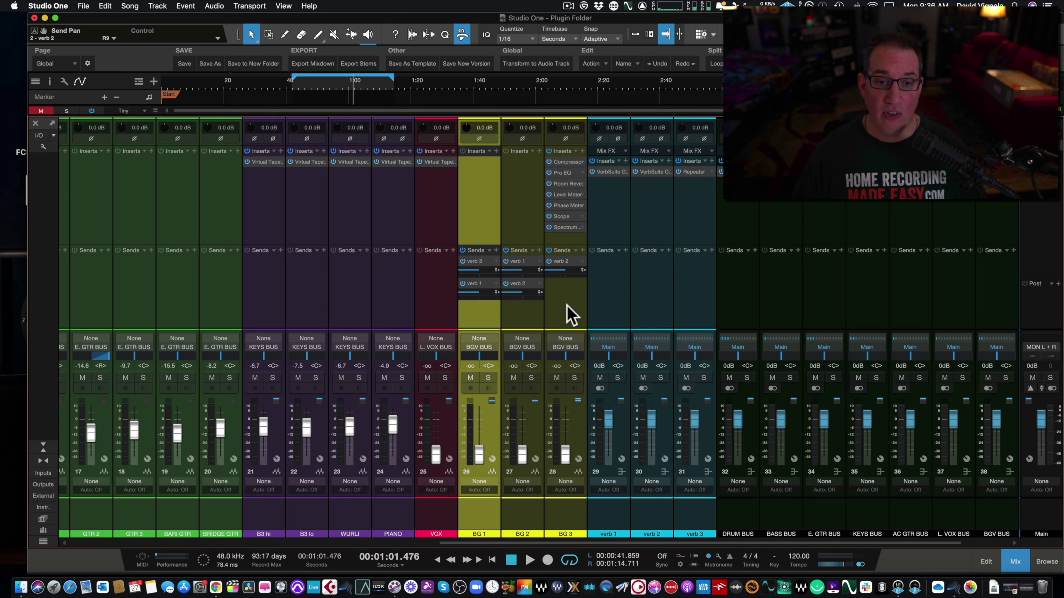
Select the BG 1, BG 2 and BG 3 channels together and remove all their sends, one slot row at a time.
left_click(486, 312)
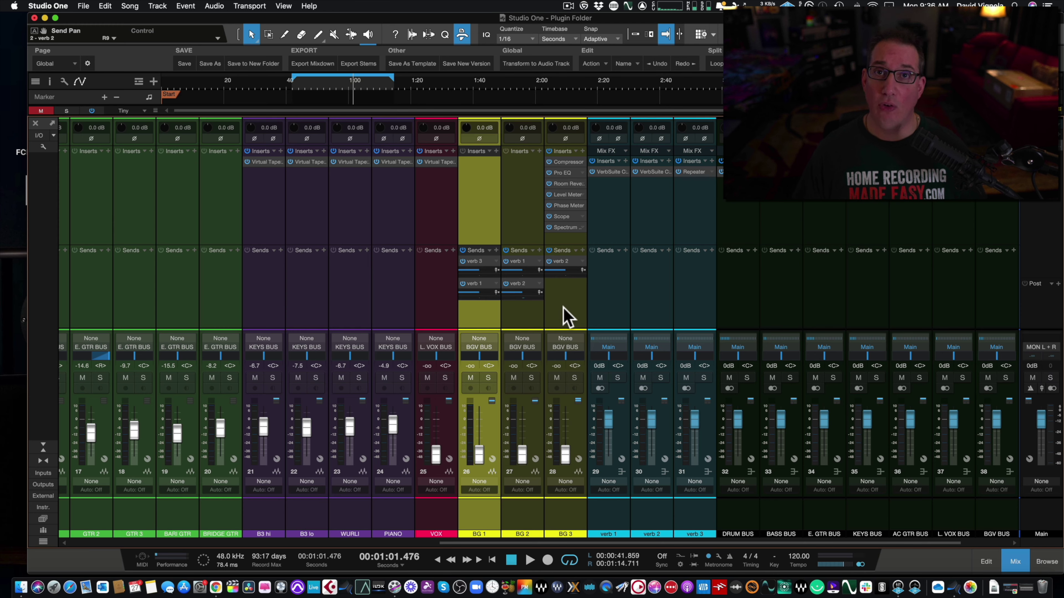
left_click(562, 308, "shift")
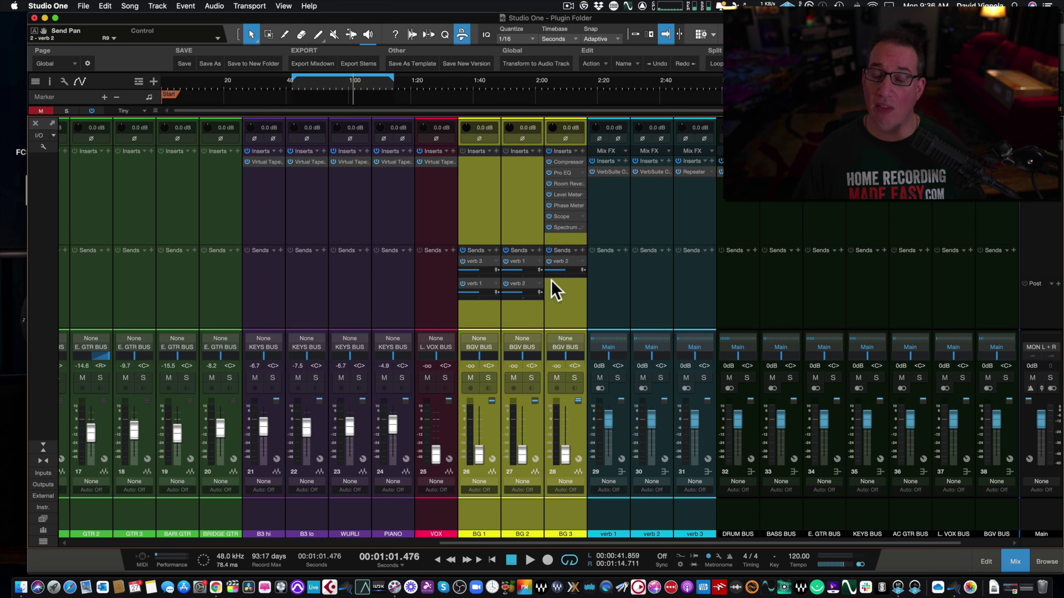
left_click(582, 261)
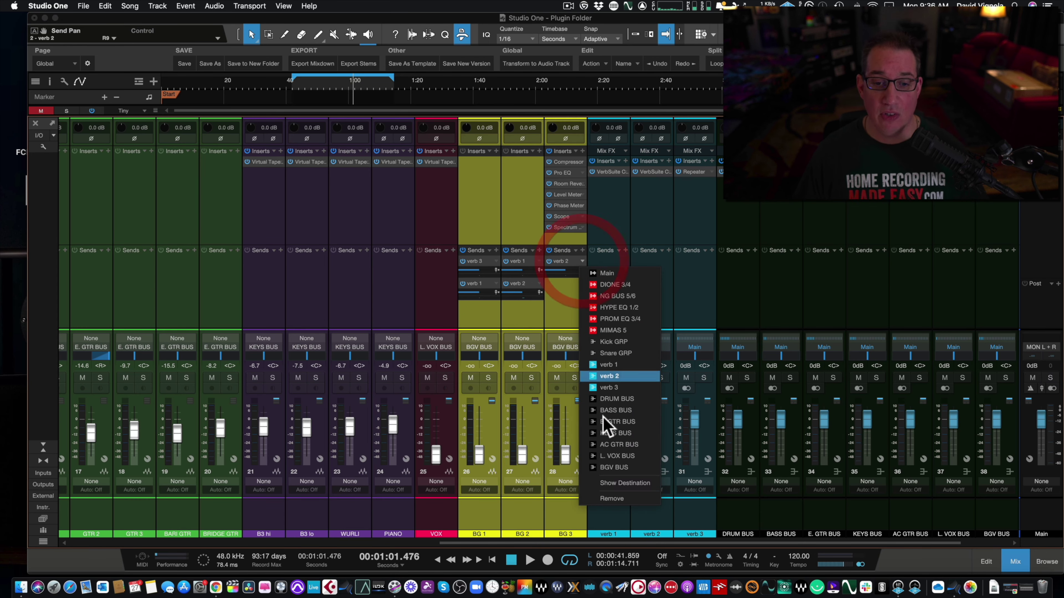
left_click(598, 501)
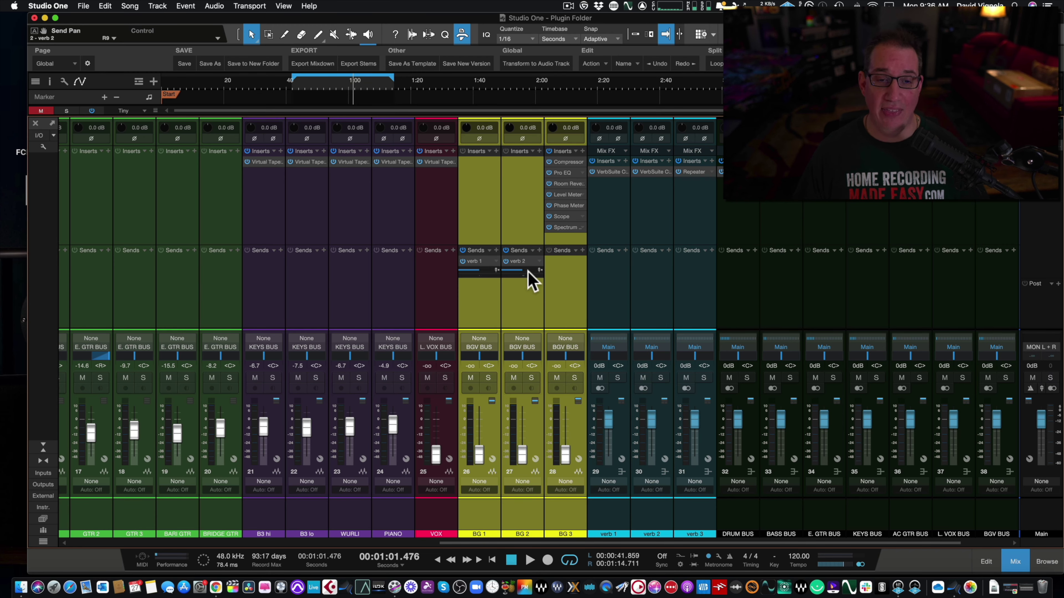
left_click(539, 261)
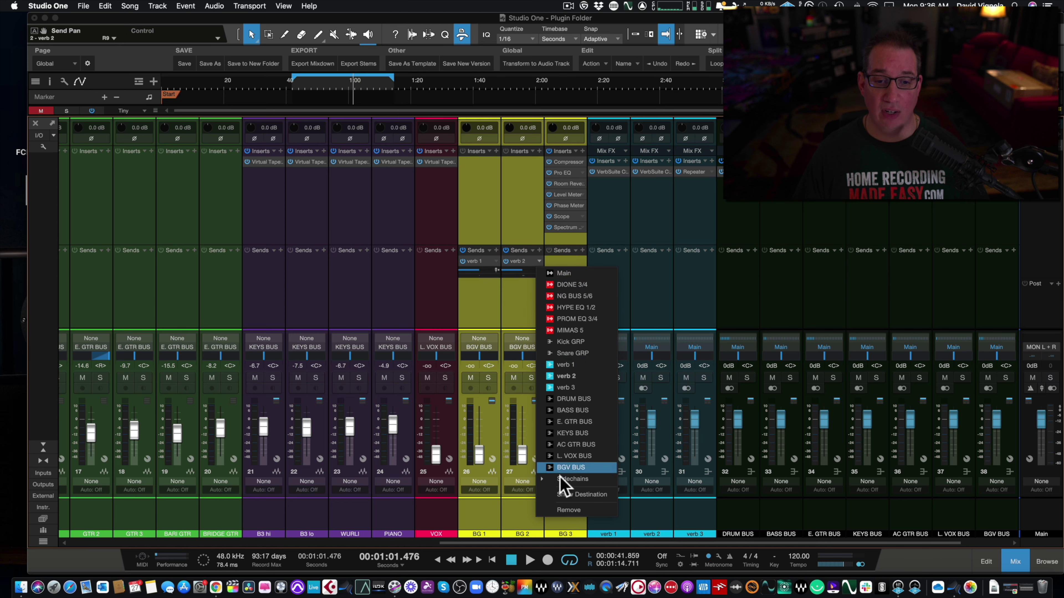
left_click(565, 510)
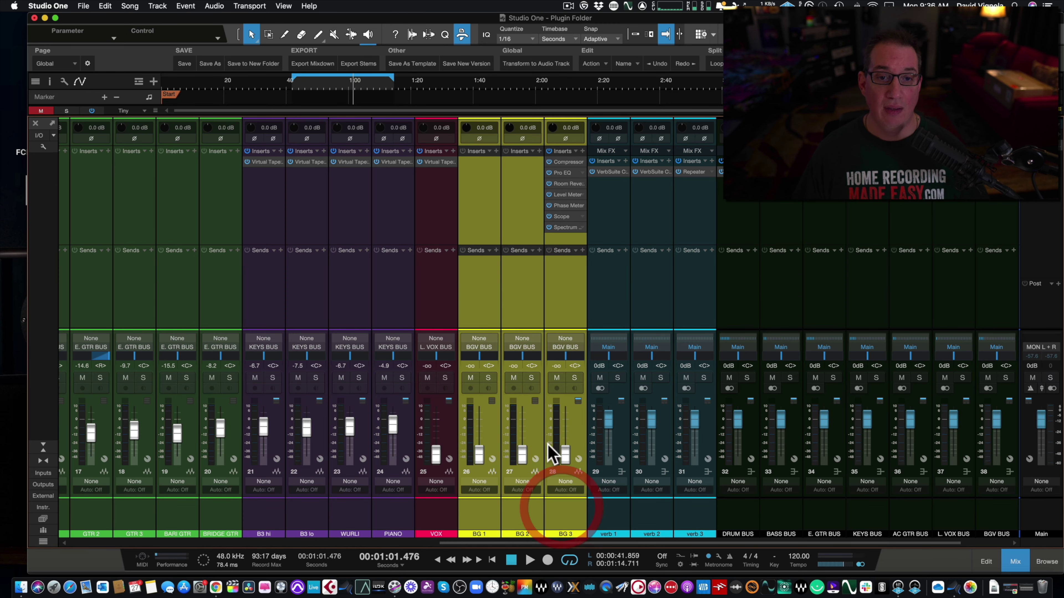
Select only the BG 1 channel and undo both send removals on the background vocal channels.
left_click(476, 288)
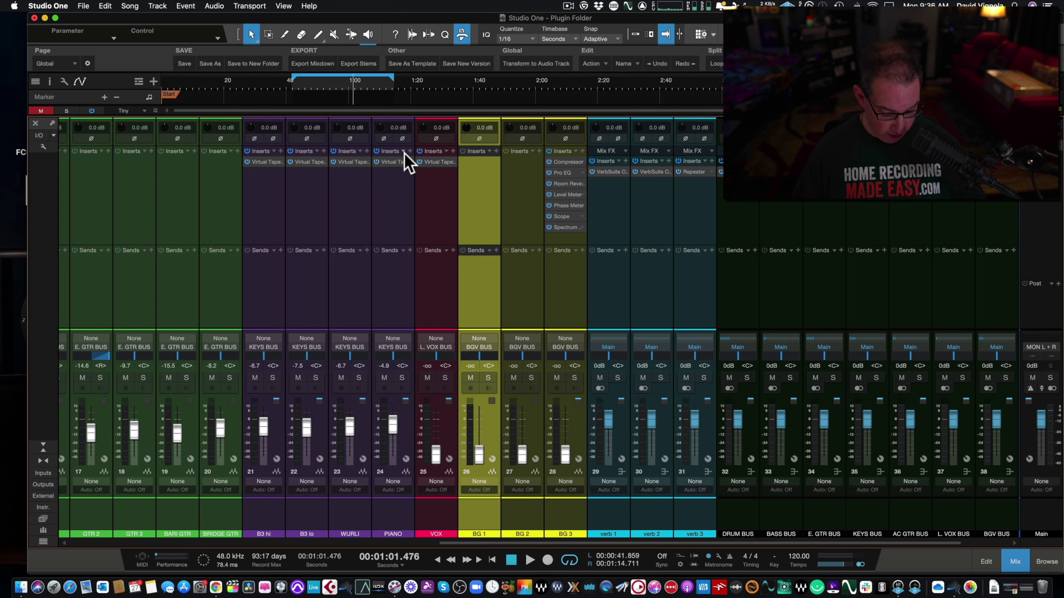
key("super+z")
key("super+z")
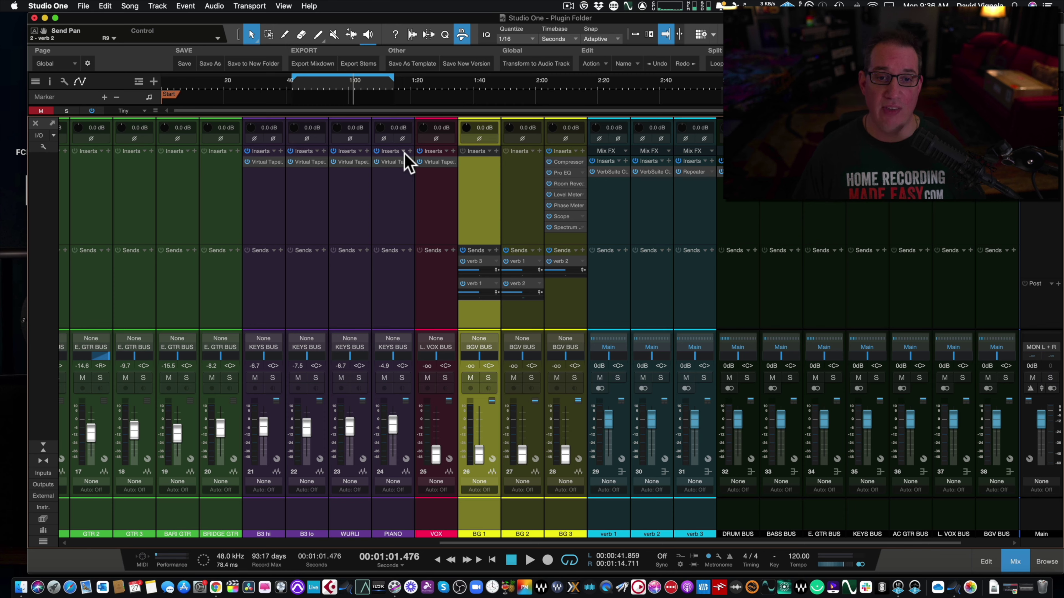
Select the BASS BUS channel in the mixer, switch its channel mode to mono and set it back to stereo.
left_click(557, 298)
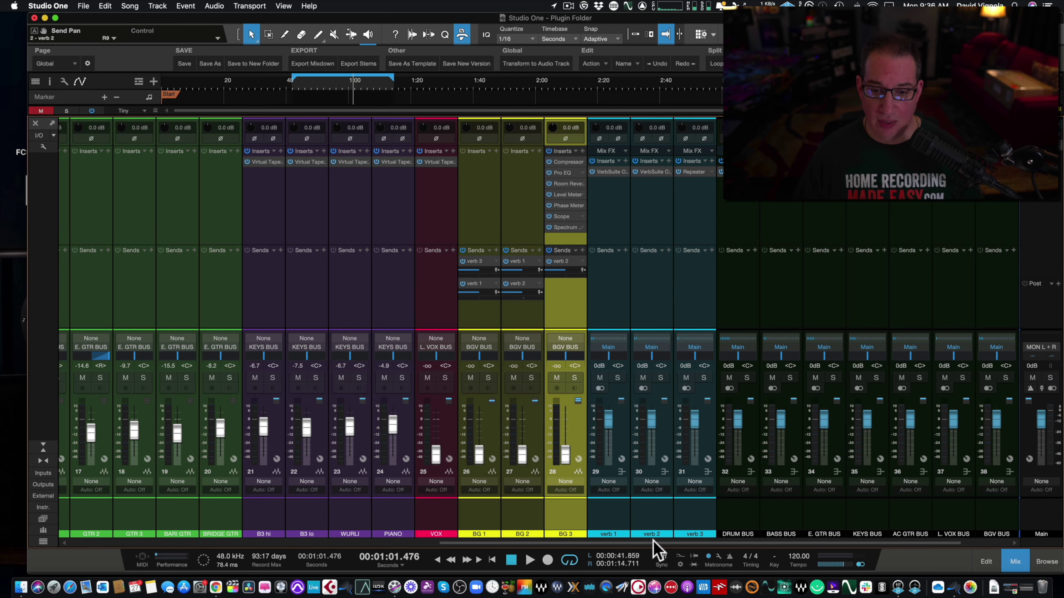
scroll(670, 544, "right", 2)
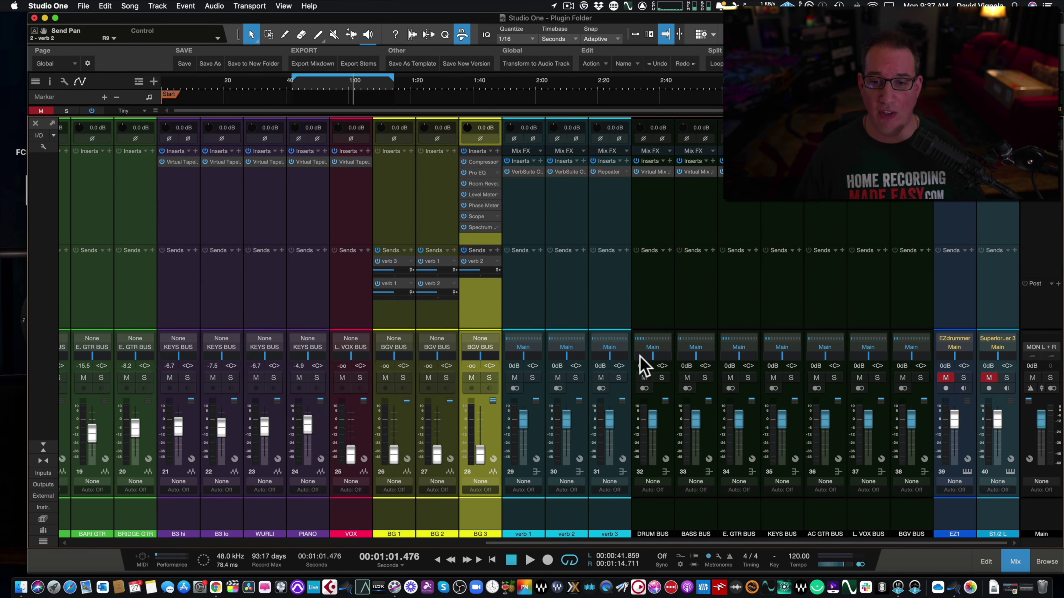
left_click(663, 302)
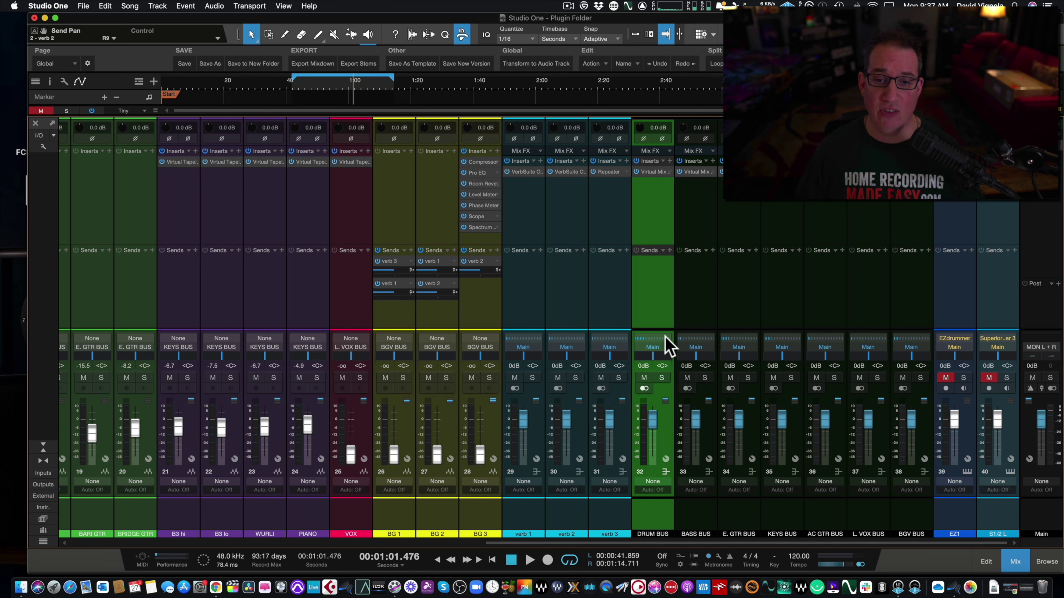
left_click(692, 312)
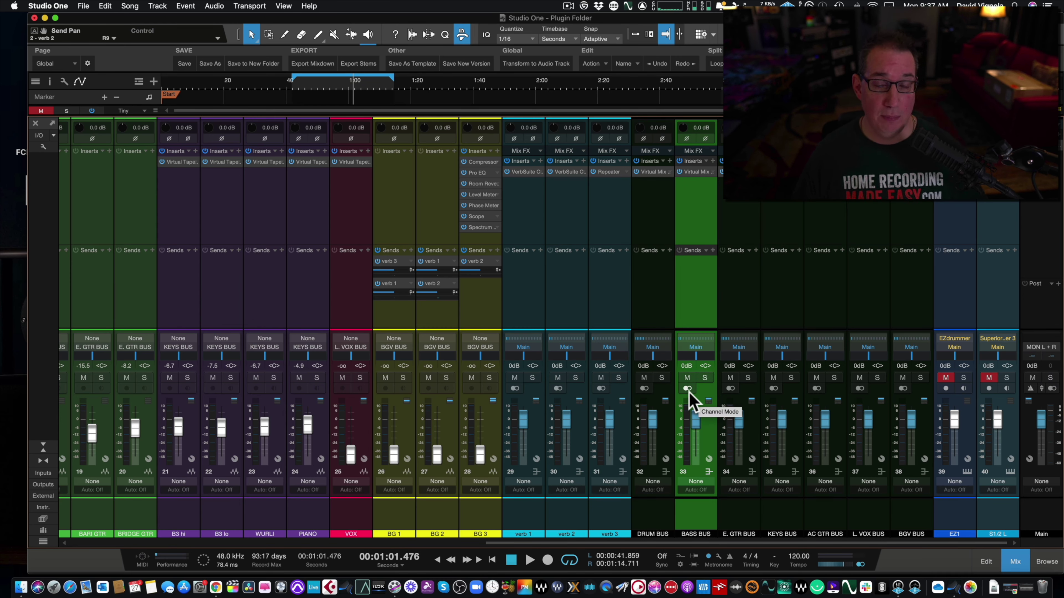
left_click(688, 389)
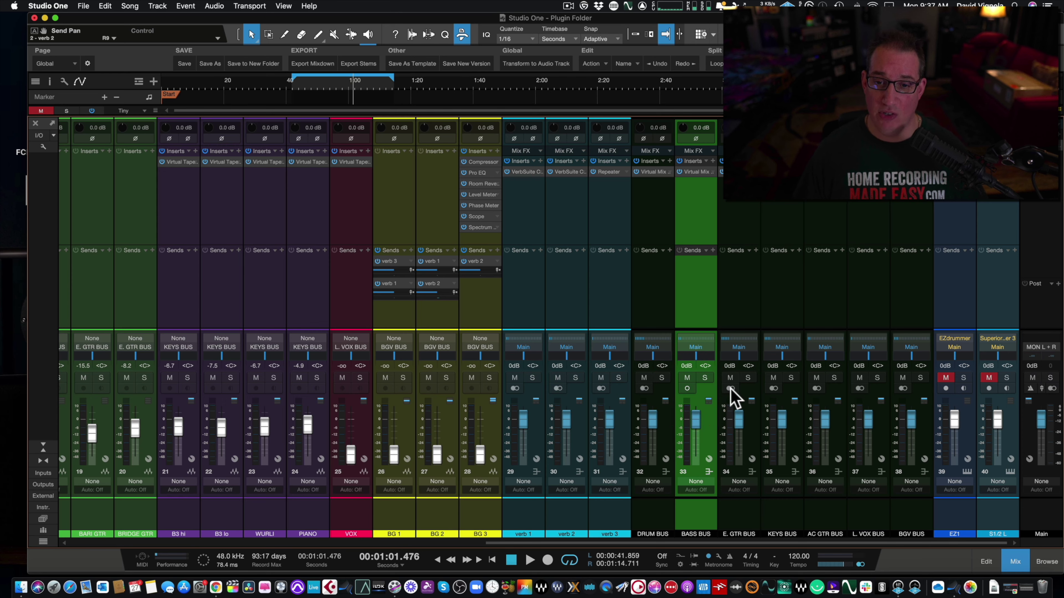
left_click(688, 389)
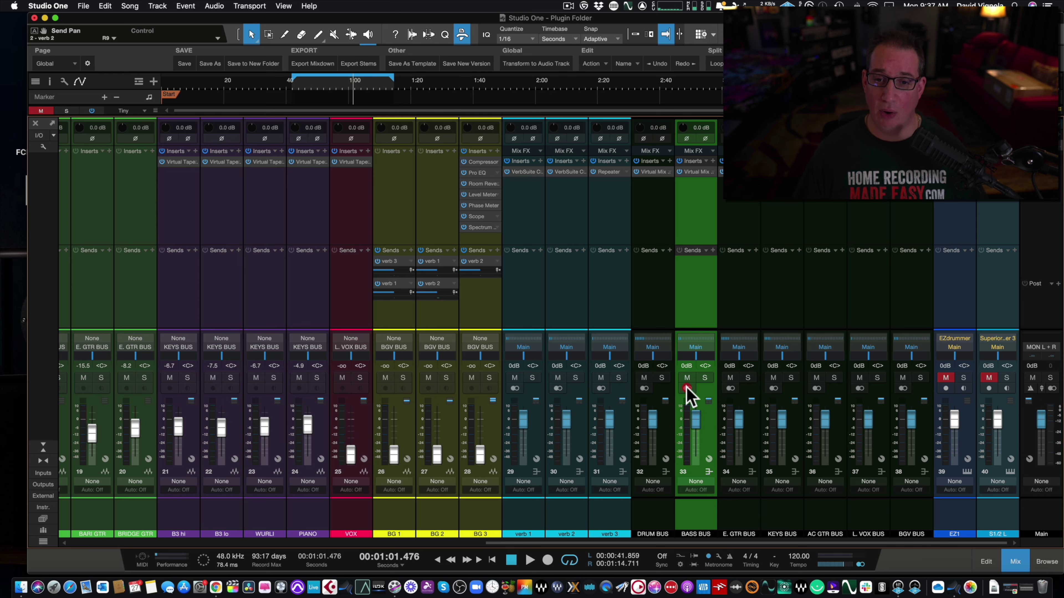
Toggle the channel mode of all bus channels from DRUM BUS to BGV BUS together between mono and stereo, ending in stereo with only DRUM BUS selected.
left_click(661, 302)
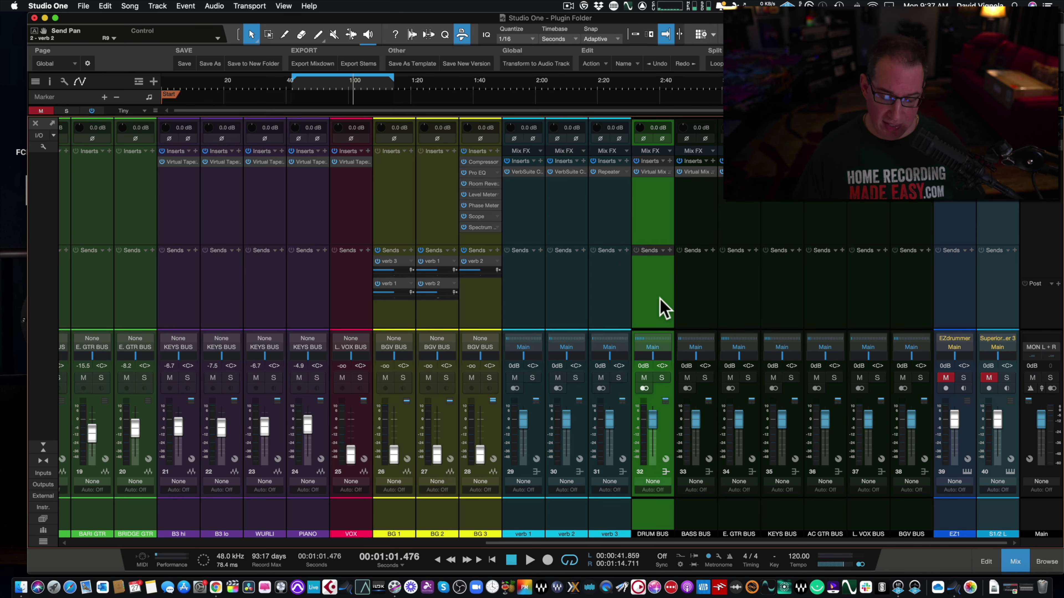
left_click(901, 290, "shift")
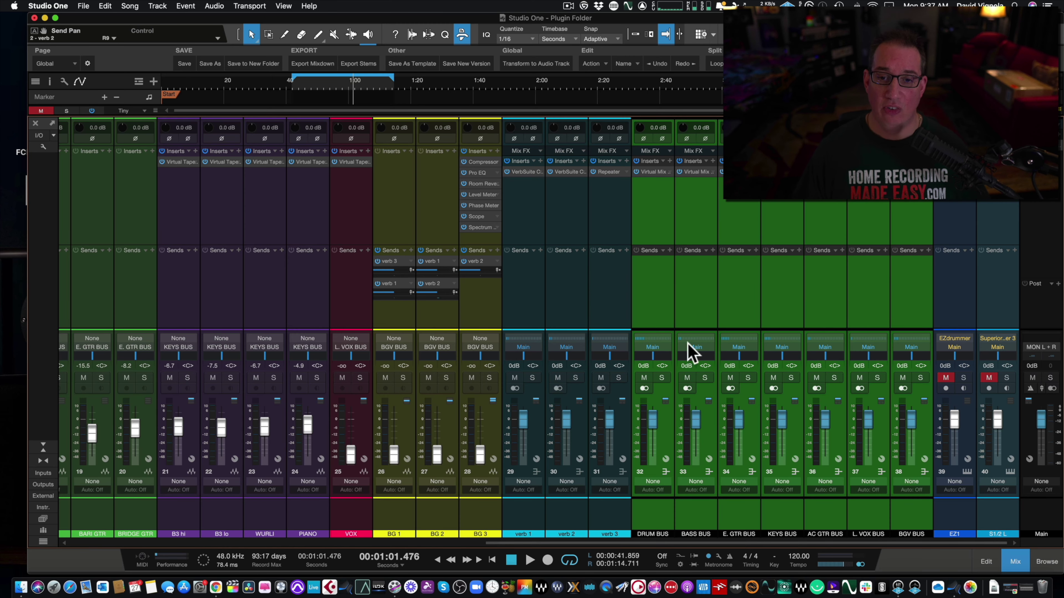
left_click(644, 388)
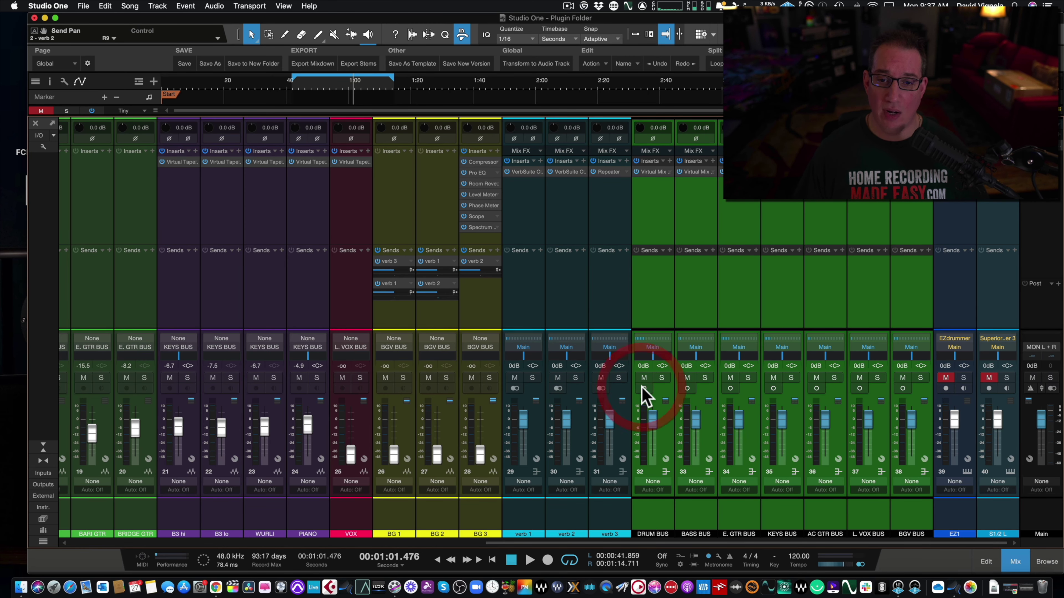
left_click(643, 389)
left_click(643, 389)
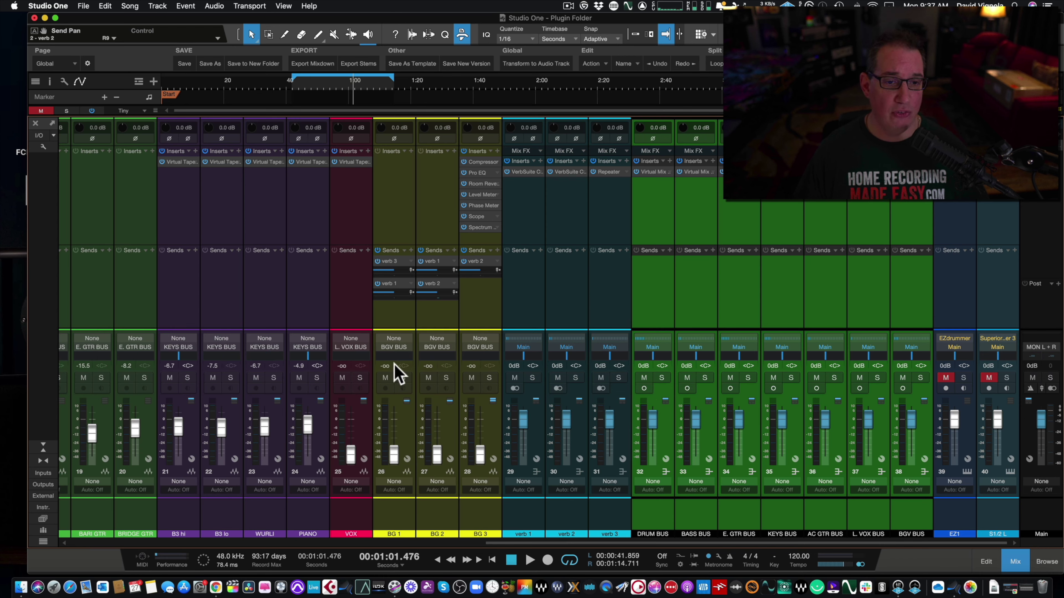
left_click(643, 389)
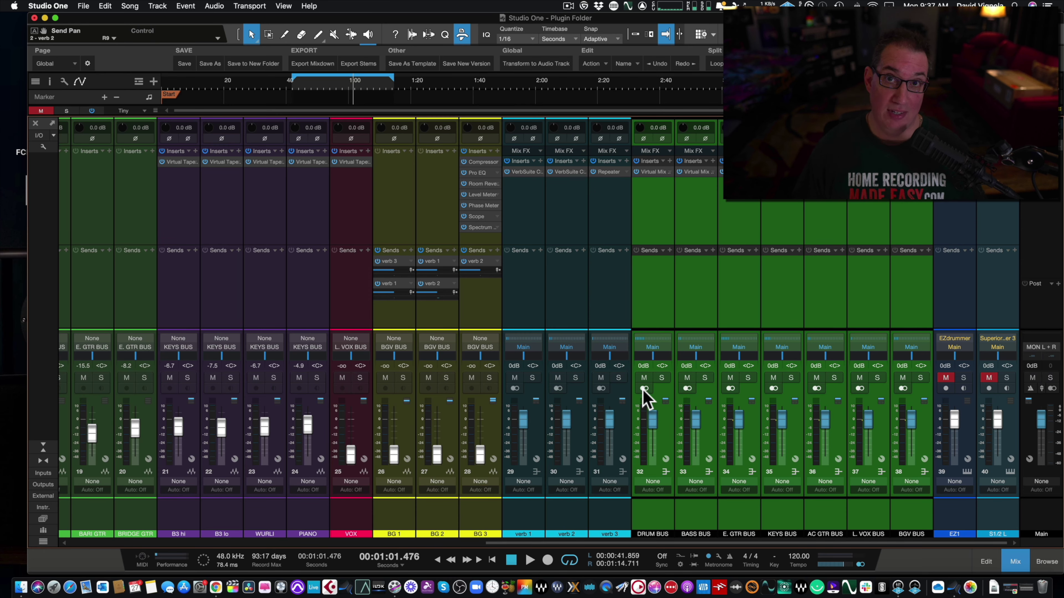
left_click(651, 294)
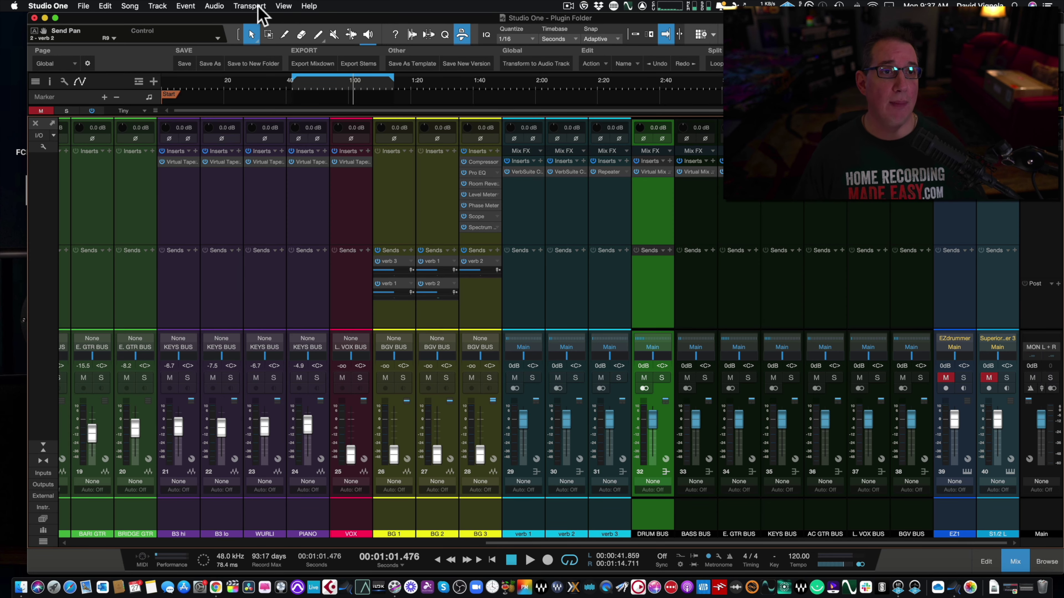
Open the Plug-In Manager, reposition and enlarge its window to look through the installed plug-ins.
left_click(284, 7)
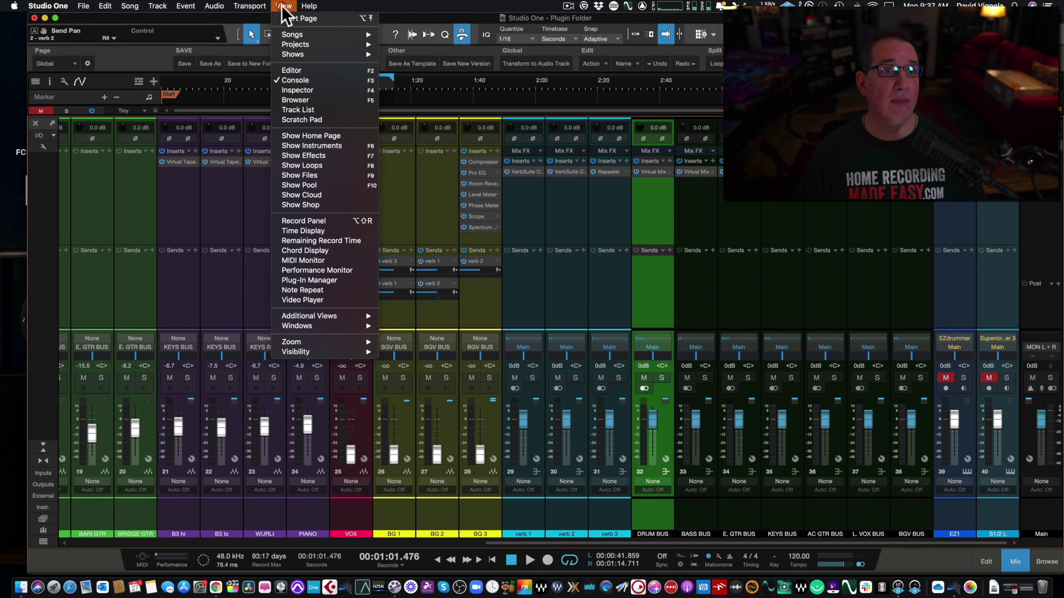
left_click(319, 281)
left_click_drag(409, 103, 438, 80)
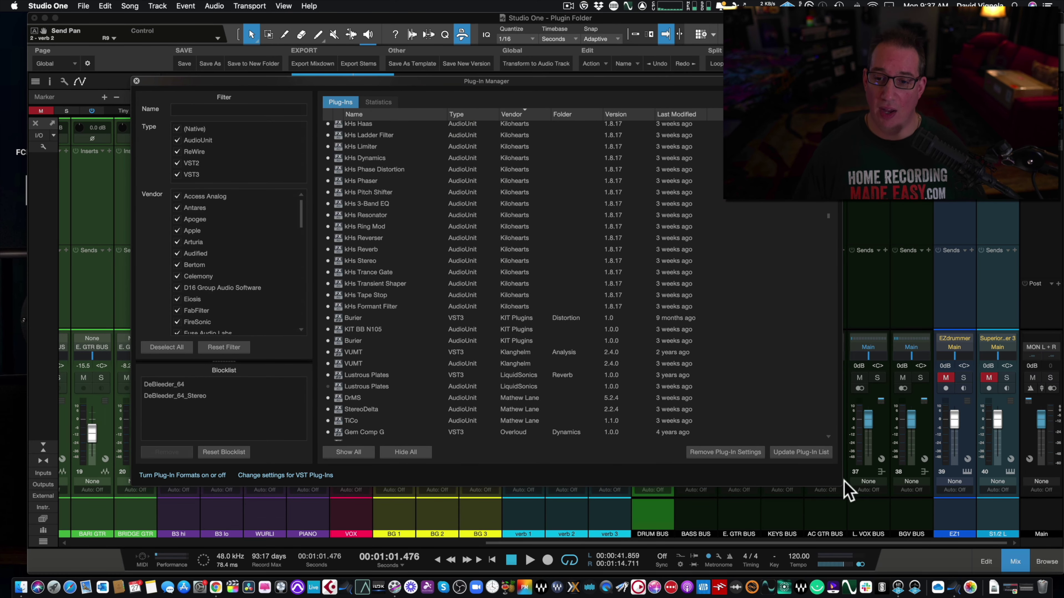
left_click_drag(839, 486, 853, 512)
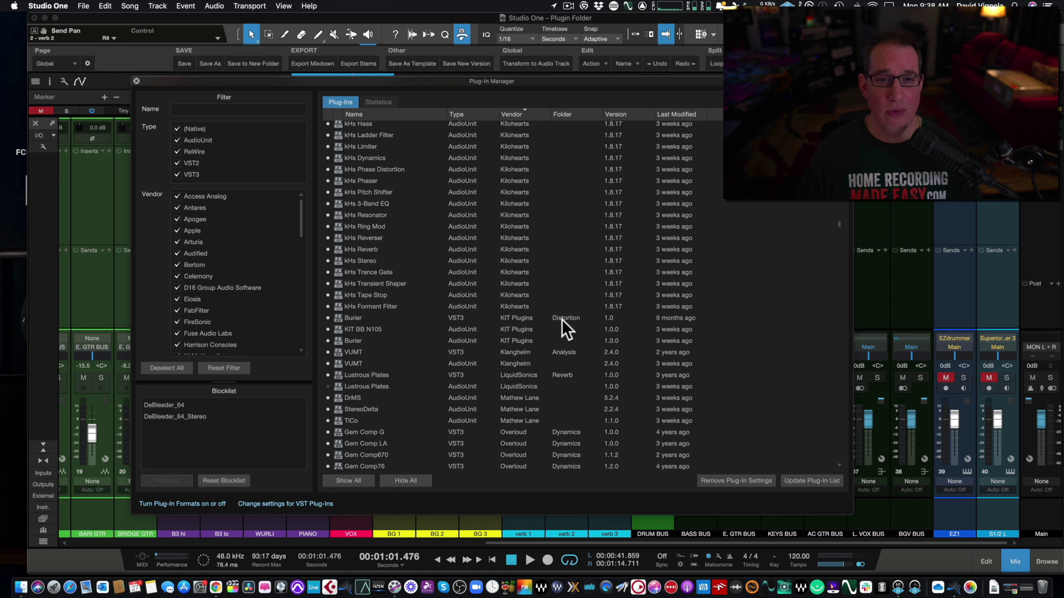
scroll(626, 201, "up", 2)
scroll(627, 201, "up", 10)
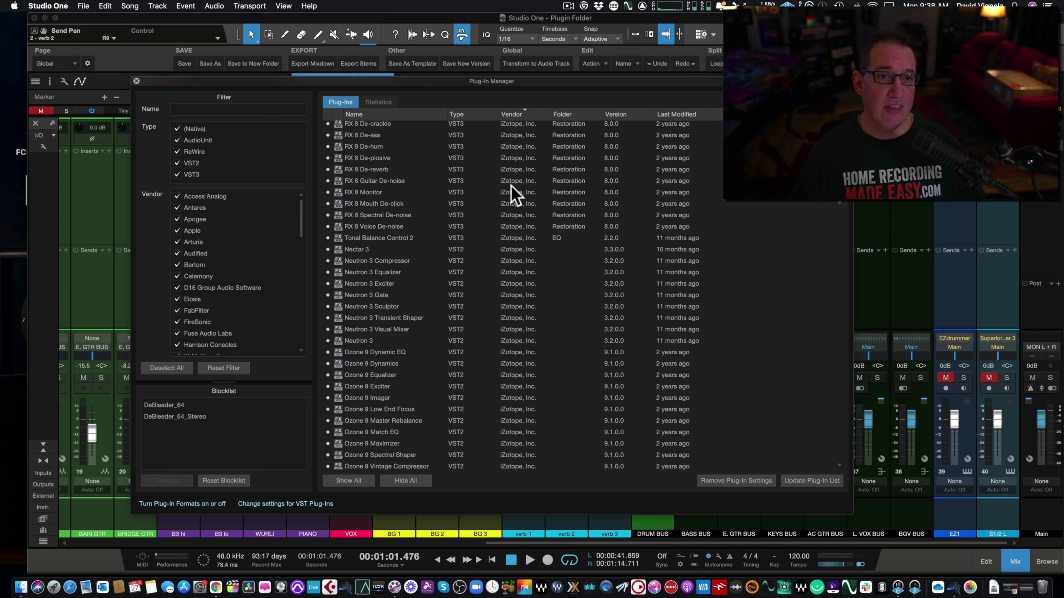
Show the plug-in usage statistics and review when the plug-ins toward the start of the alphabet were last used.
left_click(379, 105)
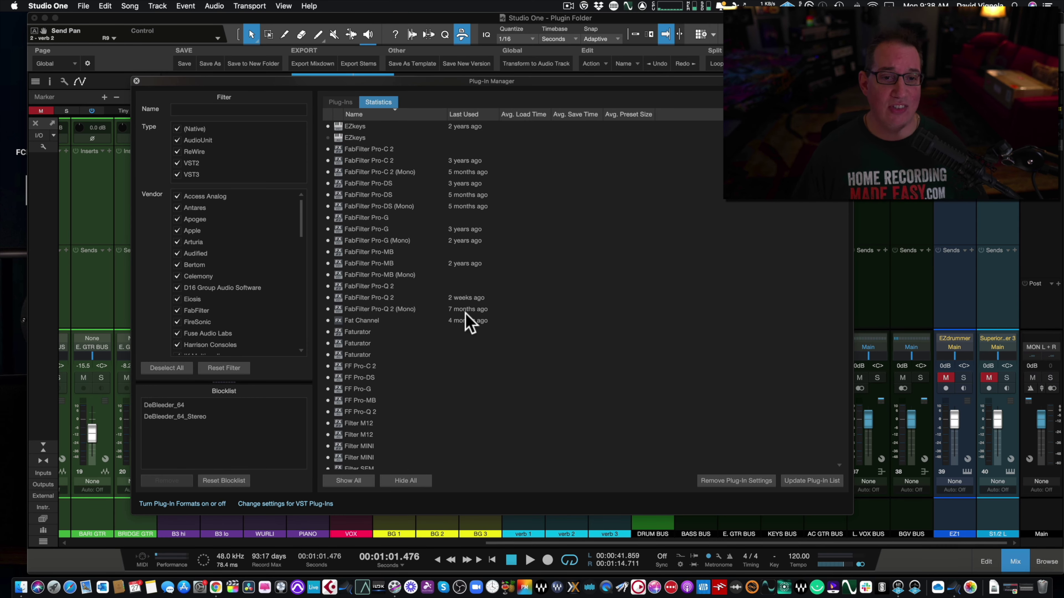
scroll(467, 314, "up", 6)
scroll(464, 307, "up", 10)
scroll(465, 307, "up", 1)
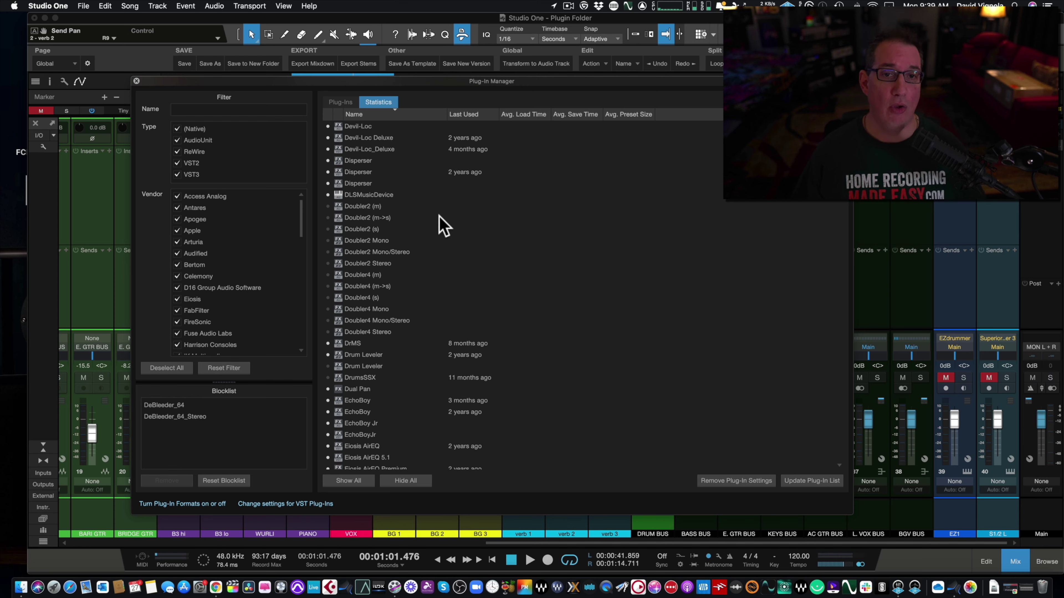
scroll(475, 332, "up", 8)
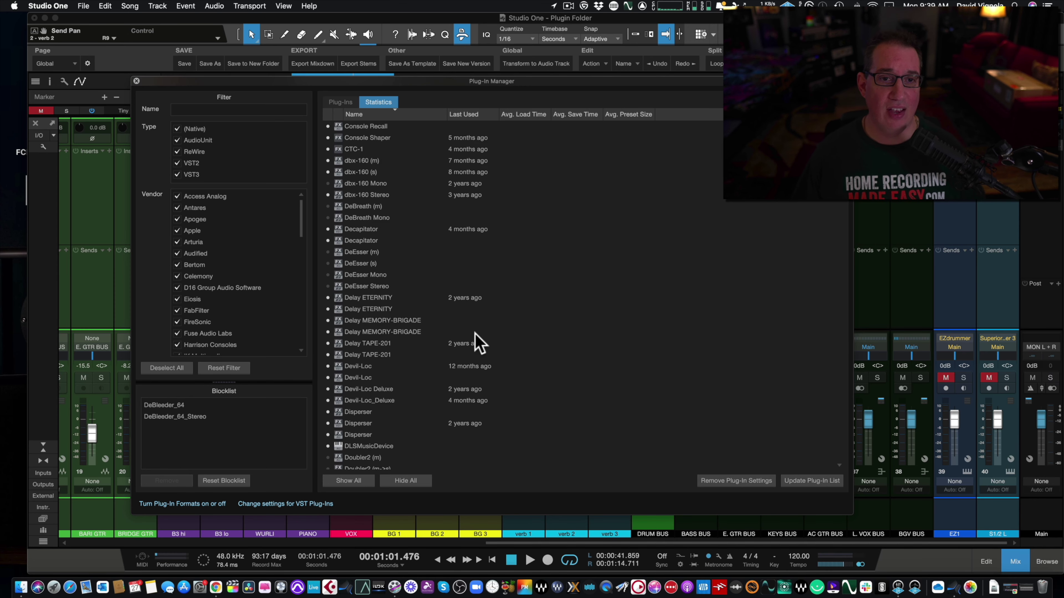
scroll(475, 333, "up", 5)
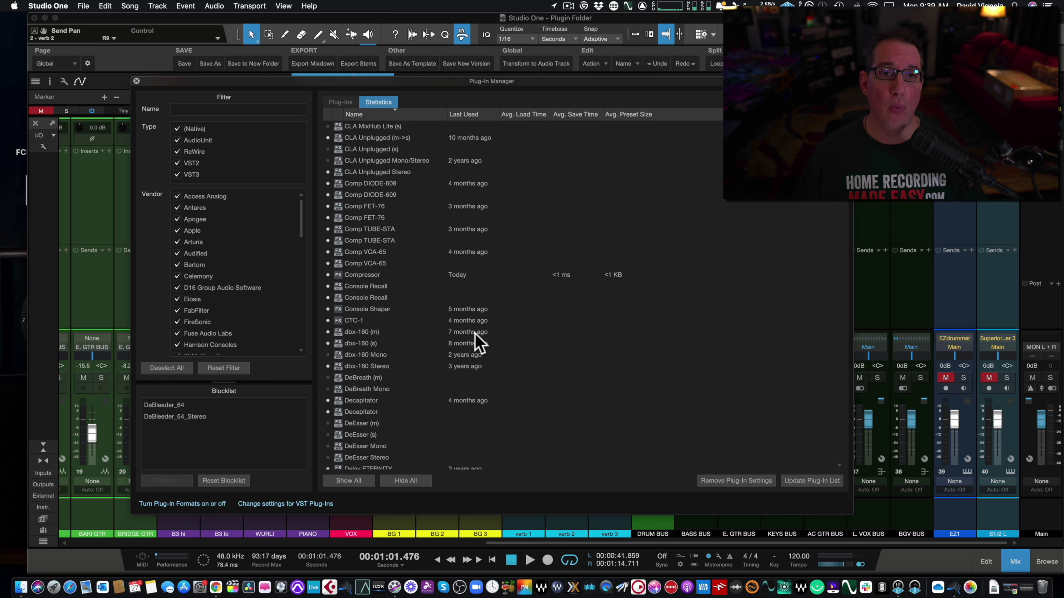
scroll(475, 142, "up", 15)
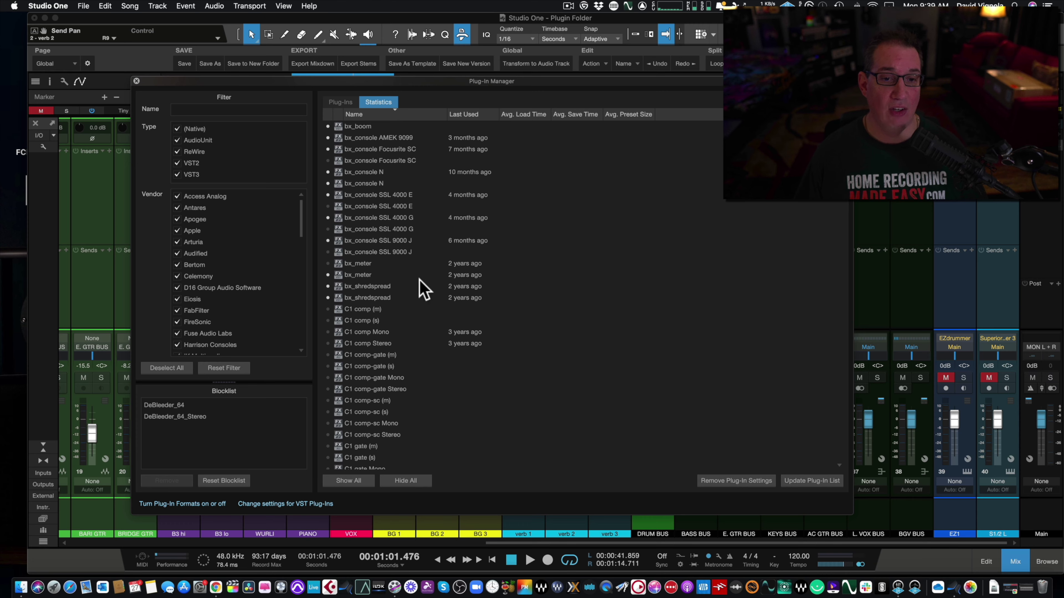
Find the FabFilter plug-ins in the statistics and compare when the Pro-DS and Pro-DS (Mono) versions were last used.
scroll(424, 294, "down", 10)
scroll(425, 294, "down", 8)
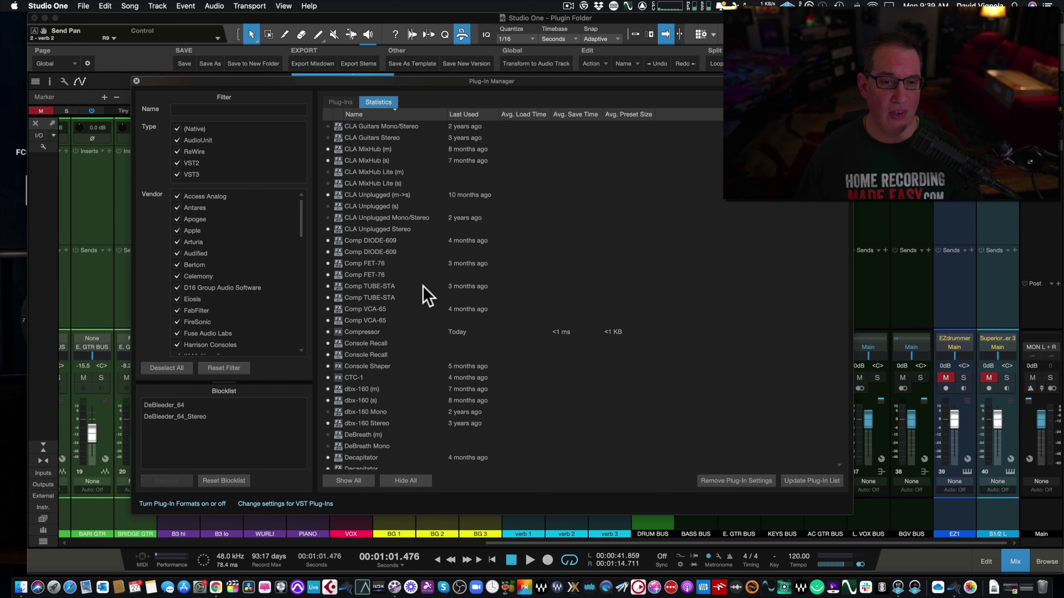
scroll(425, 295, "down", 8)
scroll(425, 294, "down", 15)
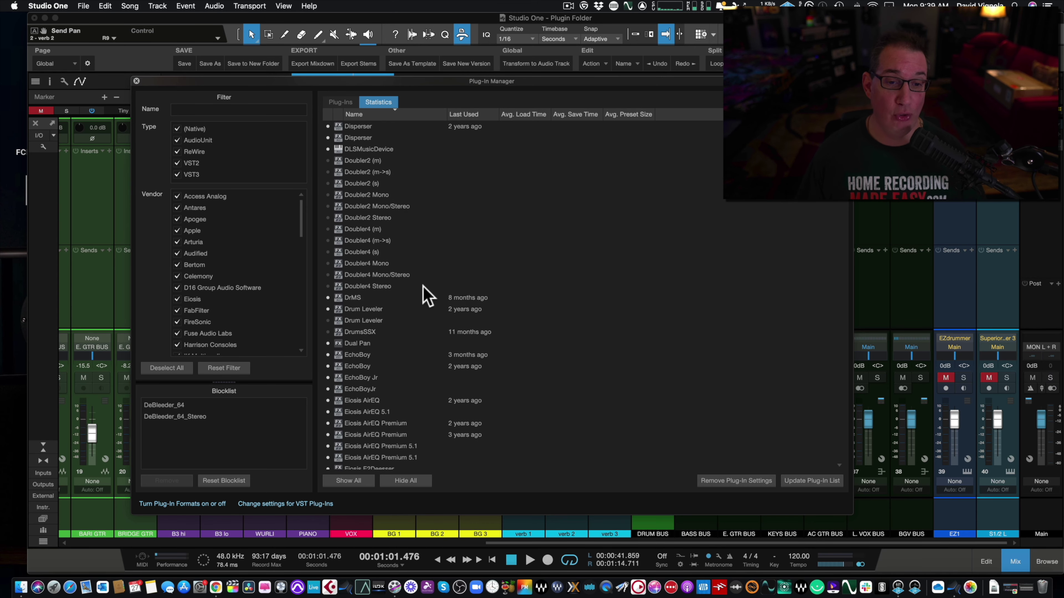
scroll(425, 294, "down", 3)
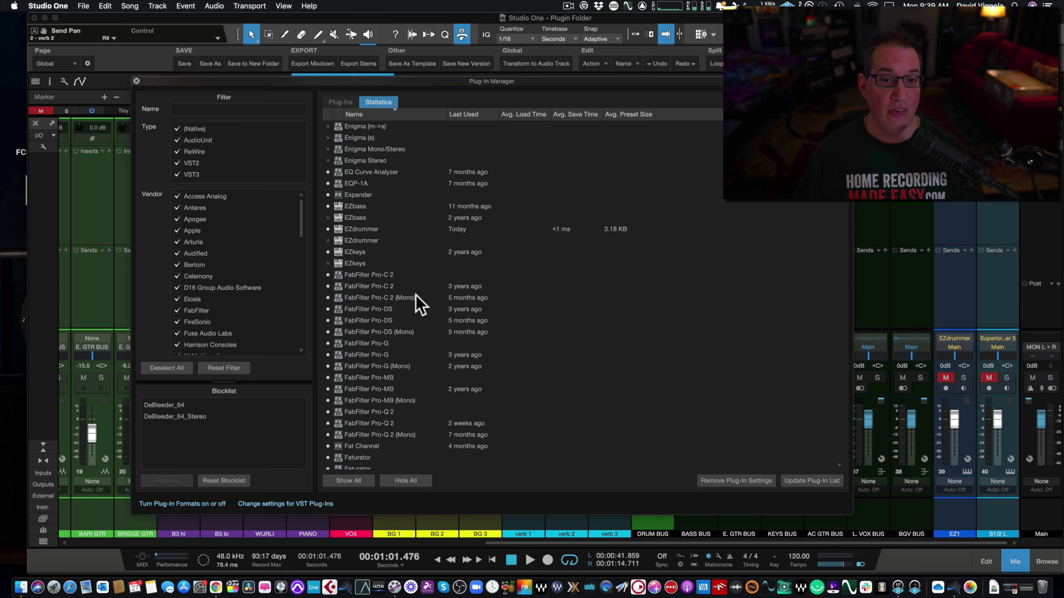
left_click(362, 333)
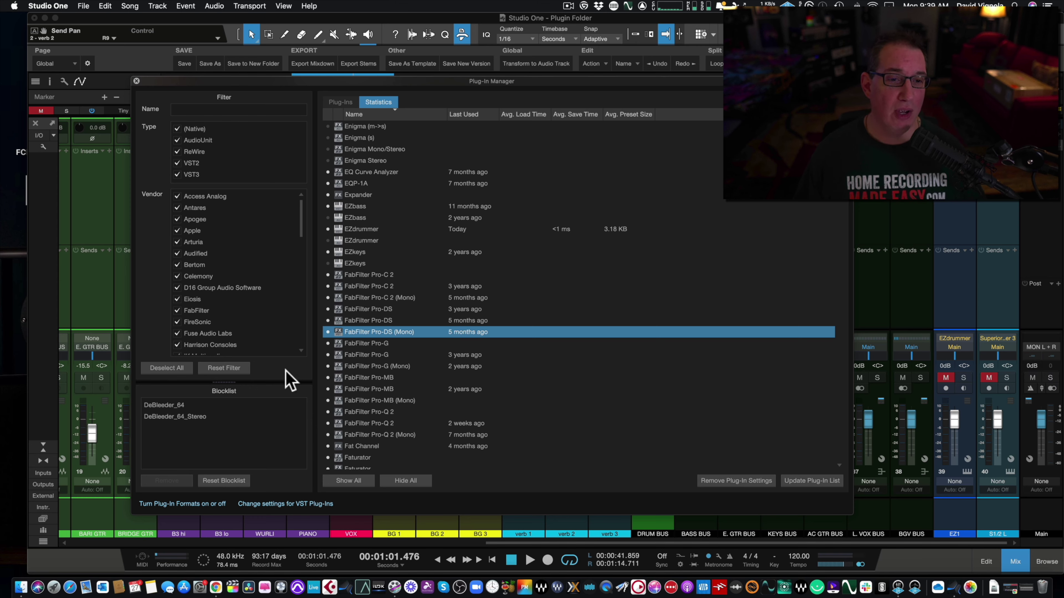
left_click(361, 320)
left_click(355, 331)
left_click(360, 321)
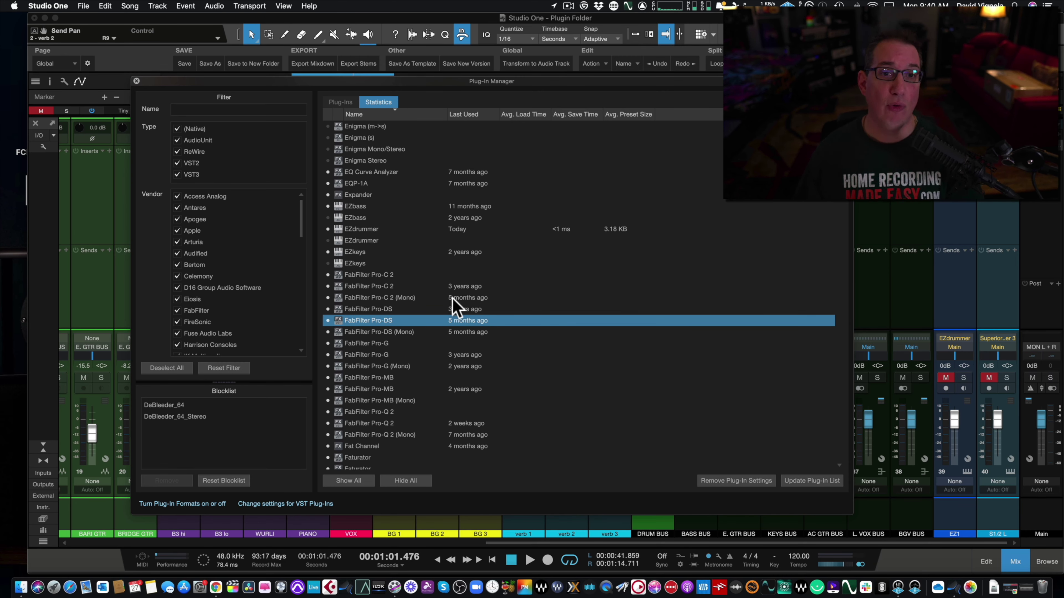
Check the usage statistics of the Filter M12 entries and the FF Pro plug-ins one by one, up to FF Pro-C 2.
scroll(456, 342, "down", 10)
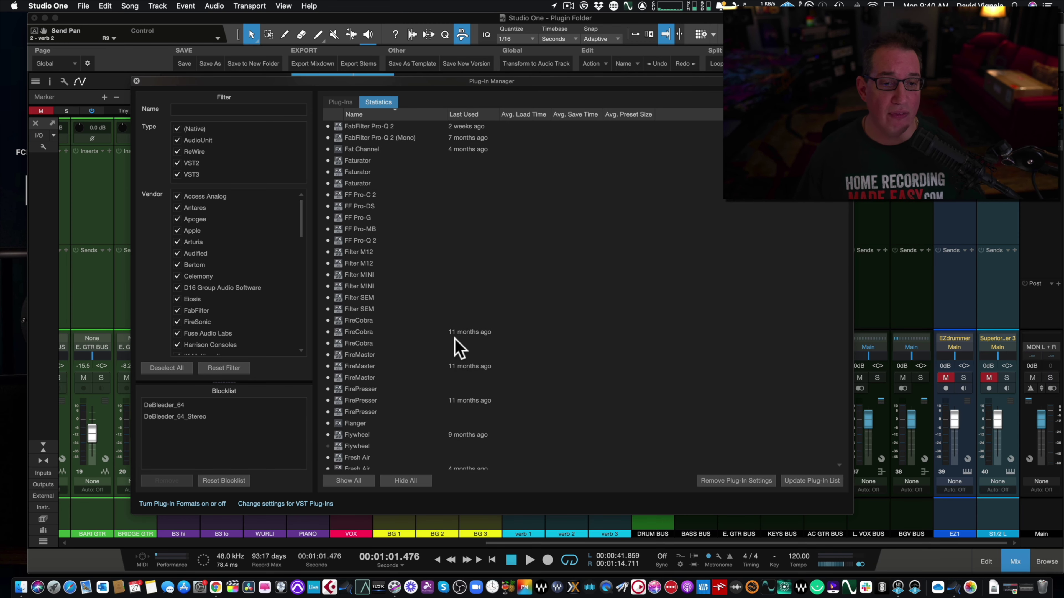
left_click(375, 253)
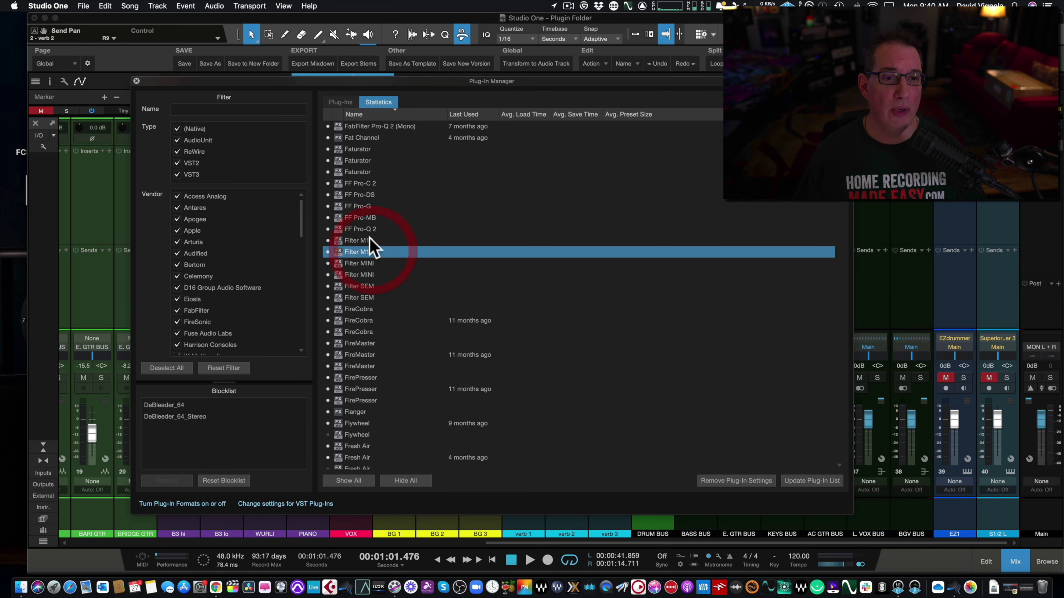
left_click(369, 241)
left_click(368, 229)
left_click(367, 218)
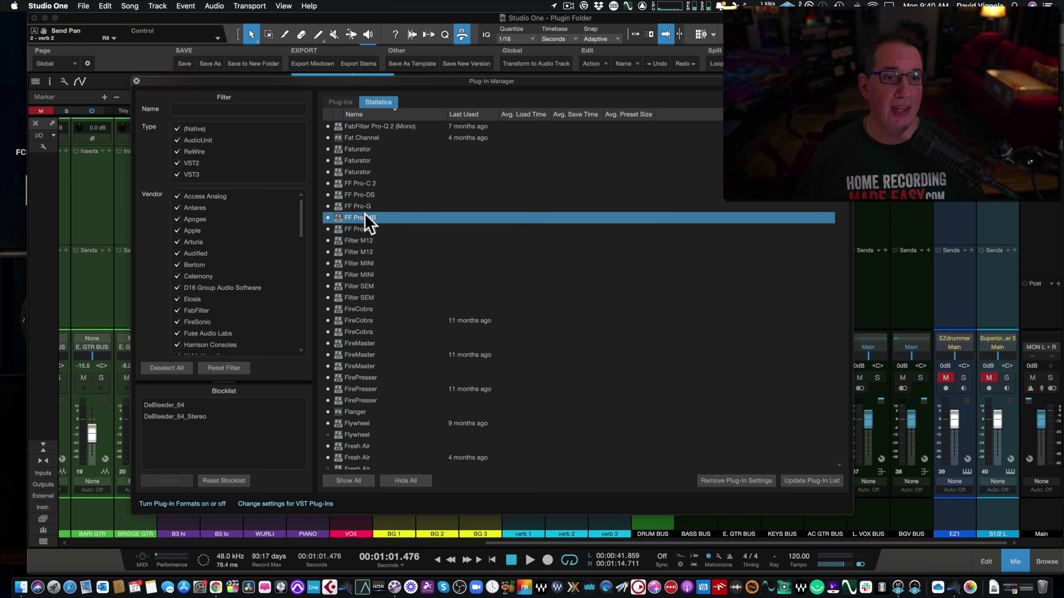
left_click(367, 206)
left_click(369, 195)
left_click(369, 183)
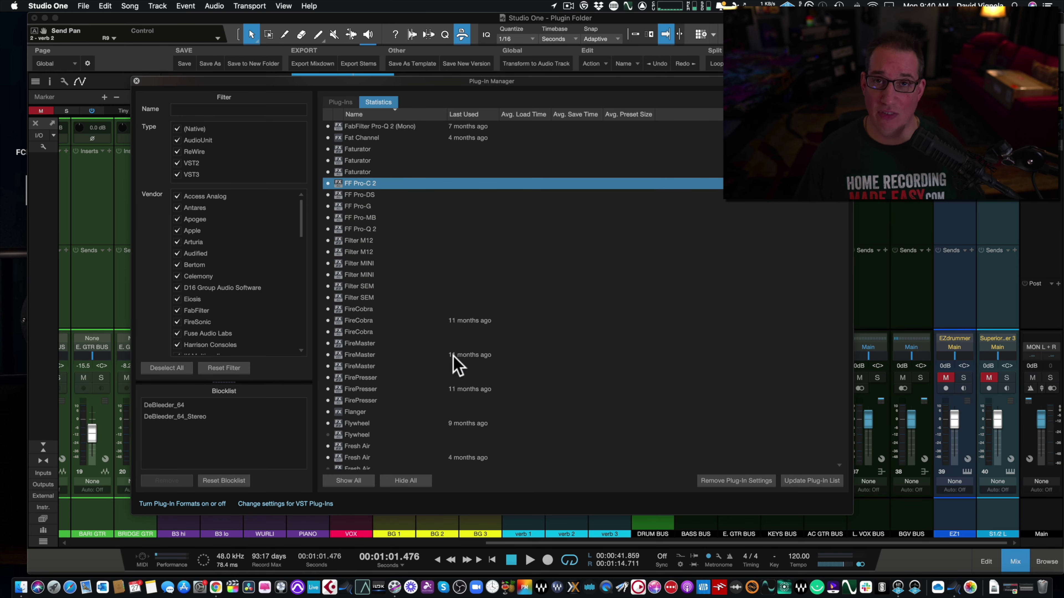
Review the last-used dates down to the kHs plug-ins and back to the list's start, and return to the general plug-in list.
scroll(453, 357, "down", 3)
scroll(457, 363, "down", 15)
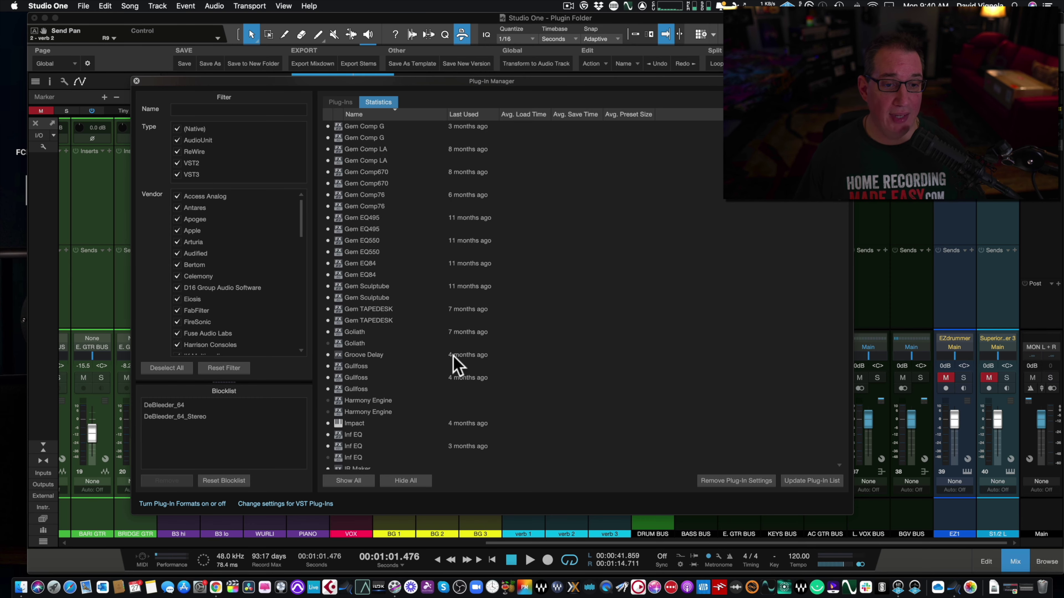
scroll(429, 389, "down", 6)
scroll(451, 349, "down", 6)
scroll(452, 347, "down", 4)
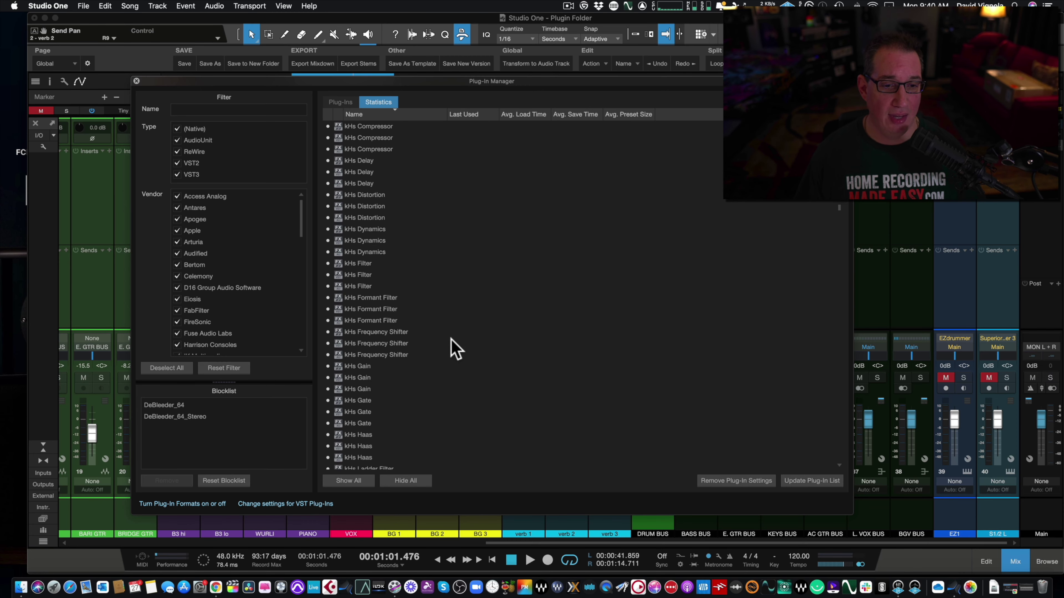
scroll(452, 339, "up", 10)
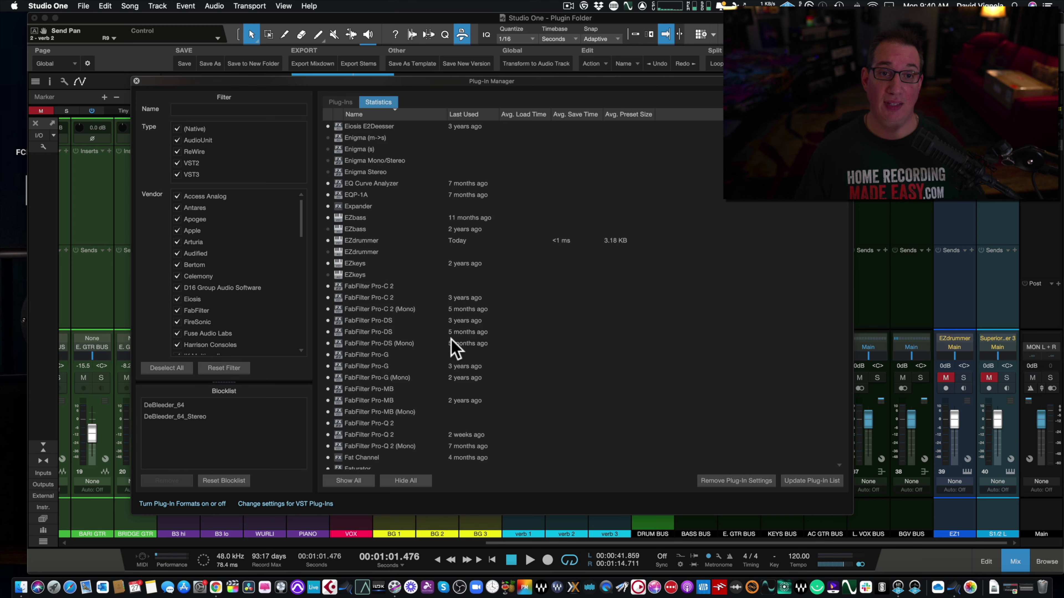
scroll(451, 342, "up", 15)
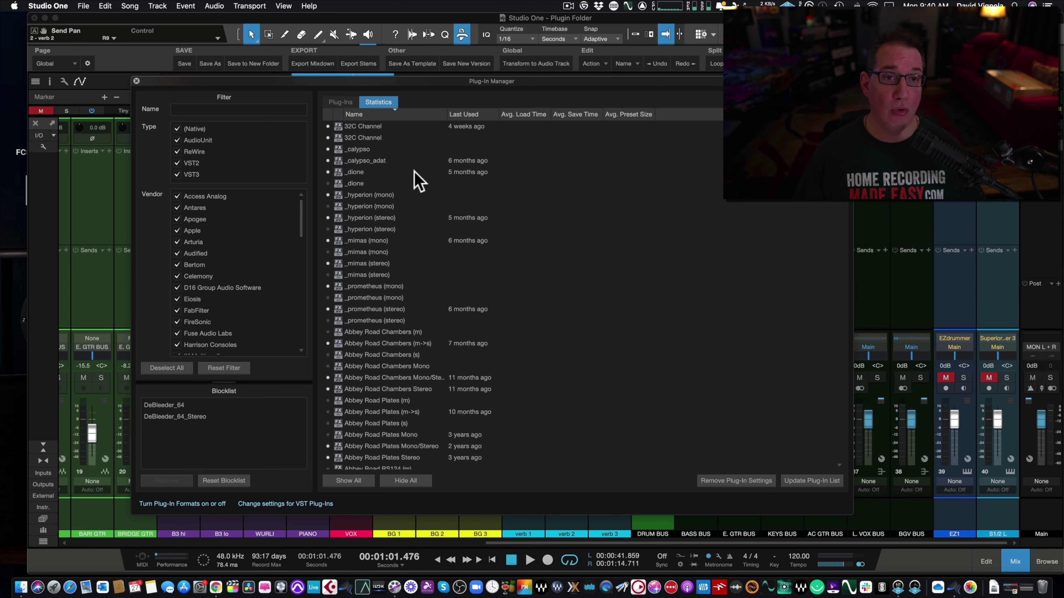
left_click(340, 102)
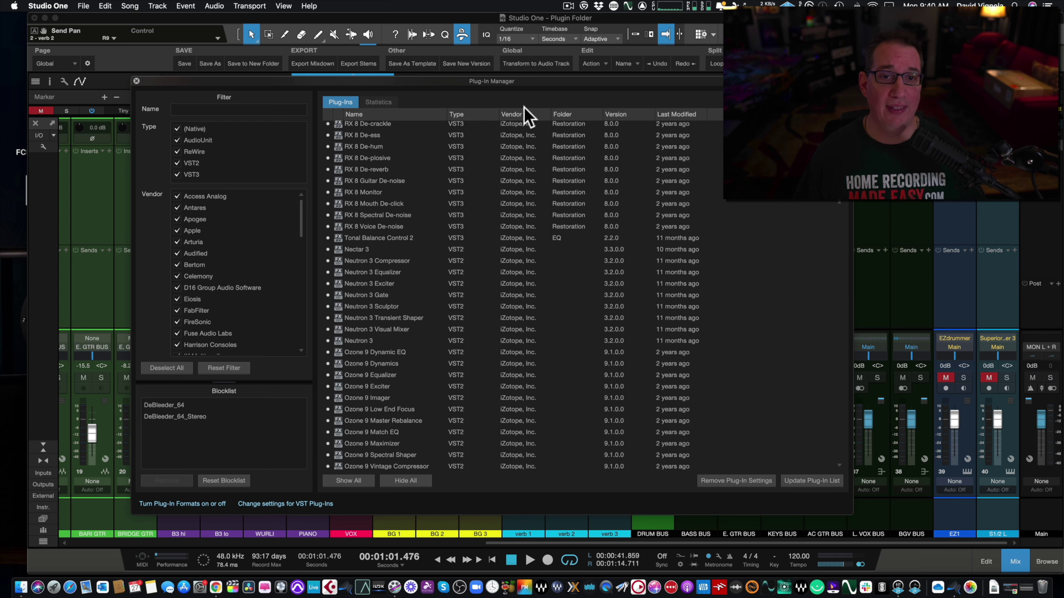
Look through the plug-in list sorted by vendor from end to start, and close the Plug-In Manager.
scroll(659, 229, "up", 6)
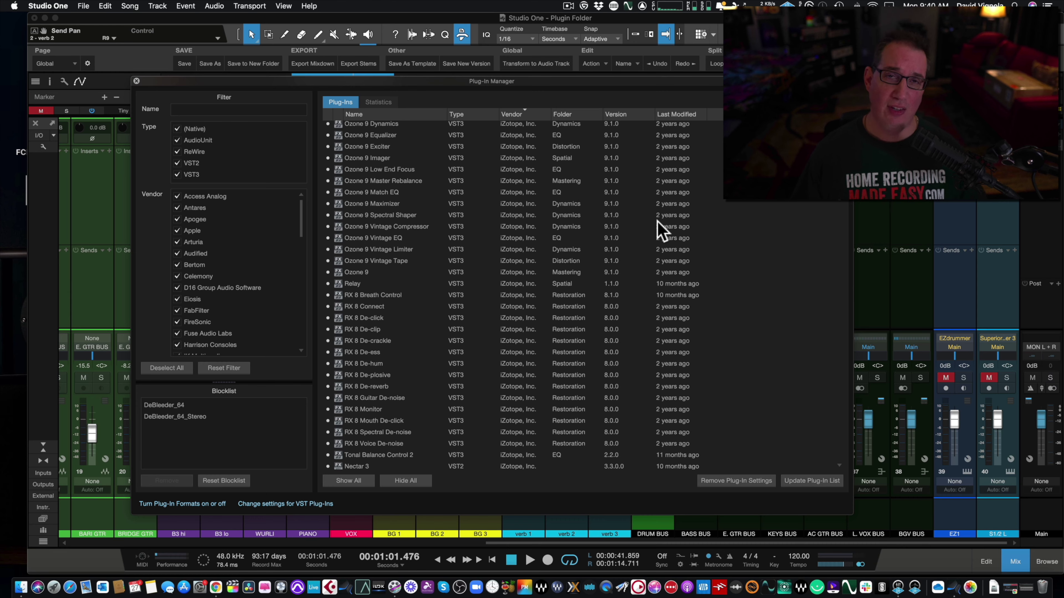
scroll(660, 228, "up", 10)
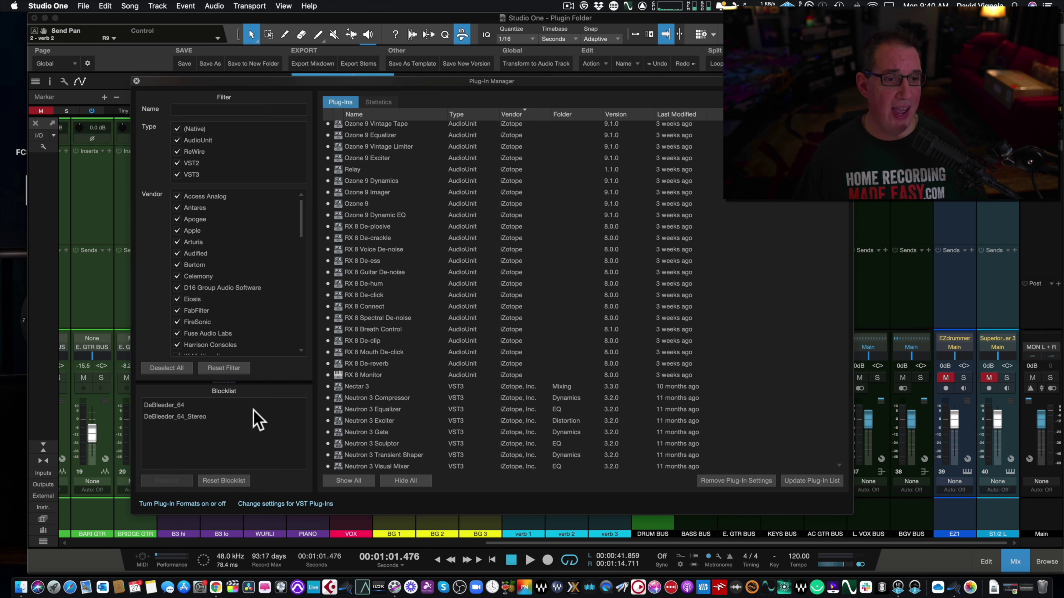
scroll(427, 262, "down", 15)
scroll(427, 262, "down", 20)
scroll(427, 261, "up", 20)
scroll(427, 252, "up", 20)
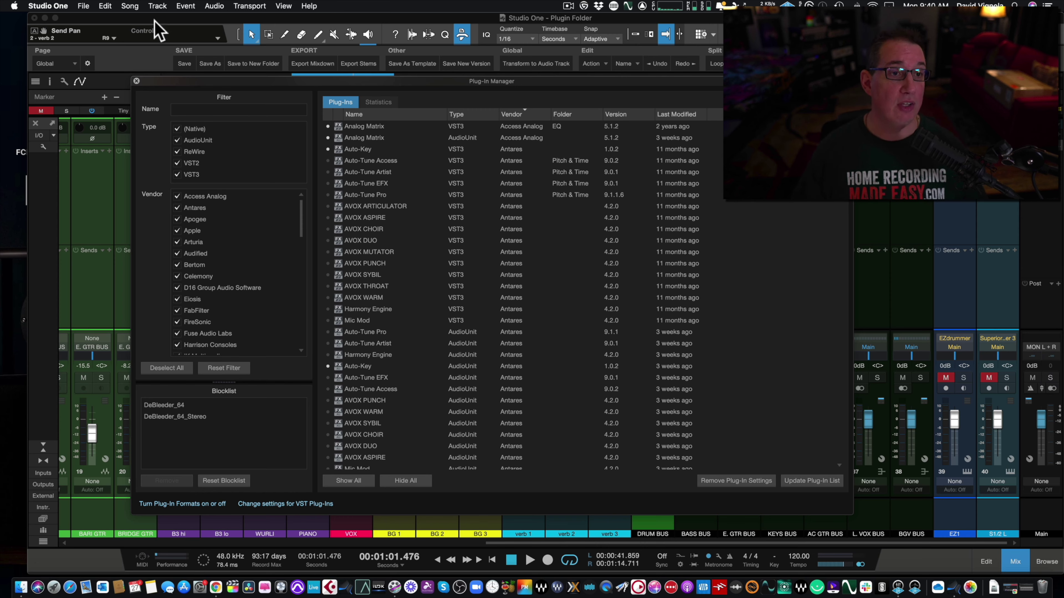
left_click(137, 81)
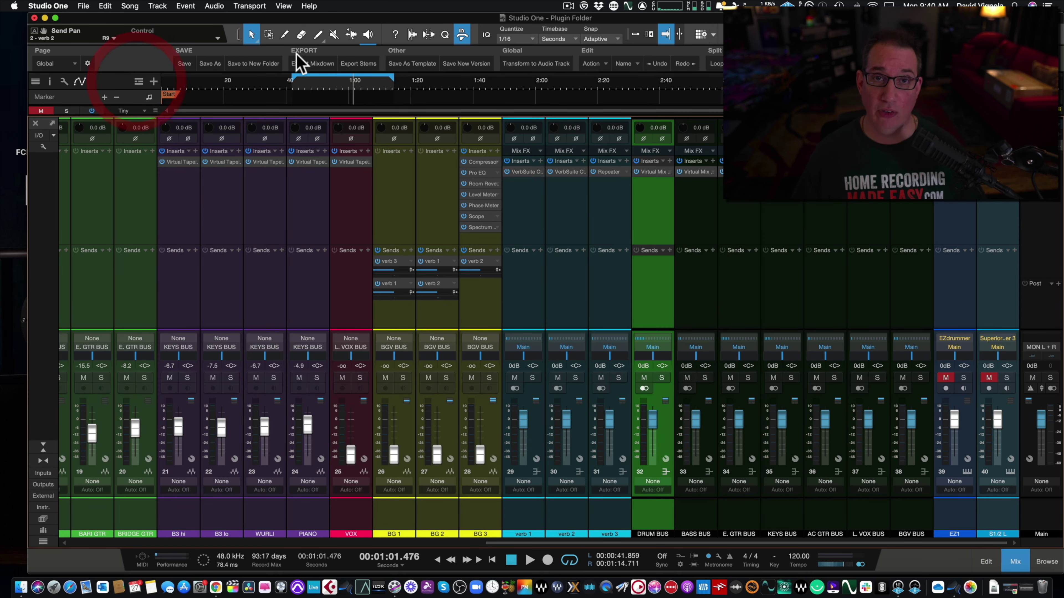
Open the Performance Monitor and reduce it to the basic readings by hiding its device list.
left_click(284, 7)
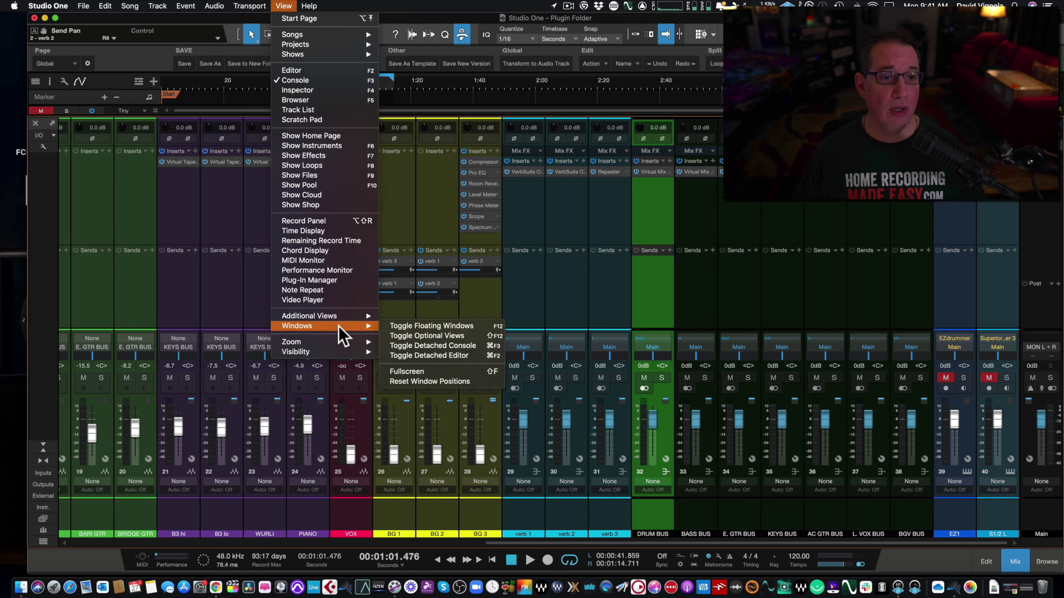
left_click(335, 270)
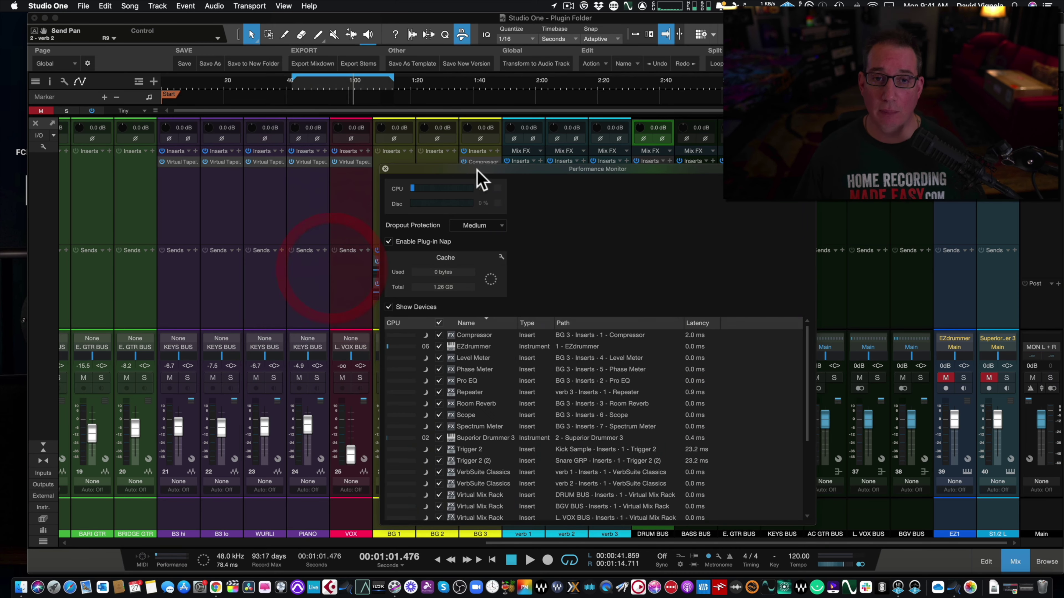
left_click_drag(472, 172, 379, 120)
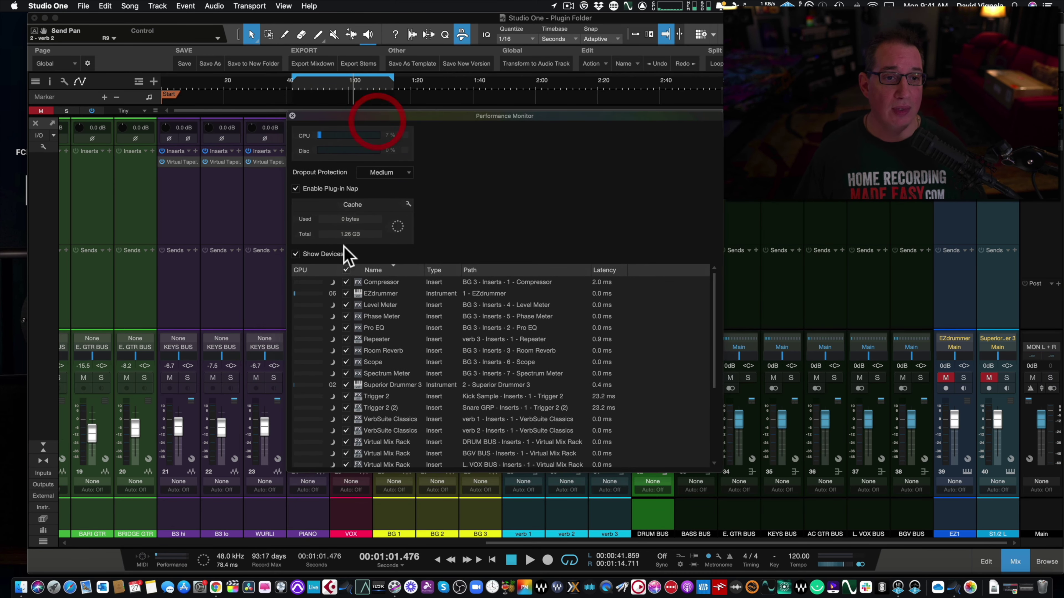
left_click(296, 255)
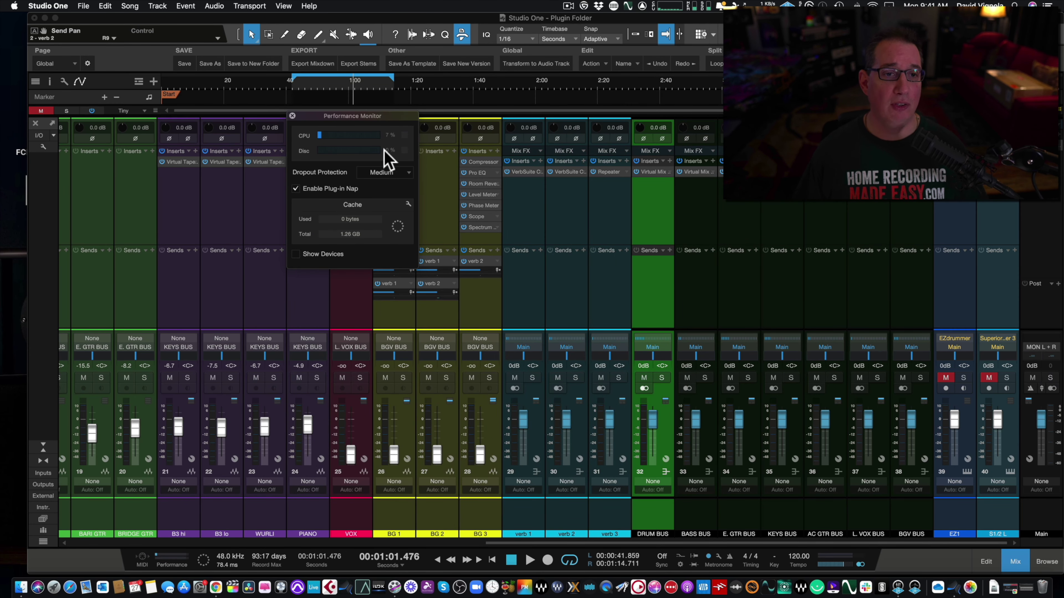
left_click_drag(371, 119, 422, 156)
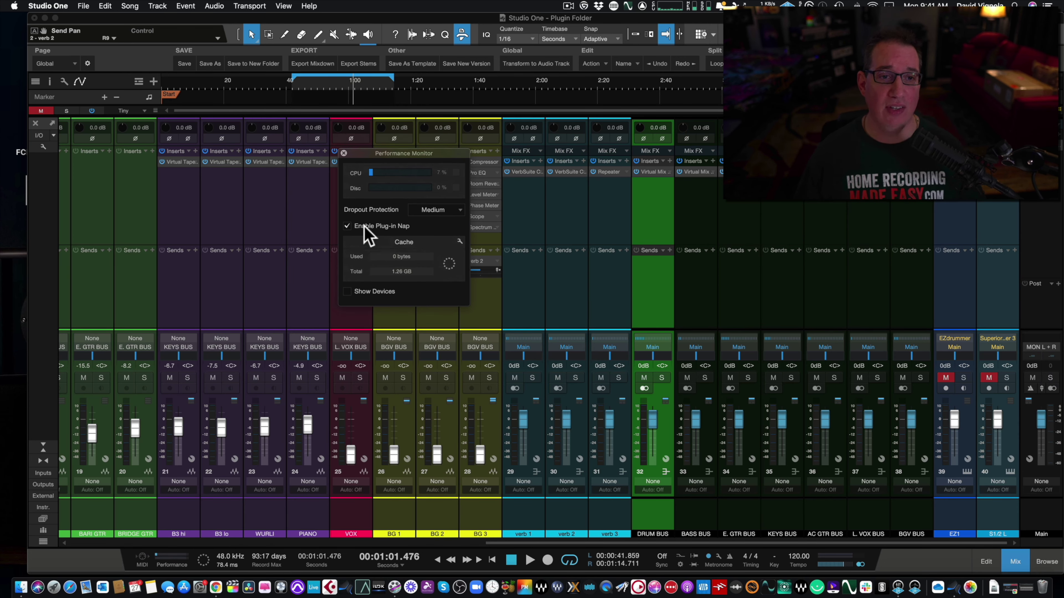
Turn Plug-in Nap off and back on, and show the device list in the Performance Monitor again.
left_click(348, 226)
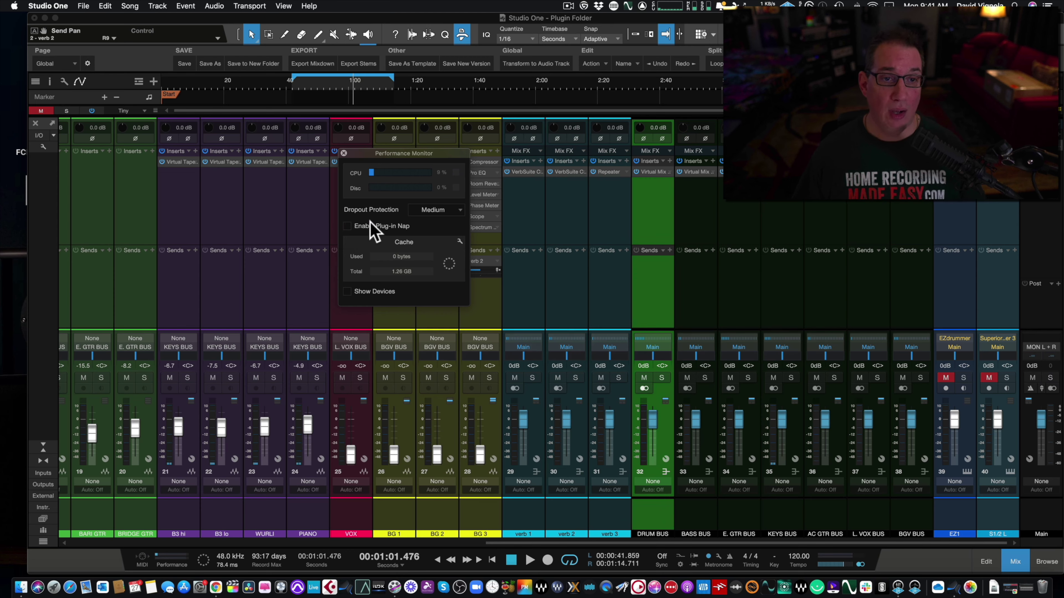
left_click(347, 227)
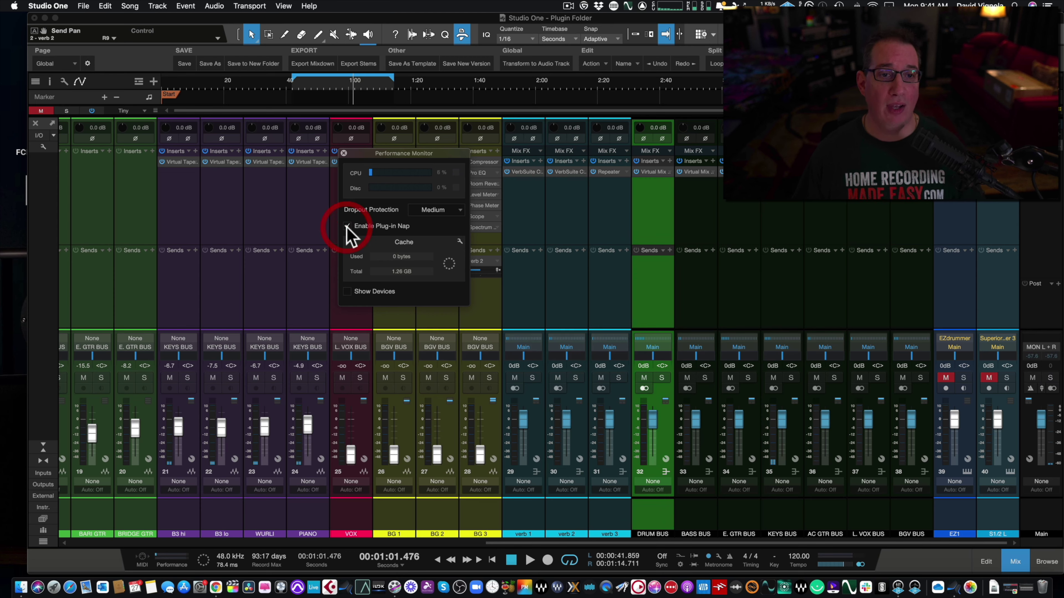
left_click(347, 291)
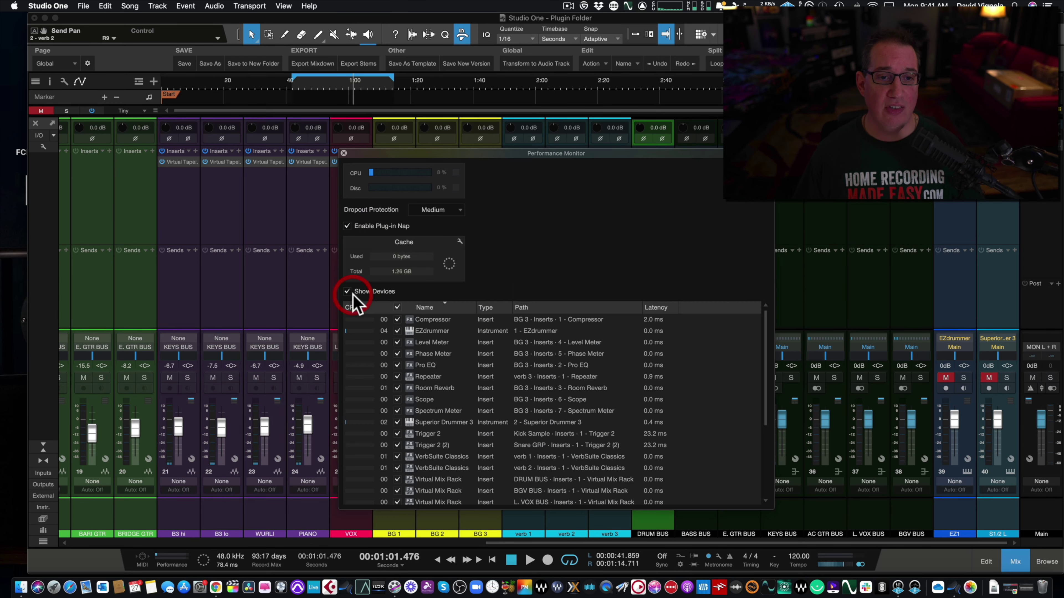
left_click(494, 151)
left_click_drag(494, 151, 460, 95)
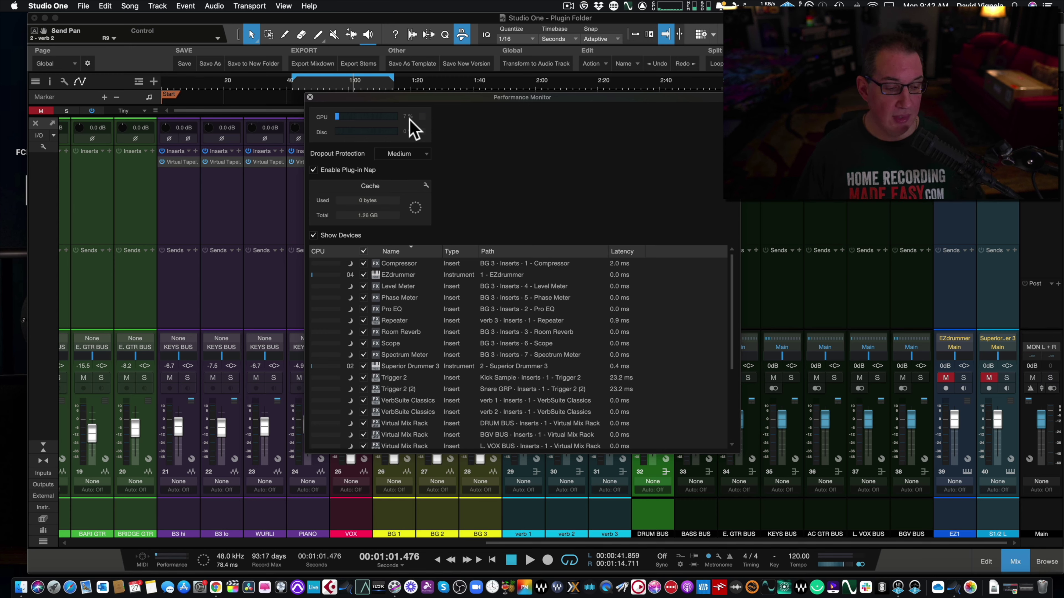
Examine the CPU load and nap status of the listed devices while stopped and during a short song playback.
left_click_drag(423, 99, 417, 114)
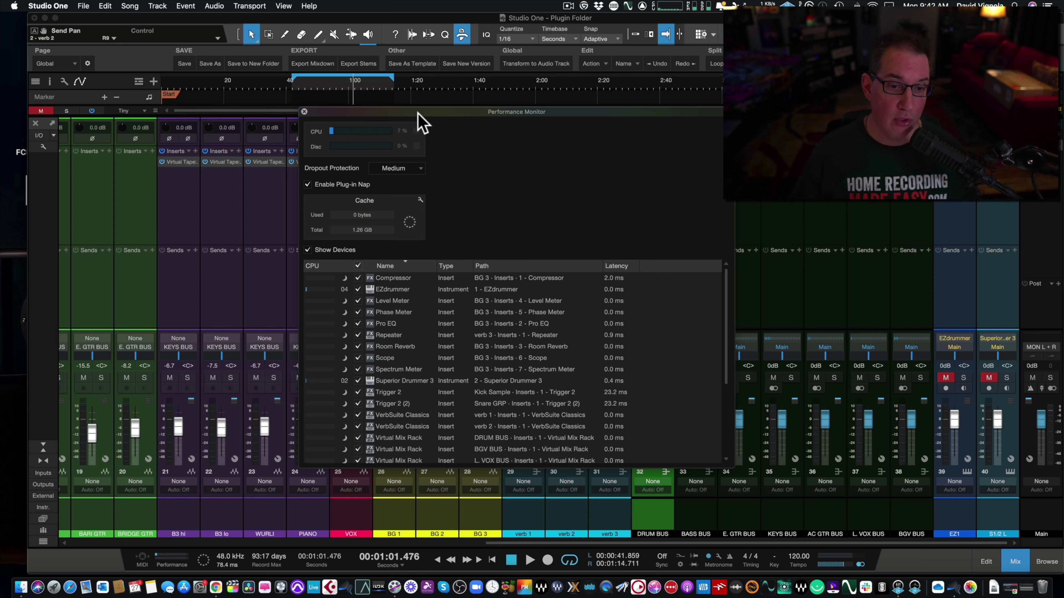
scroll(398, 331, "down", 5)
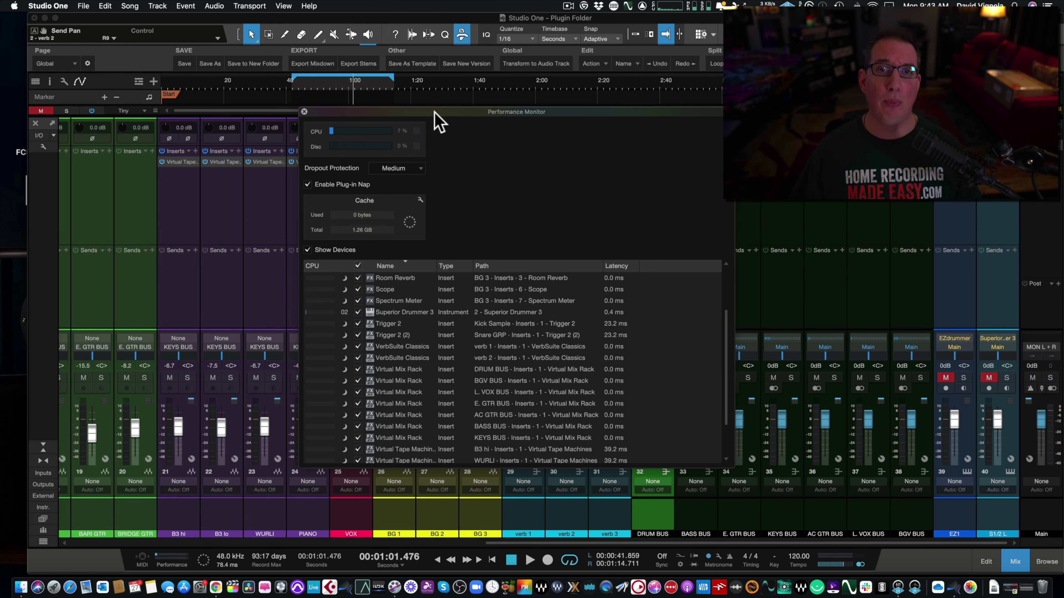
left_click_drag(433, 112, 412, 109)
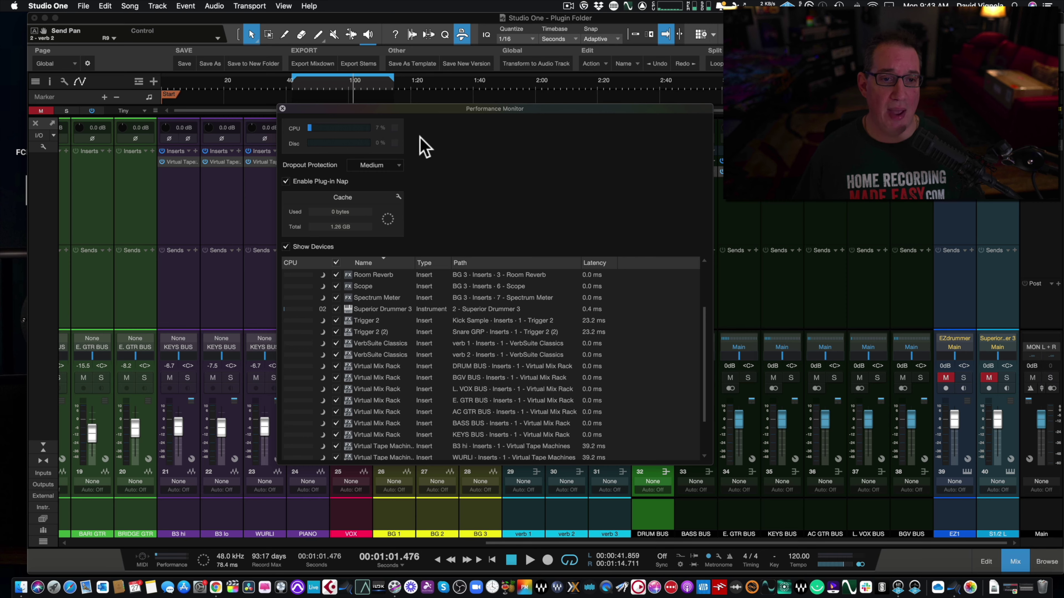
key("space")
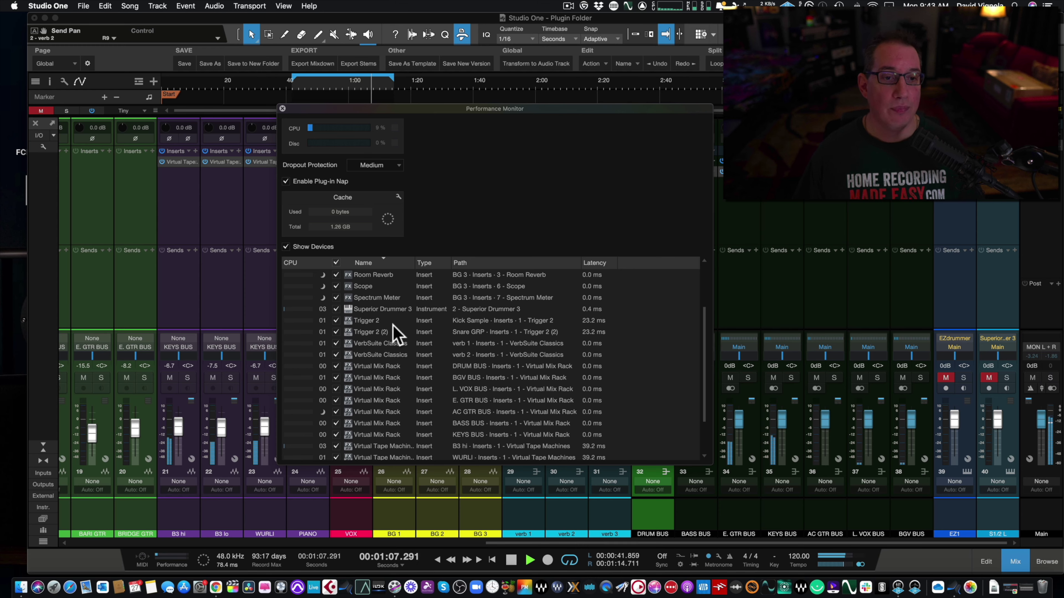
key("space")
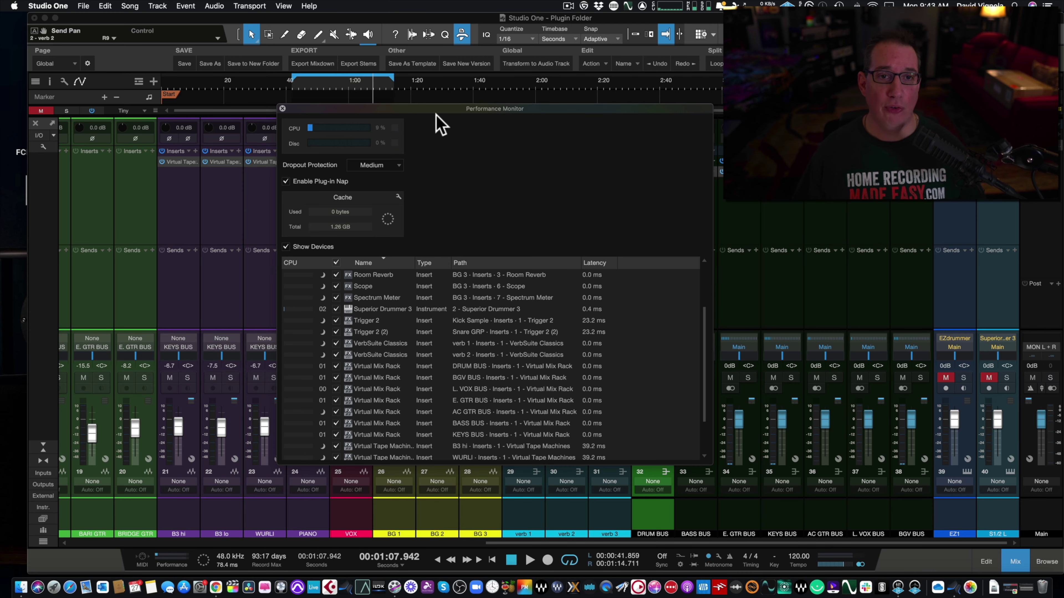
left_click_drag(435, 109, 425, 105)
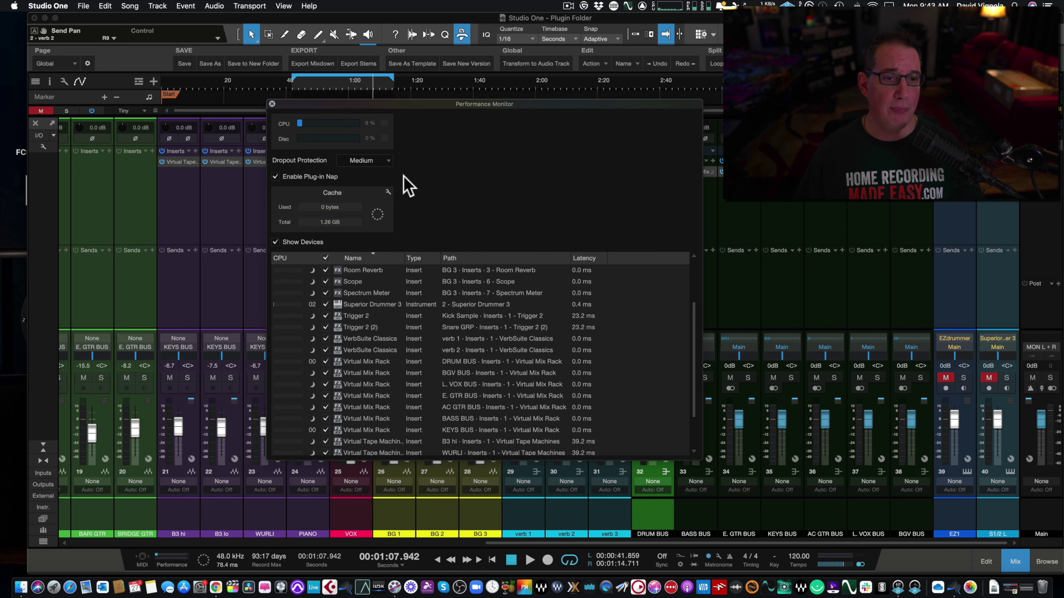
Check the insert paths and latencies down to the Virtual Tape Machines entries, and close the Performance Monitor.
scroll(355, 382, "down", 3)
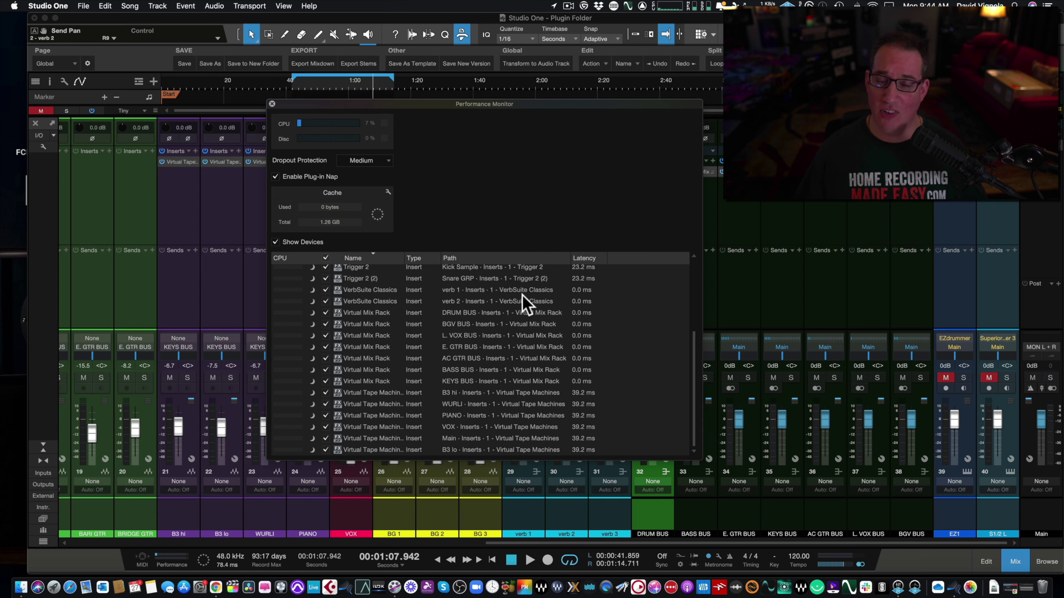
scroll(408, 309, "up", 4)
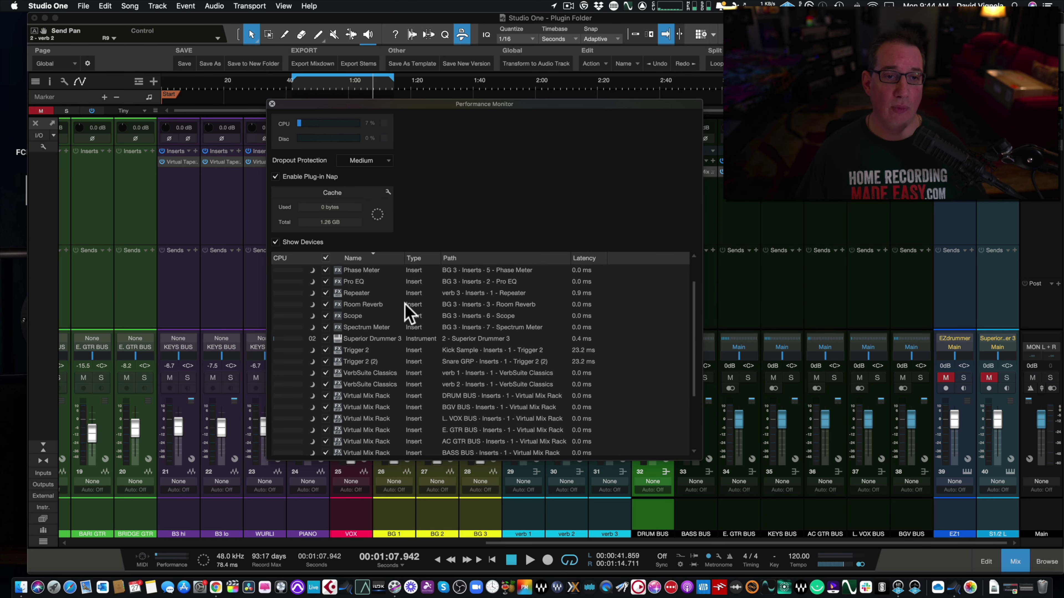
left_click(272, 103)
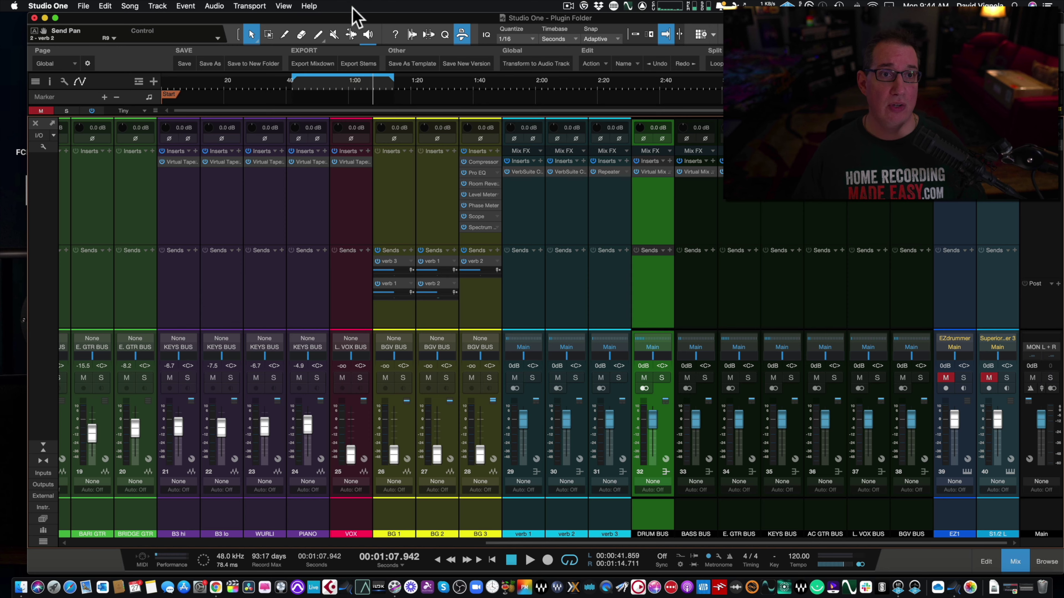
Create a diagnostics report that includes crash, system and plug-in information, application log files and application settings.
left_click(324, 19)
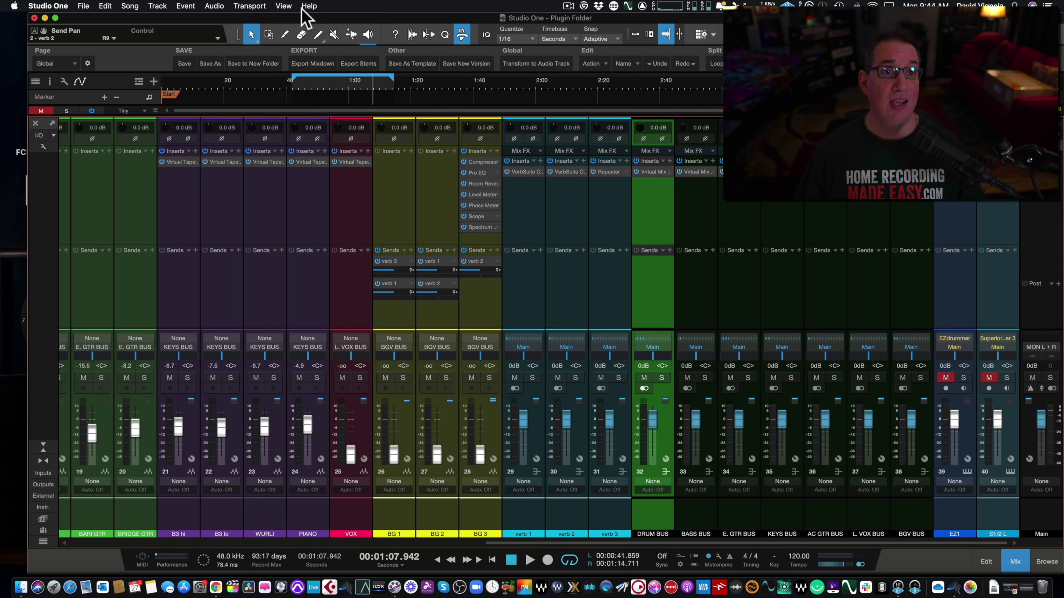
left_click(309, 6)
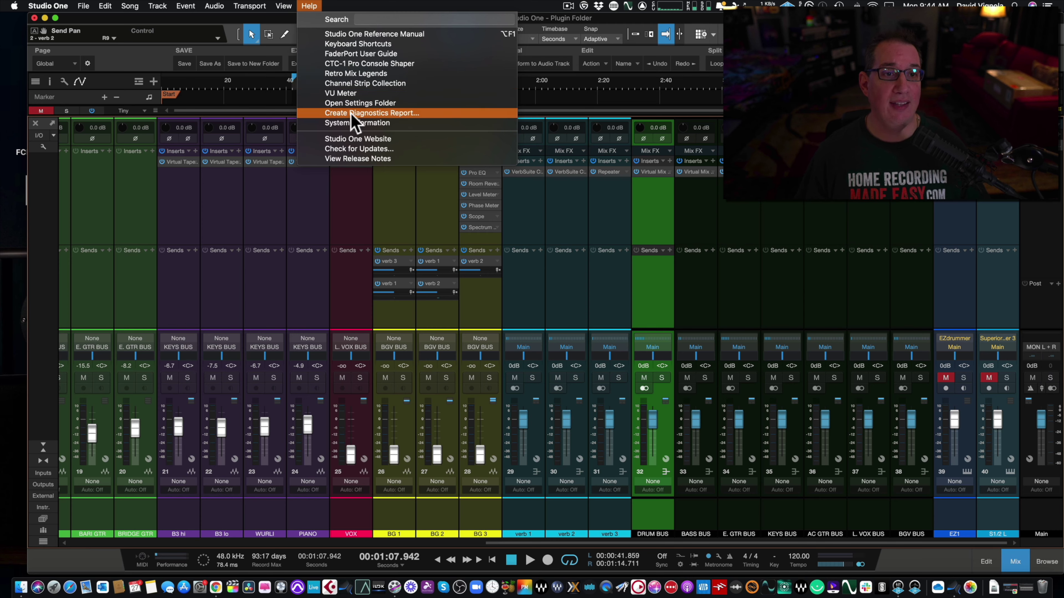
left_click(368, 114)
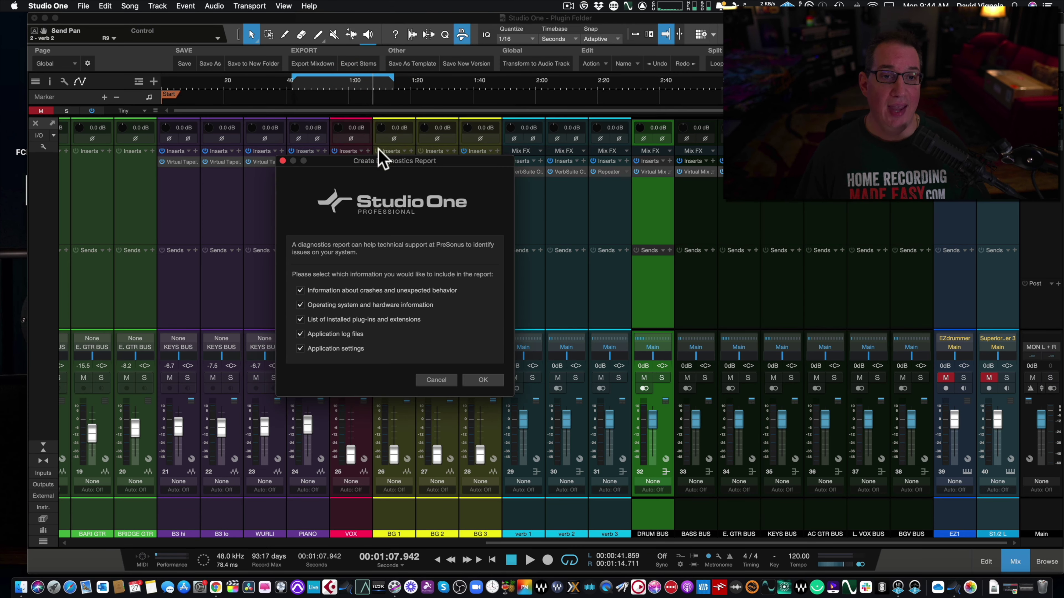
left_click_drag(392, 158, 435, 134)
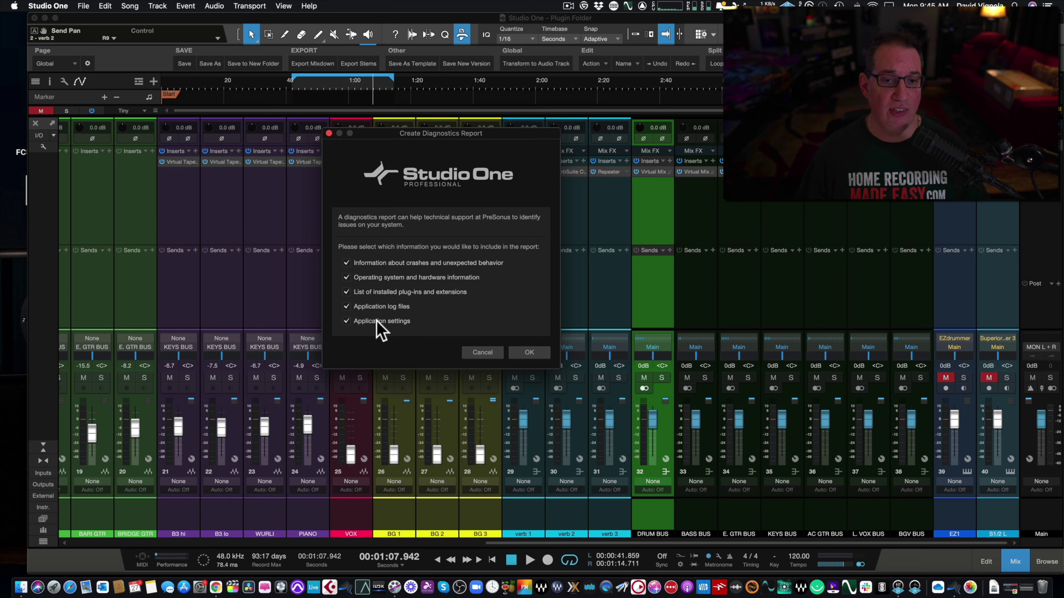
left_click(529, 353)
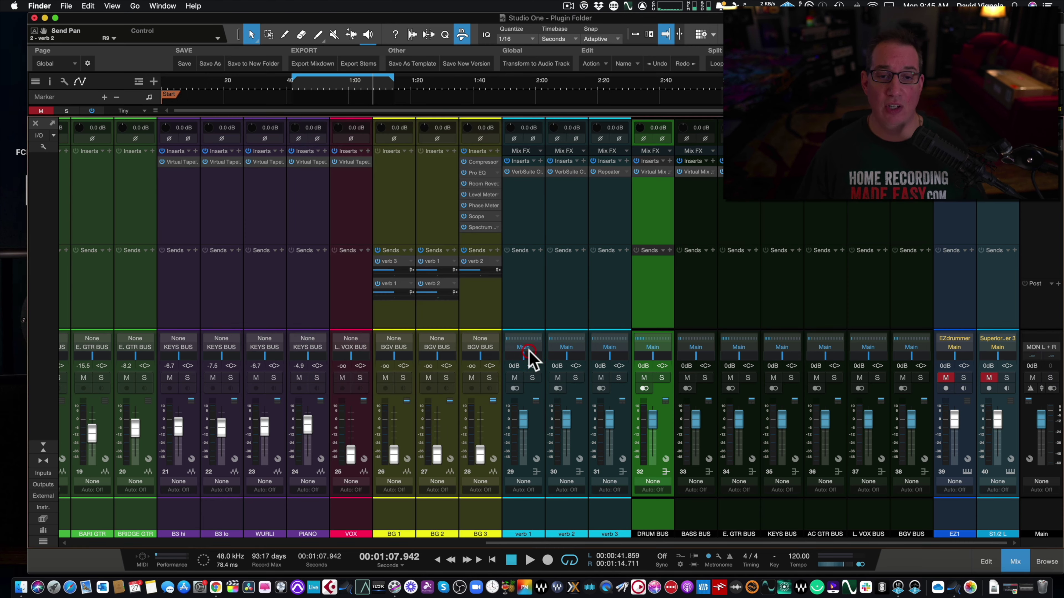
Inspect the newly created zip file in the Diagnostics folder, close the folder window and return to the Studio One console.
left_click_drag(420, 112, 366, 130)
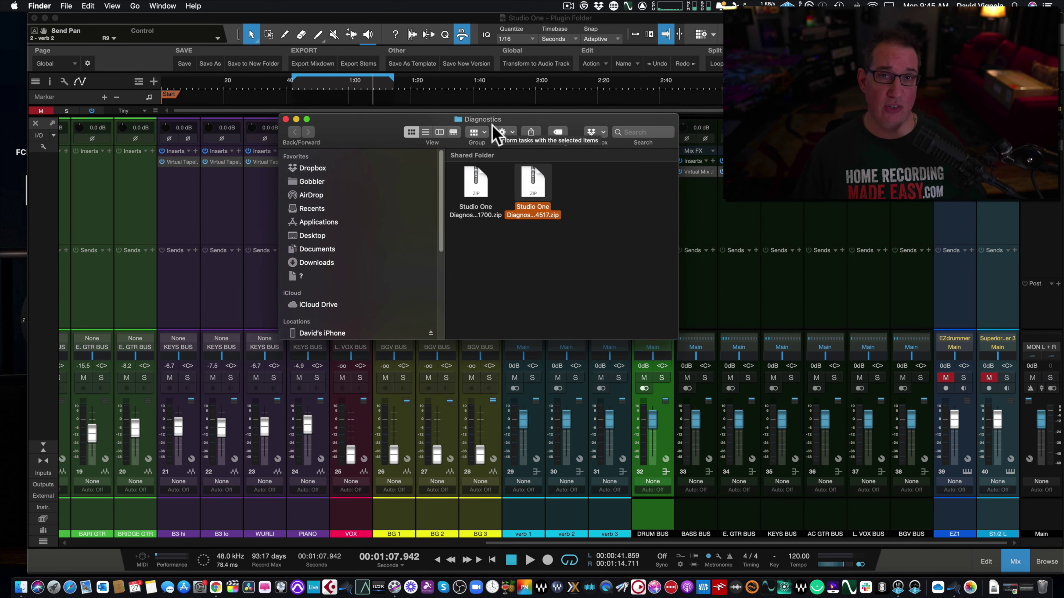
left_click(526, 192)
left_click_drag(527, 192, 527, 184)
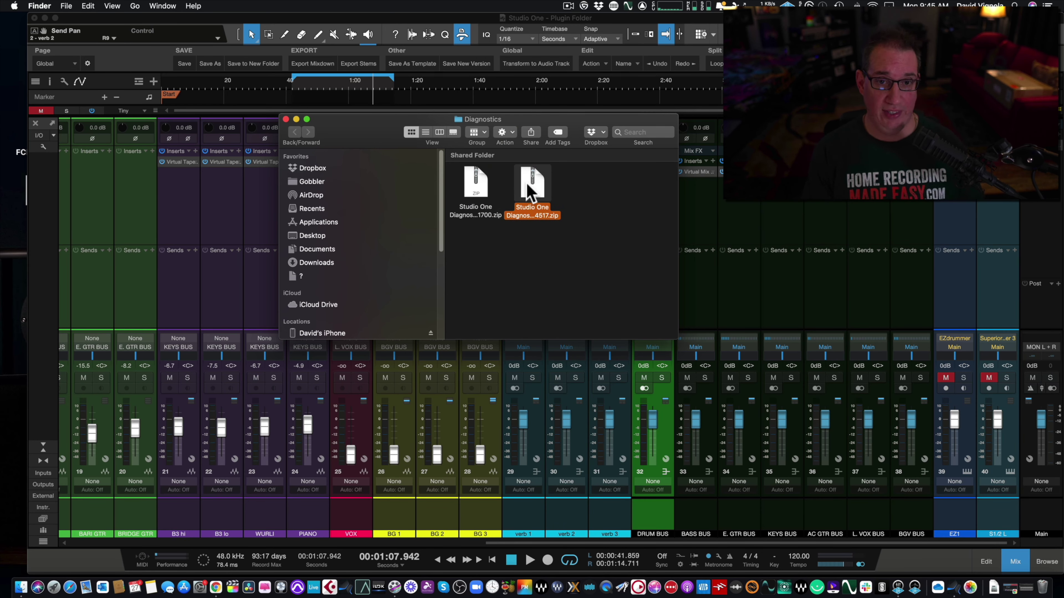
left_click(286, 119)
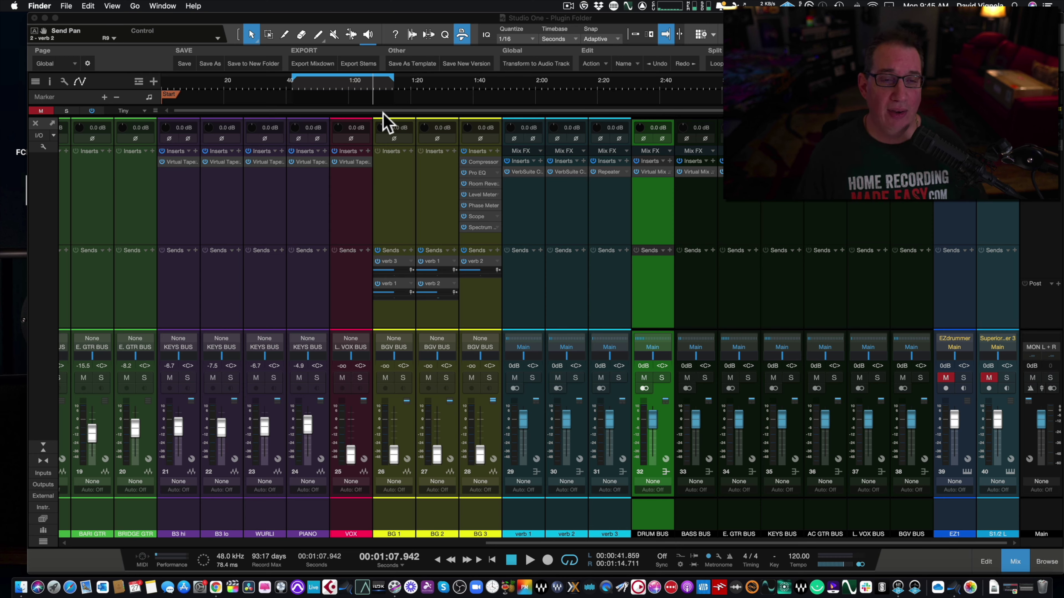
left_click(388, 119)
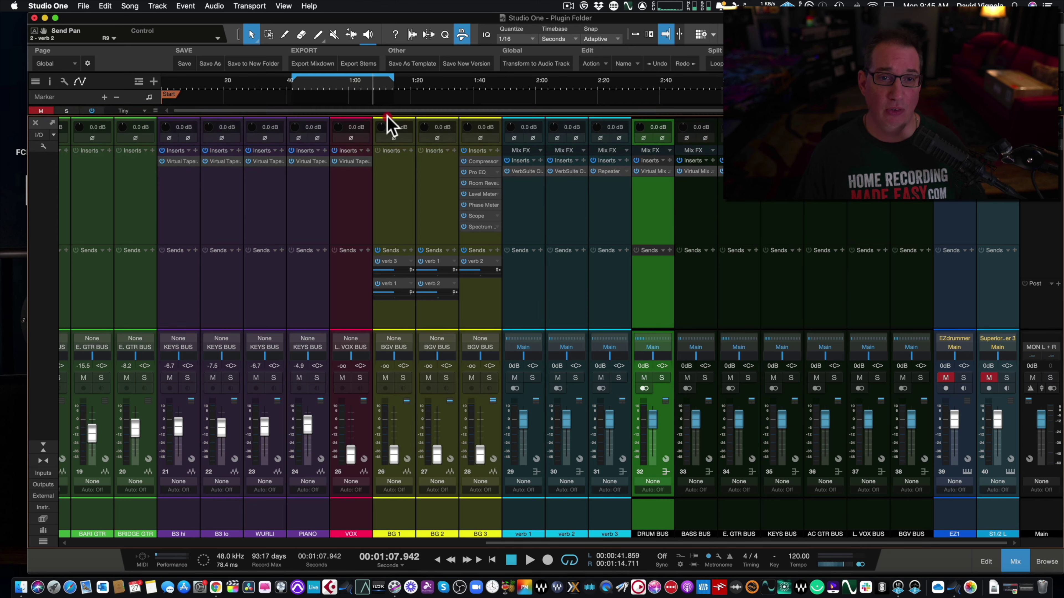
left_click(387, 107)
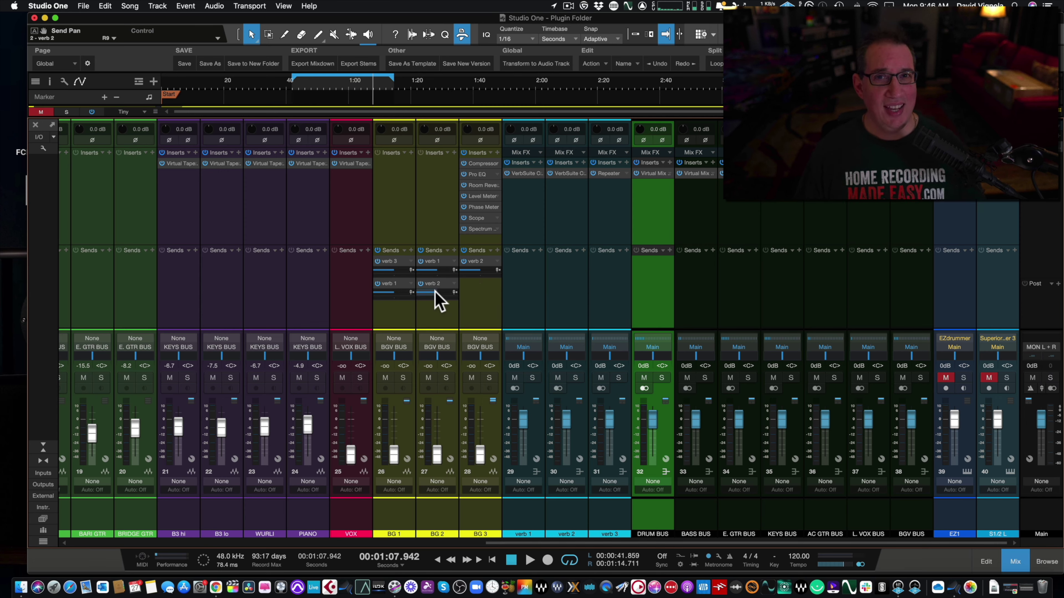
Raise the level of the verb 1 send on the BG 1 channel to -5.9.
mouse_move(435, 292)
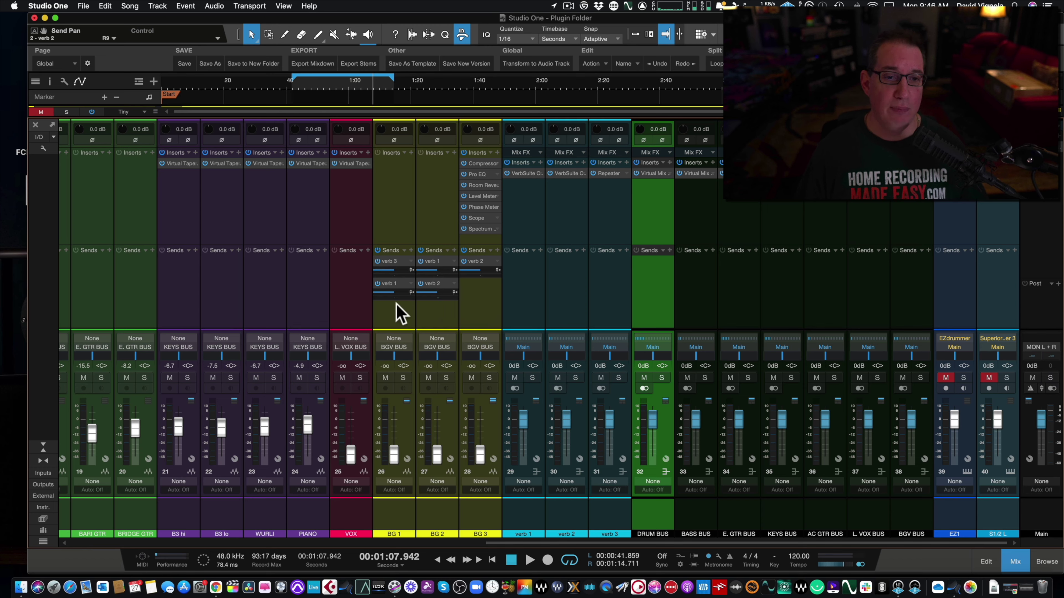
mouse_move(392, 293)
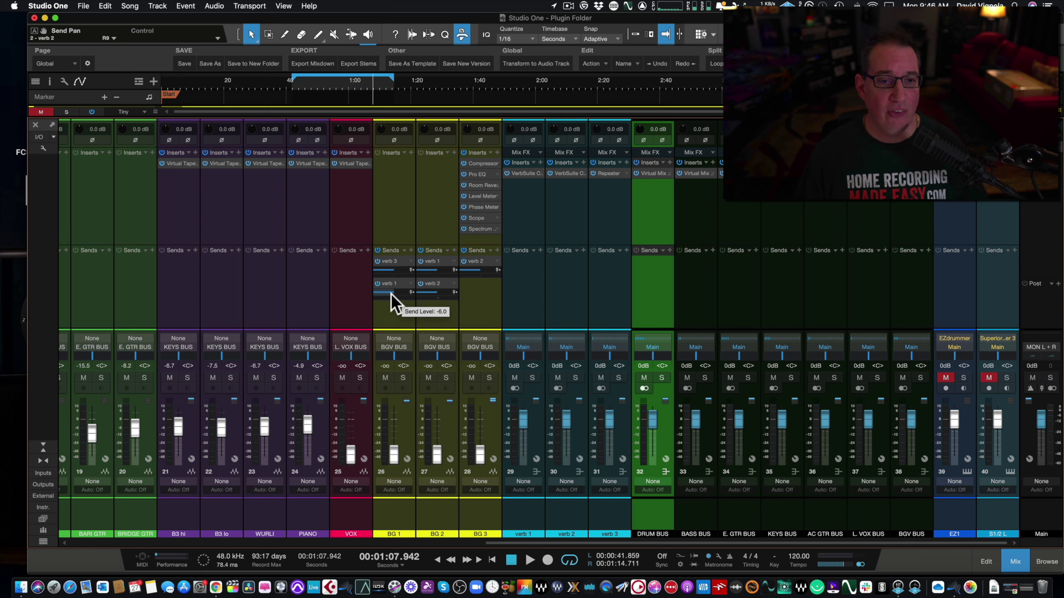
left_click_drag(392, 293, 394, 298)
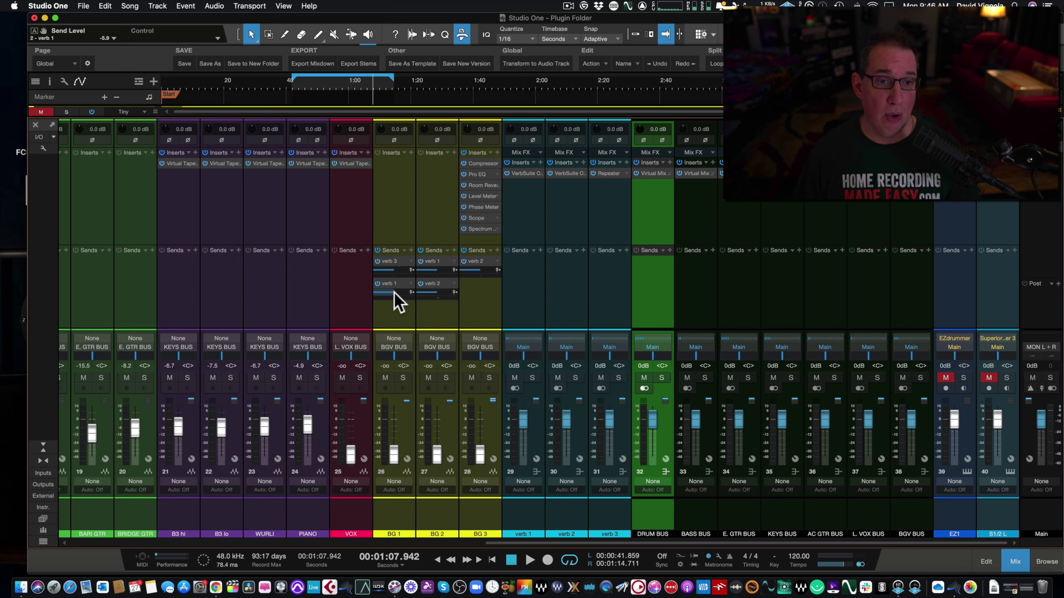
Raise the level of the verb 1 send on the BG 1 channel to -4.4.
mouse_move(393, 294)
left_click_drag(392, 294, 398, 302)
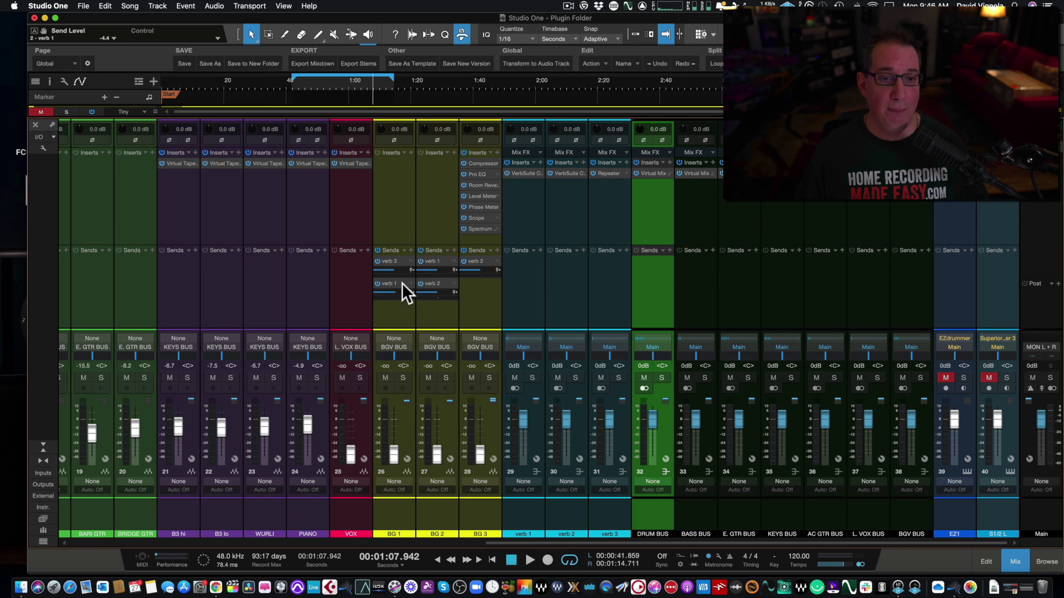
mouse_move(393, 294)
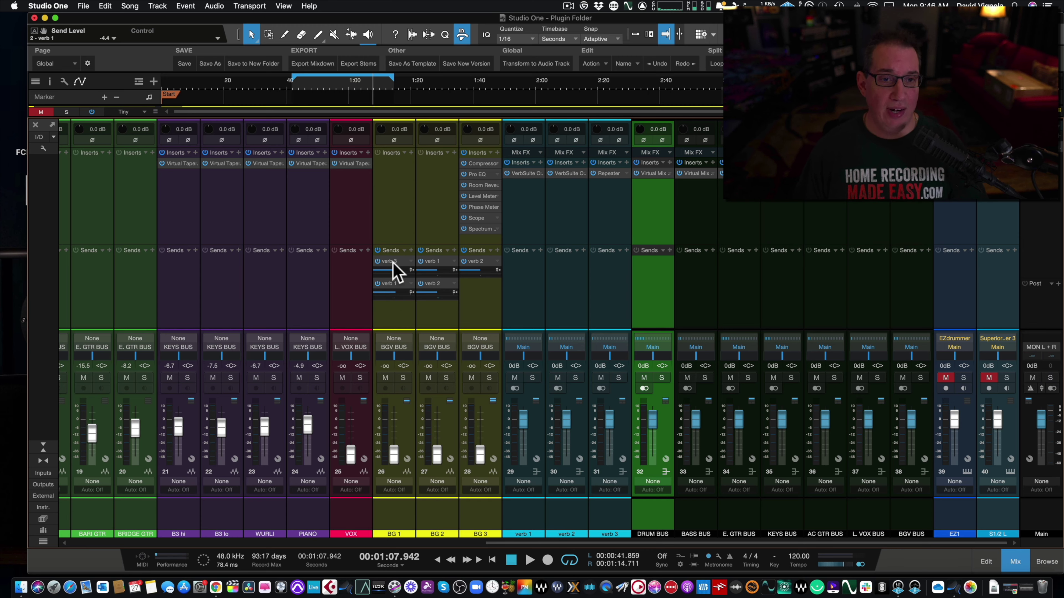
Enlarge the console's Sends area and set the verb 3 send on the BG 1 channel to -7.8.
left_click_drag(400, 245, 412, 204)
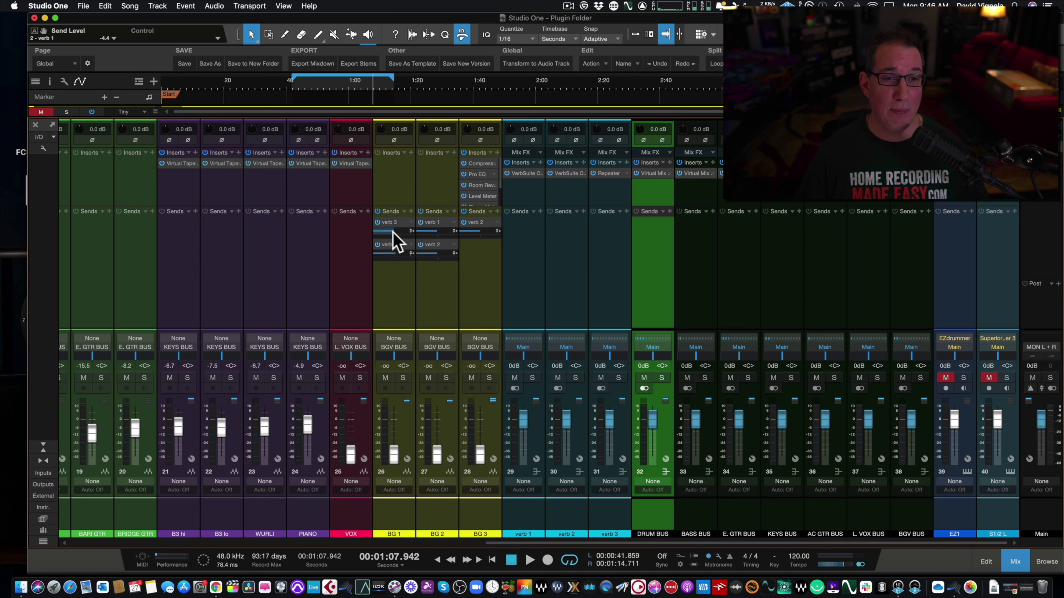
mouse_move(392, 236)
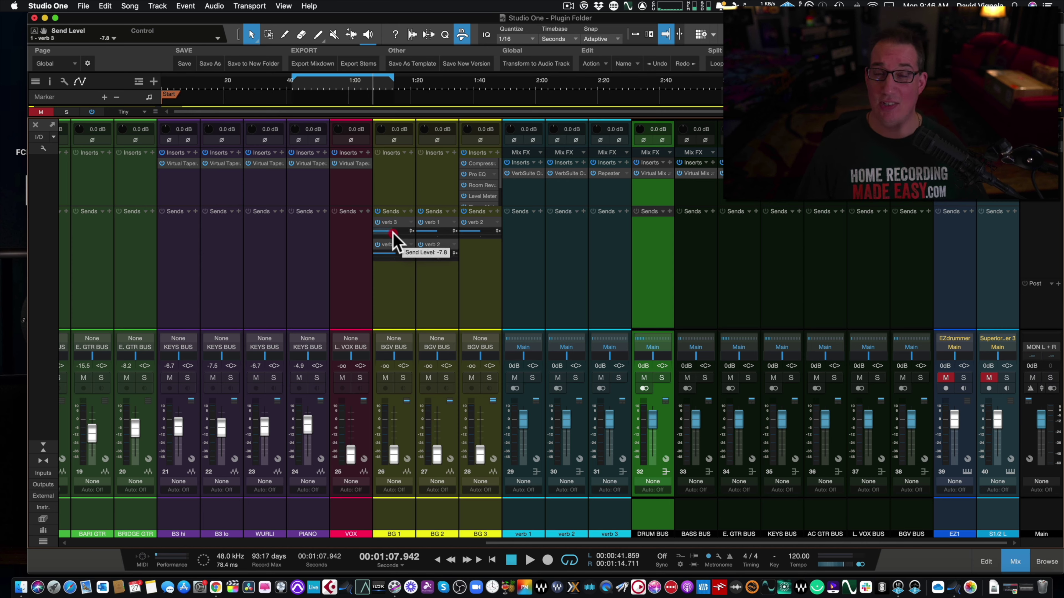
left_click_drag(393, 234, 394, 234)
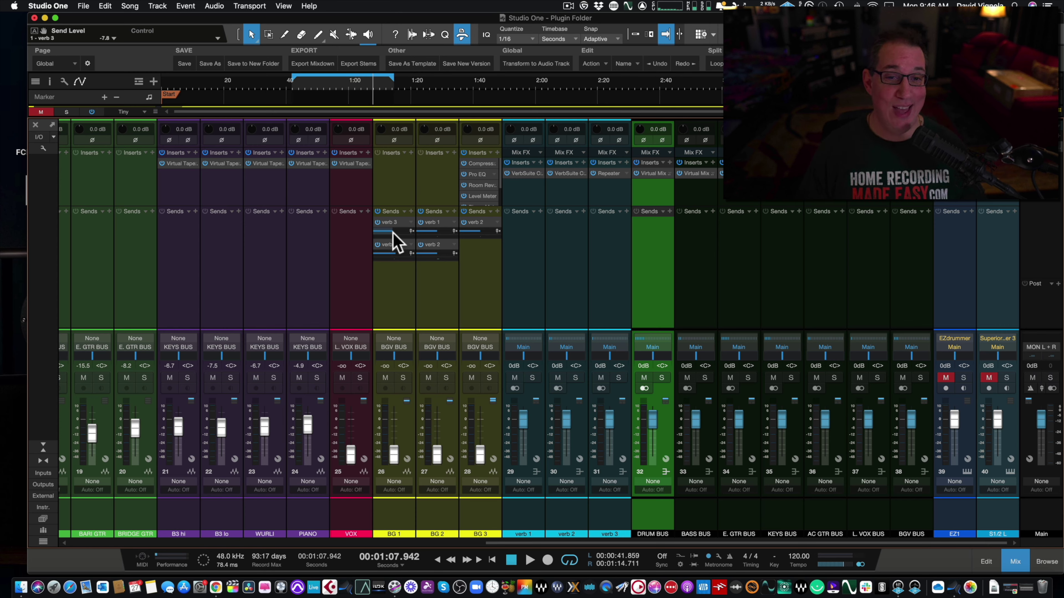
Resize the console by extending it upward over the arrangement, shrinking the fader section and giving the Sends area more height.
left_click_drag(395, 204, 391, 235)
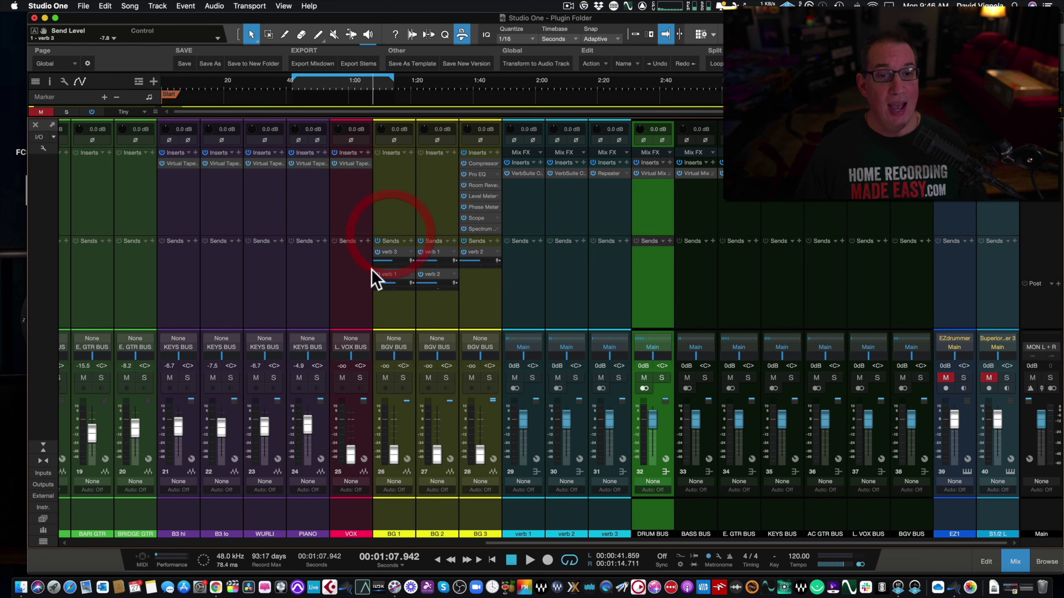
right_click(439, 279)
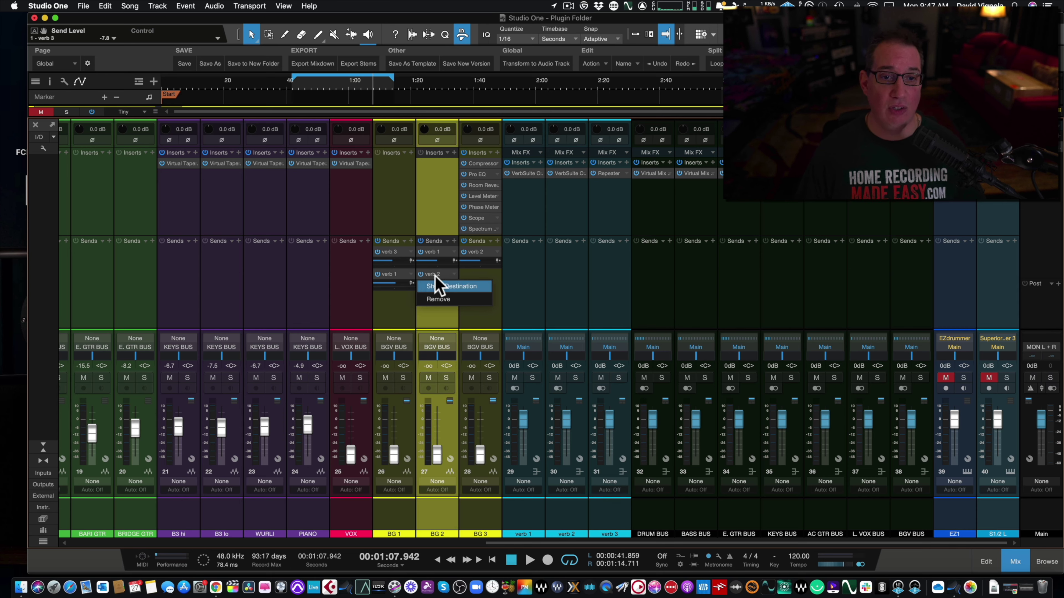
key("Escape")
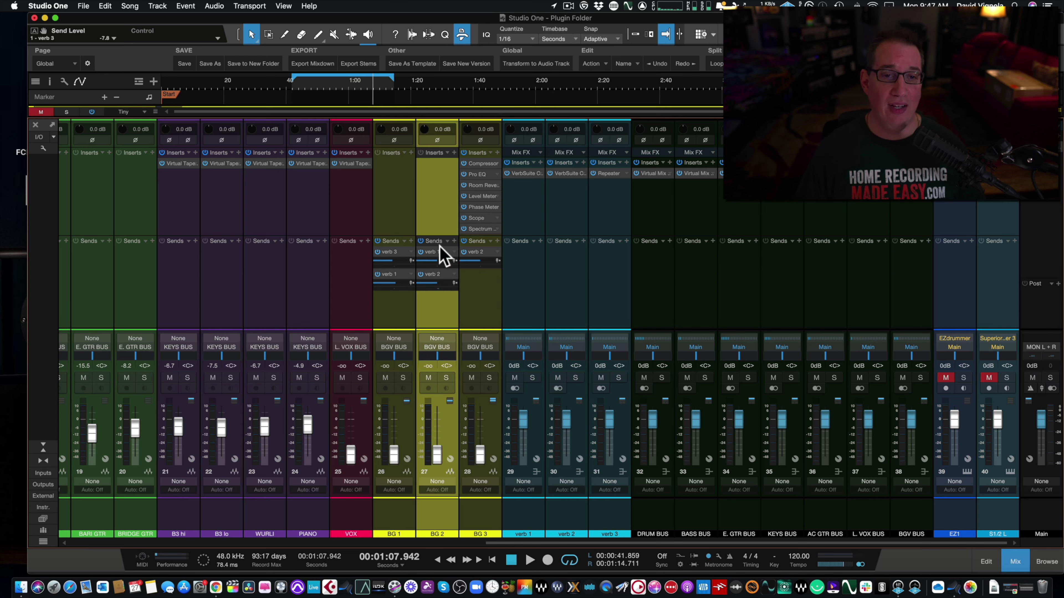
left_click_drag(442, 235, 464, 218)
left_click_drag(458, 114, 472, 64)
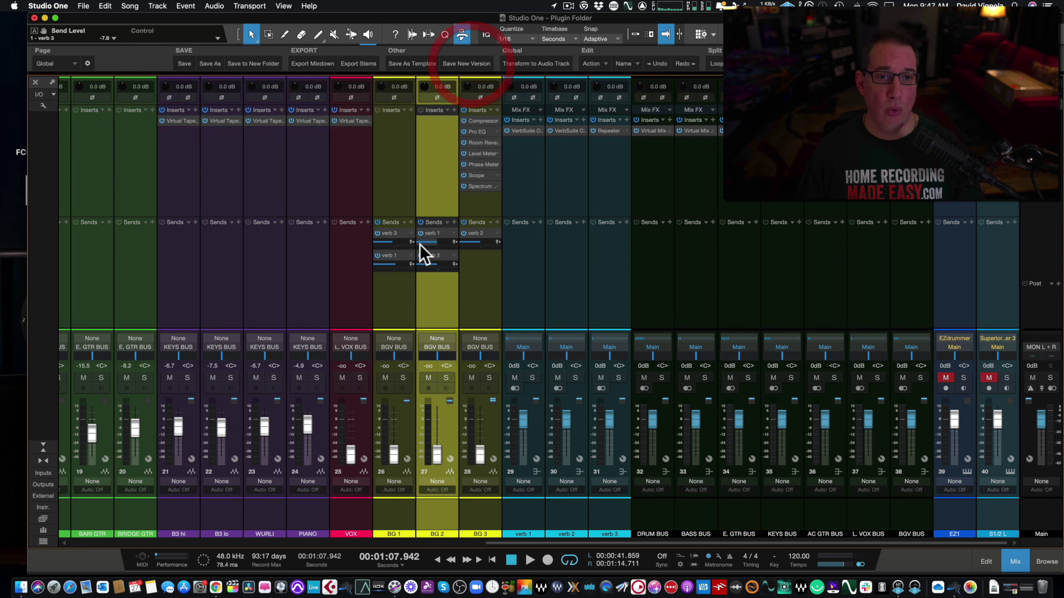
left_click_drag(354, 217, 355, 205)
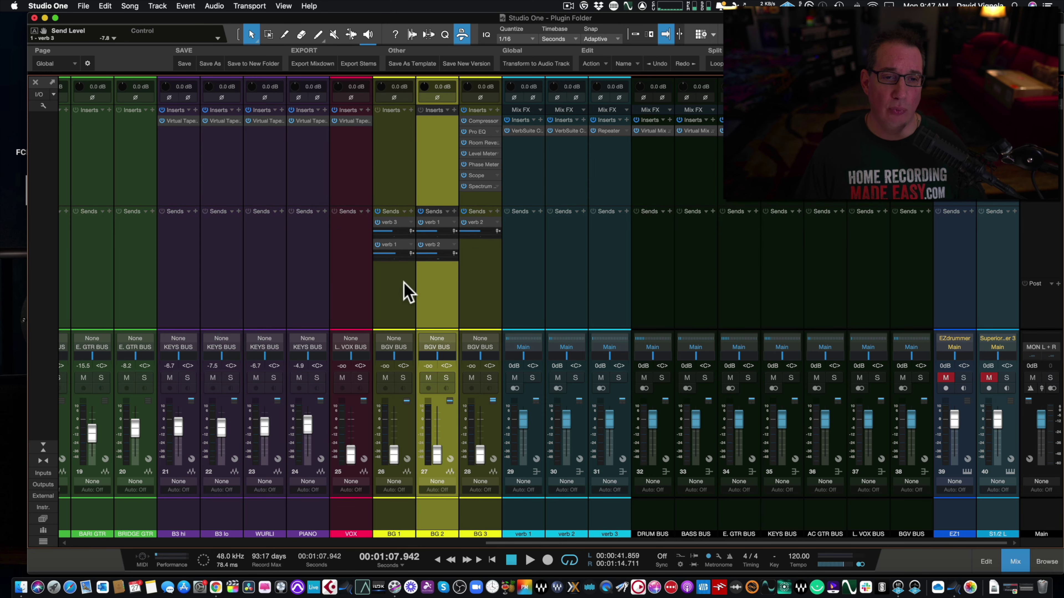
left_click_drag(407, 329, 396, 372)
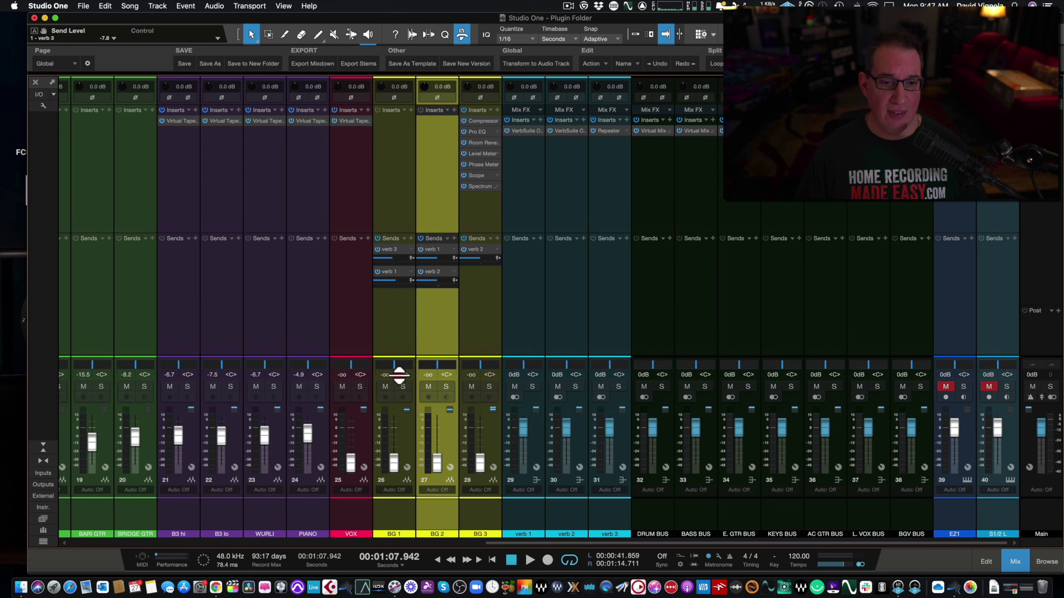
left_click_drag(398, 234, 398, 214)
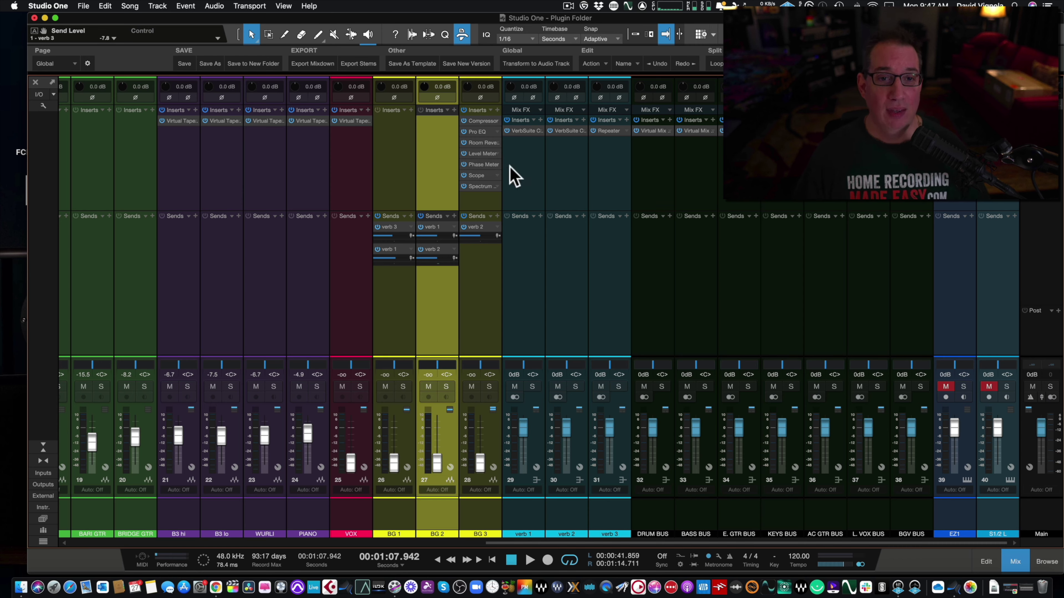
View the Level Meter, Phase Meter and Scope inserts on BG 3, enlarging the Scope window before closing it.
left_click(481, 154)
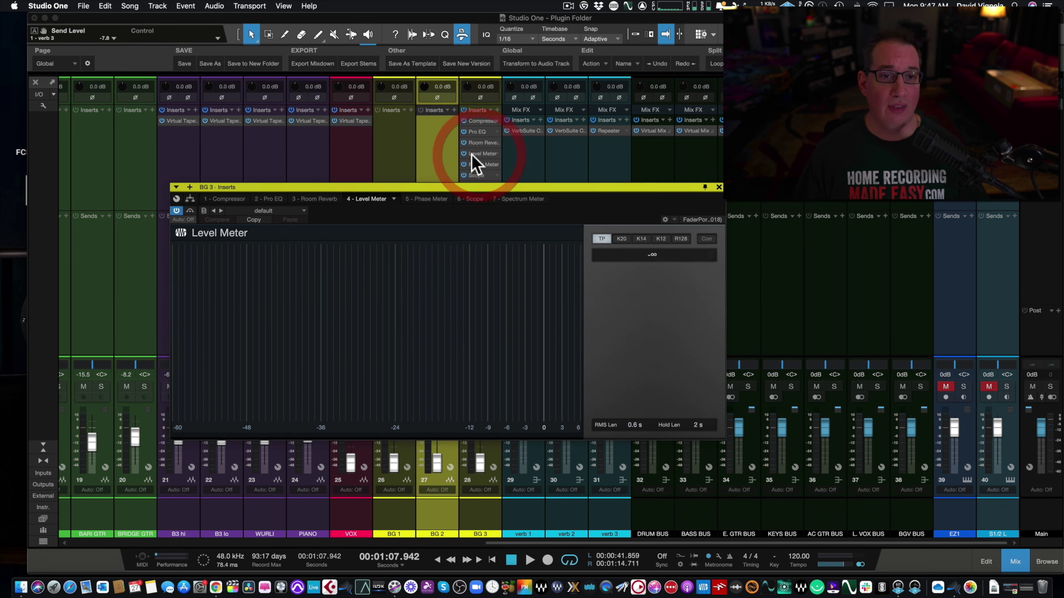
left_click(718, 188)
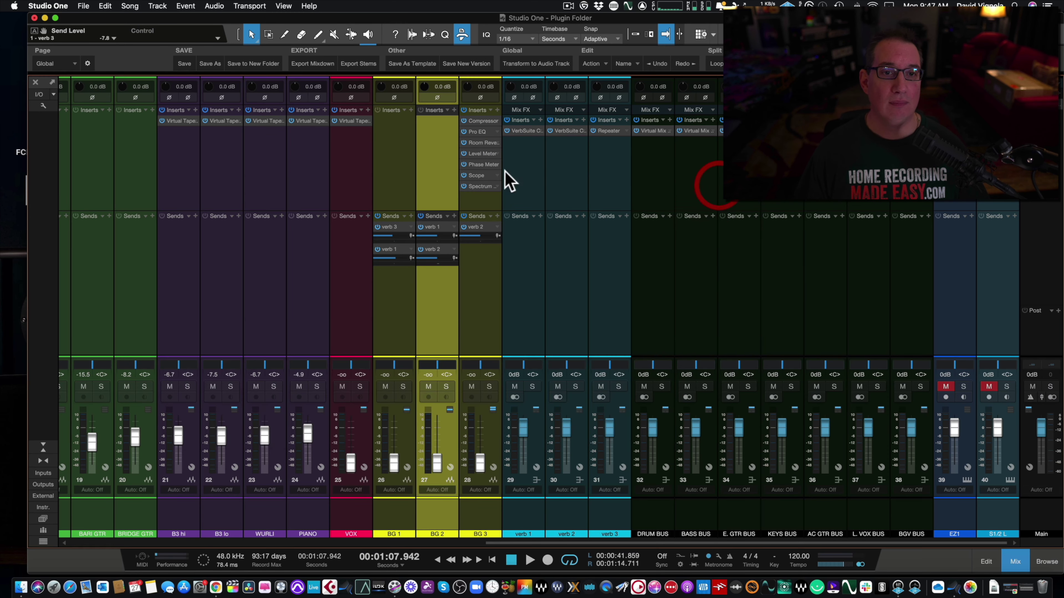
left_click(473, 165)
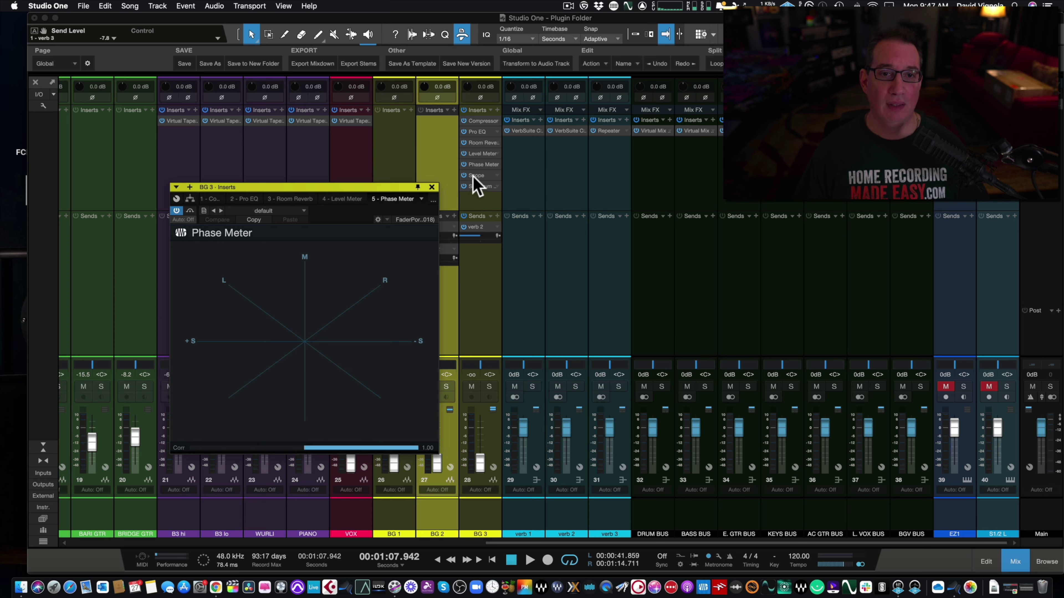
left_click(474, 176)
left_click_drag(448, 187, 320, 63)
left_click_drag(491, 430, 708, 474)
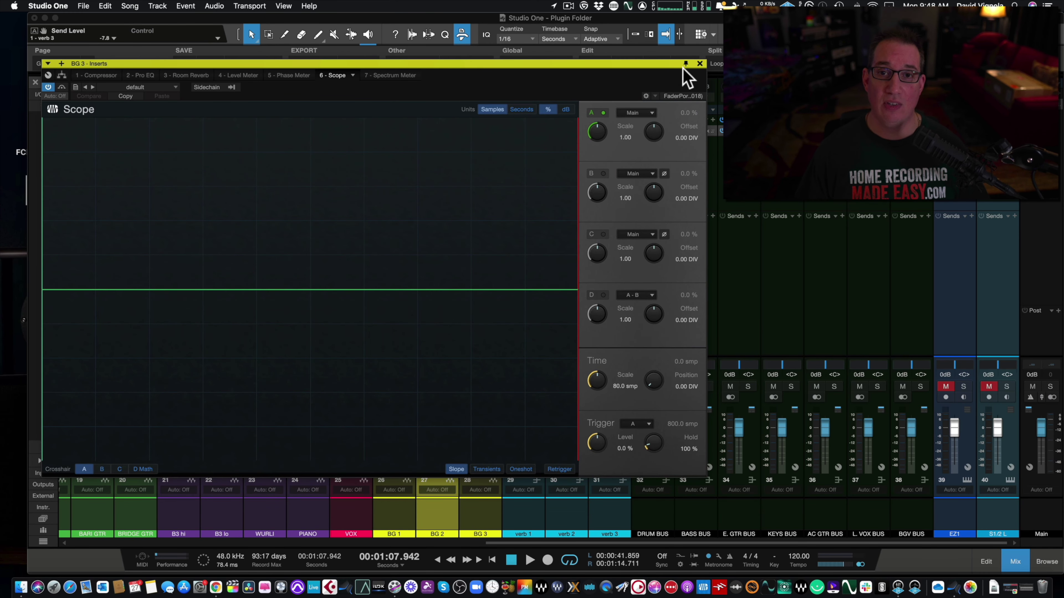
left_click(701, 69)
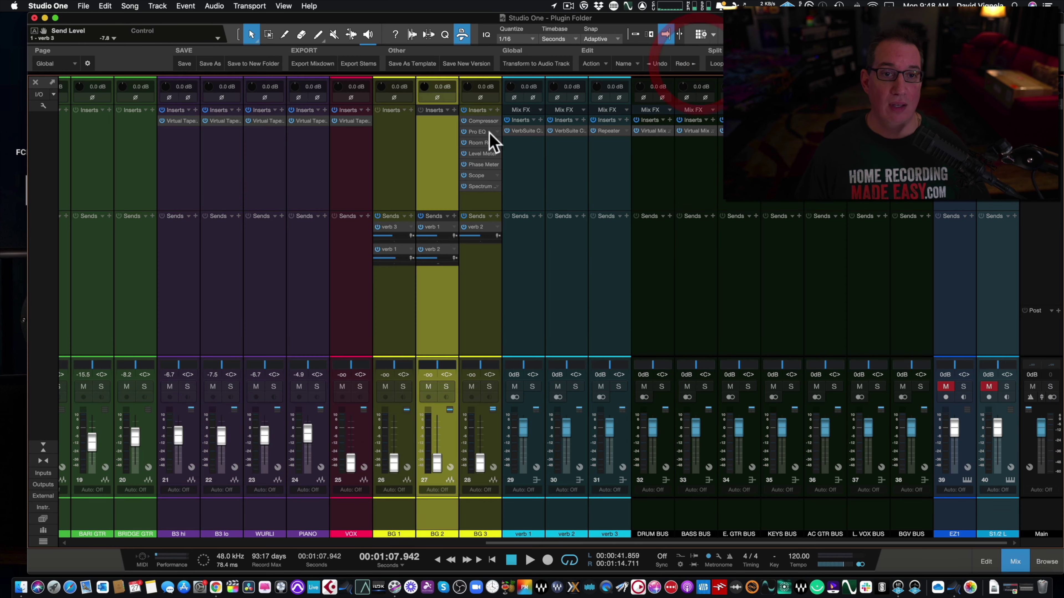
View the Compressor and Pro EQ inserts on BG 3, check whether the Pro EQ window can be resized, and close it.
left_click(474, 122)
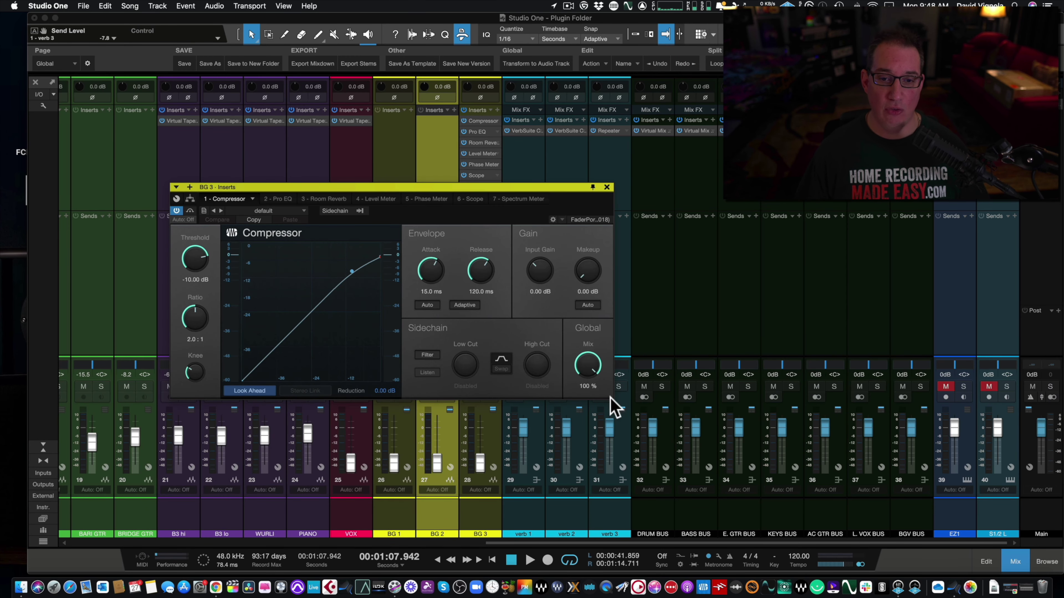
left_click(477, 132)
left_click_drag(469, 188, 430, 107)
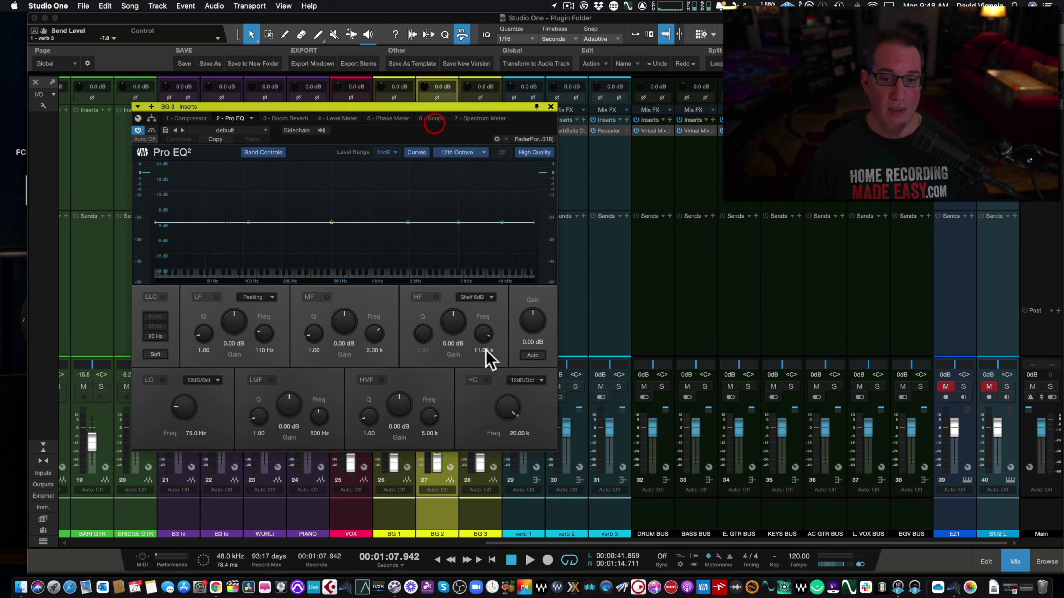
left_click(552, 450)
left_click_drag(377, 109, 434, 117)
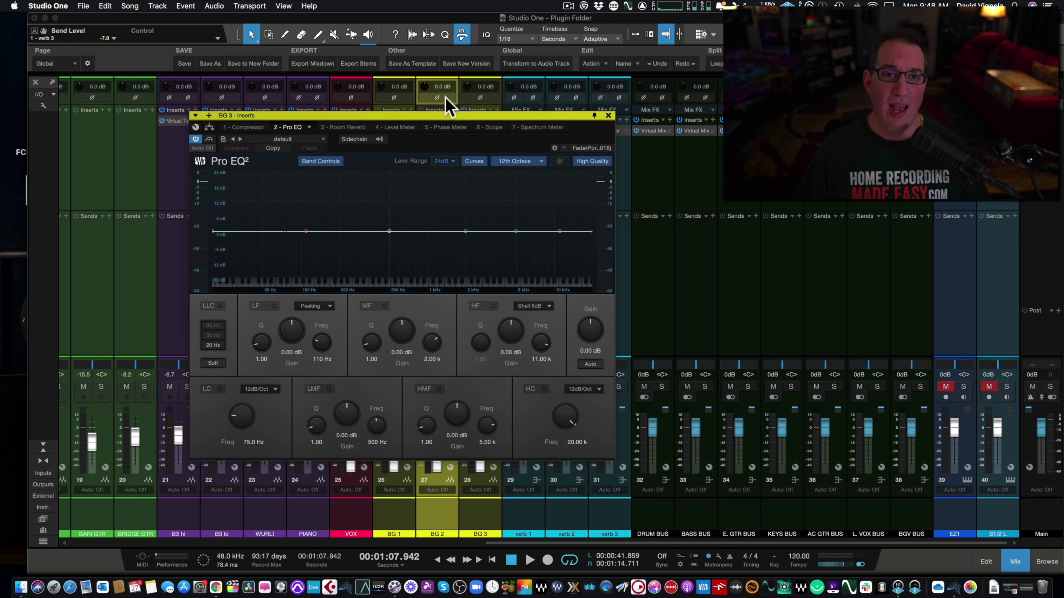
left_click(609, 116)
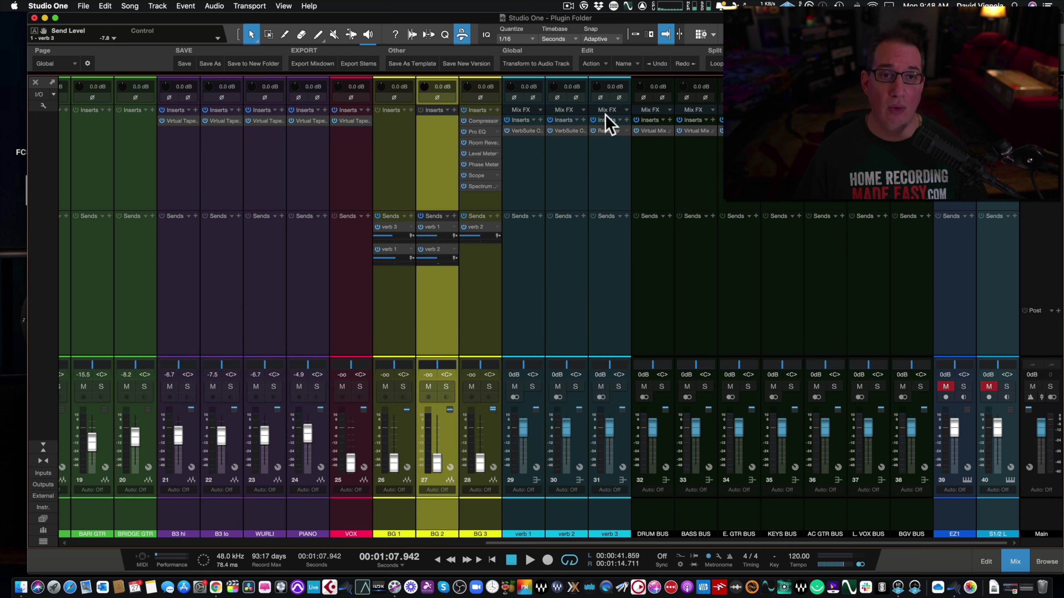
Open the Spectrum Meter insert on BG 3, shrink its window and close it.
left_click(477, 187)
left_click_drag(420, 97, 355, 72)
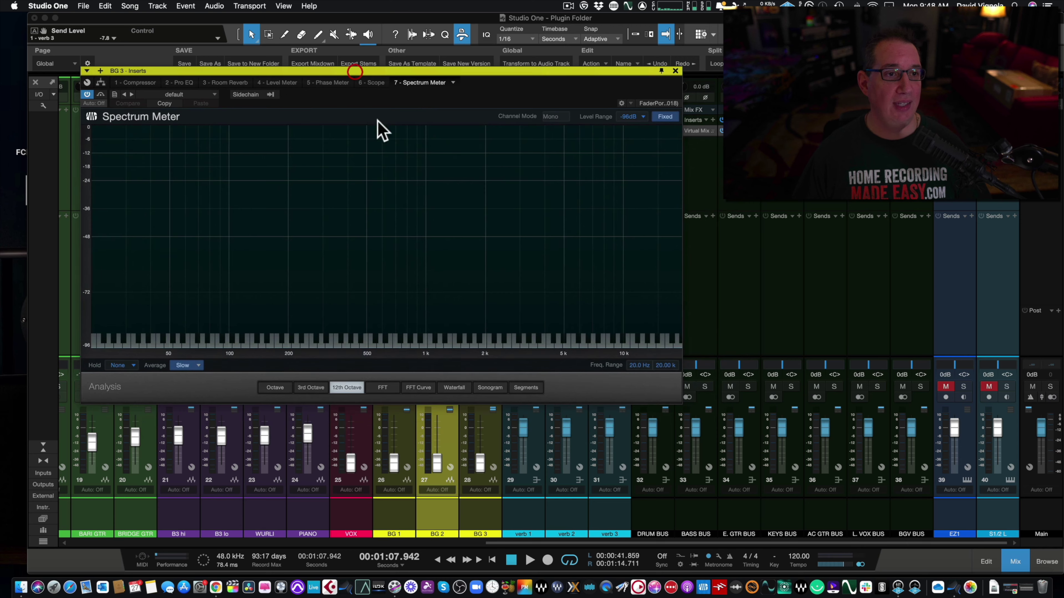
left_click_drag(679, 404, 588, 362)
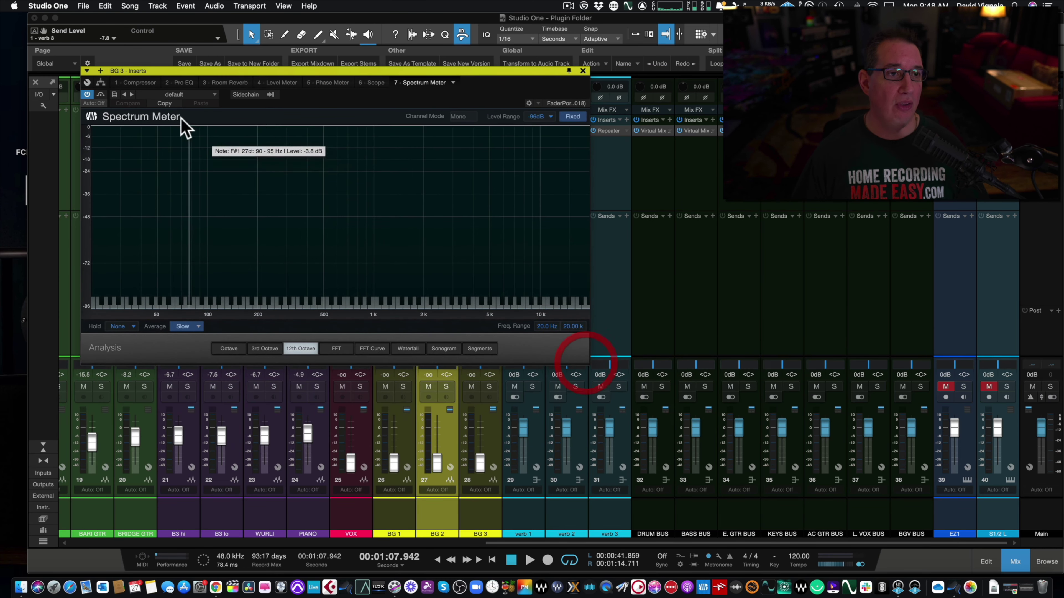
left_click(582, 71)
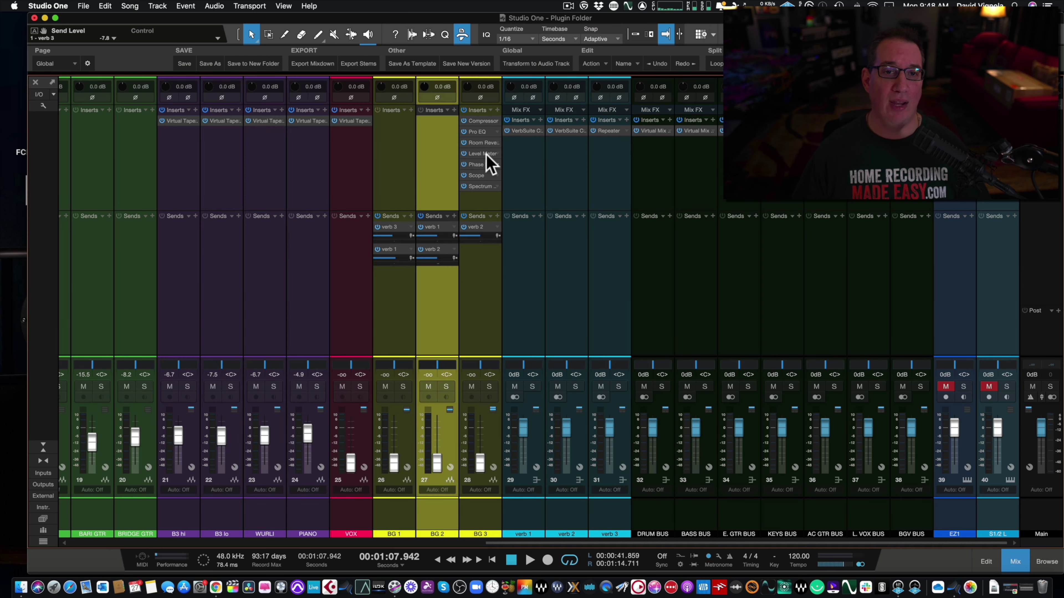
View the Room Reverb insert on BG 3, check whether its window can be resized, and close it.
left_click(481, 142)
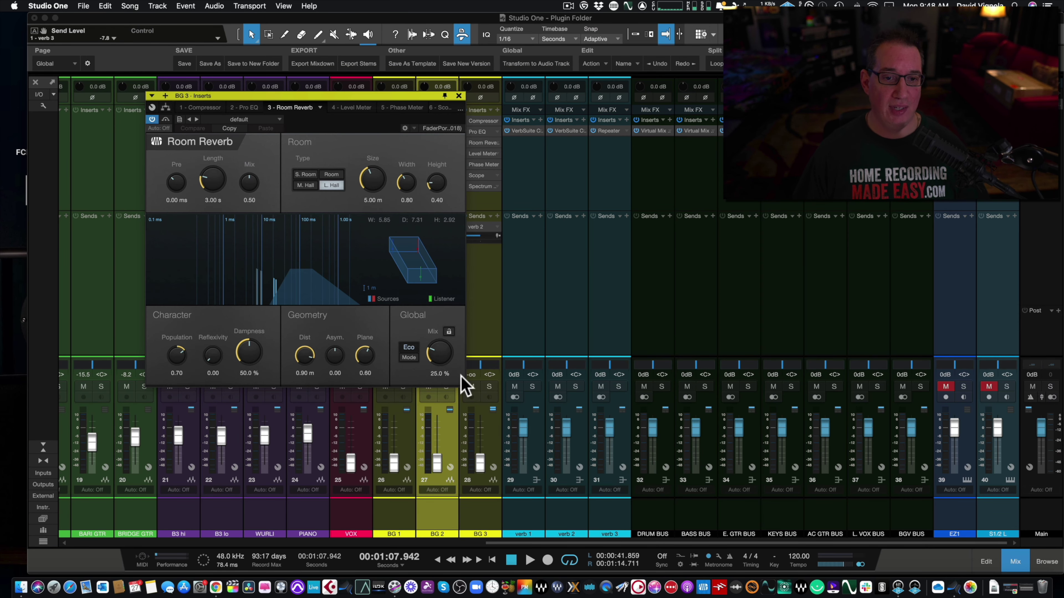
left_click(516, 396)
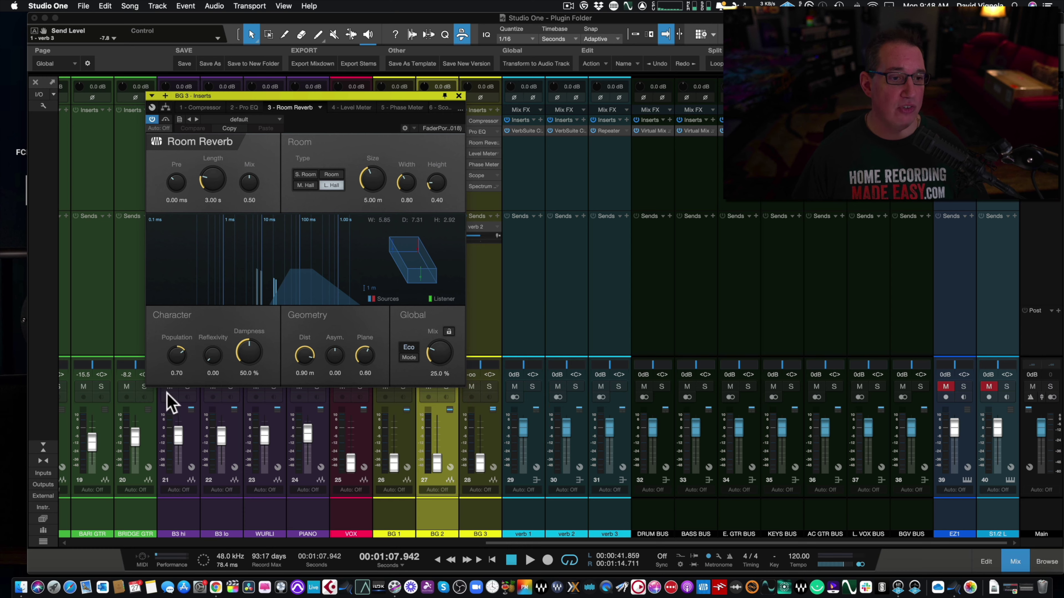
left_click_drag(280, 96, 356, 125)
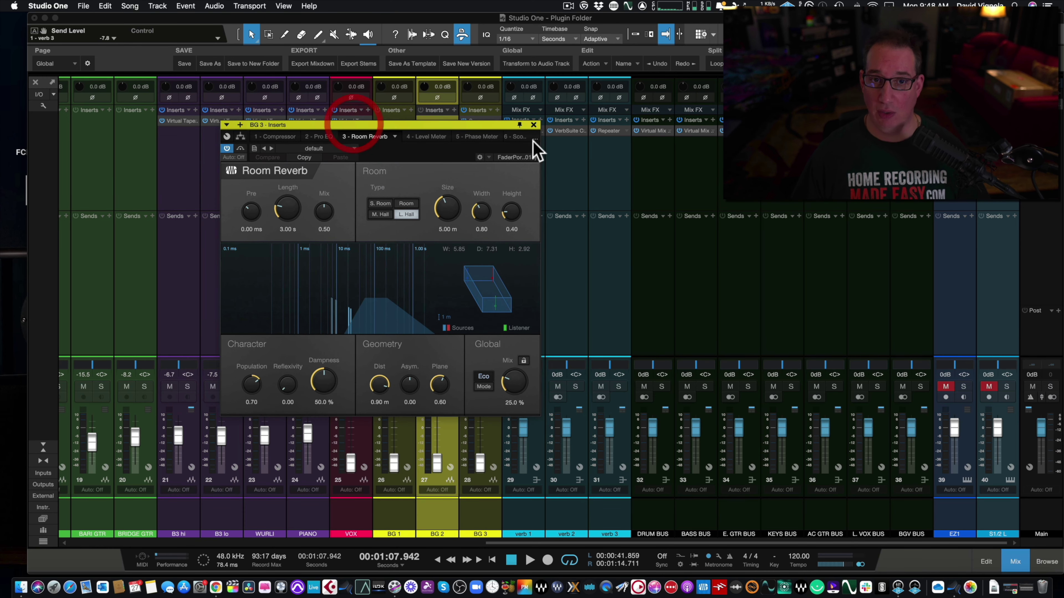
left_click(534, 125)
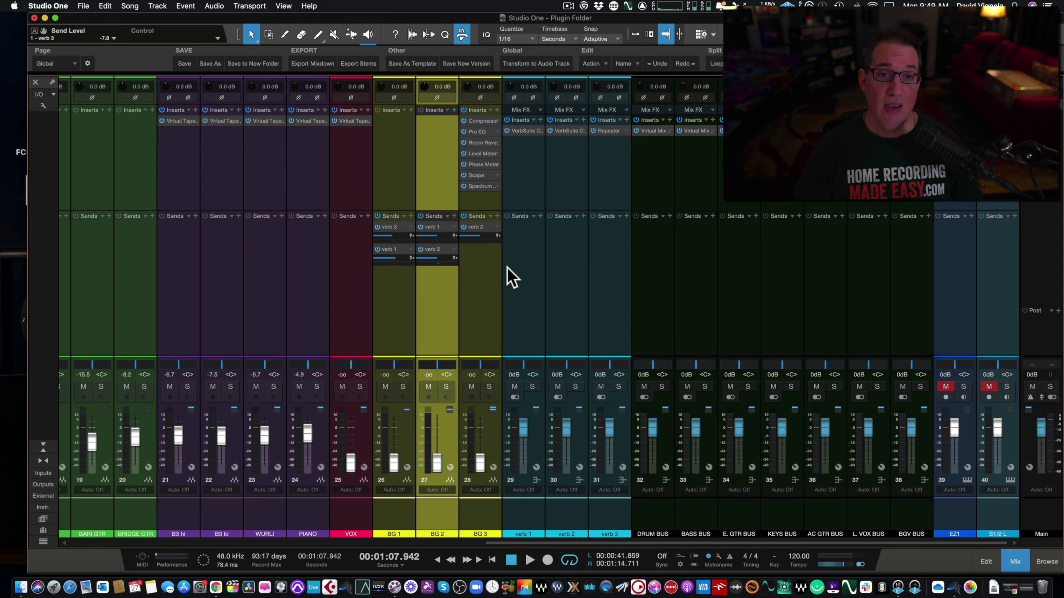
Switch the console to its small view and open the EZdrummer instrument editor, moving its window higher over the arrangement.
left_click(43, 447)
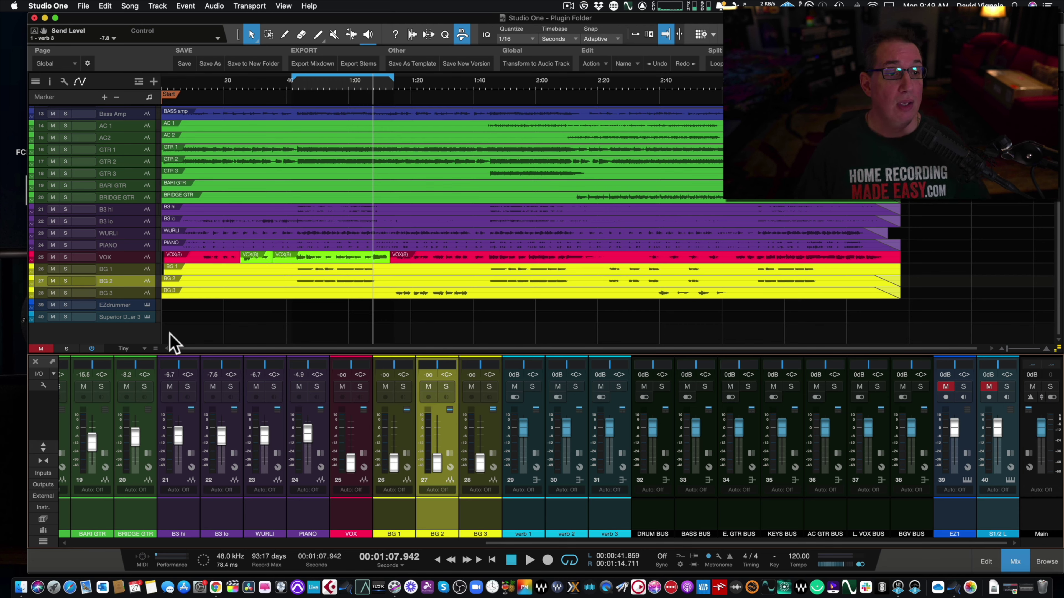
left_click(147, 309)
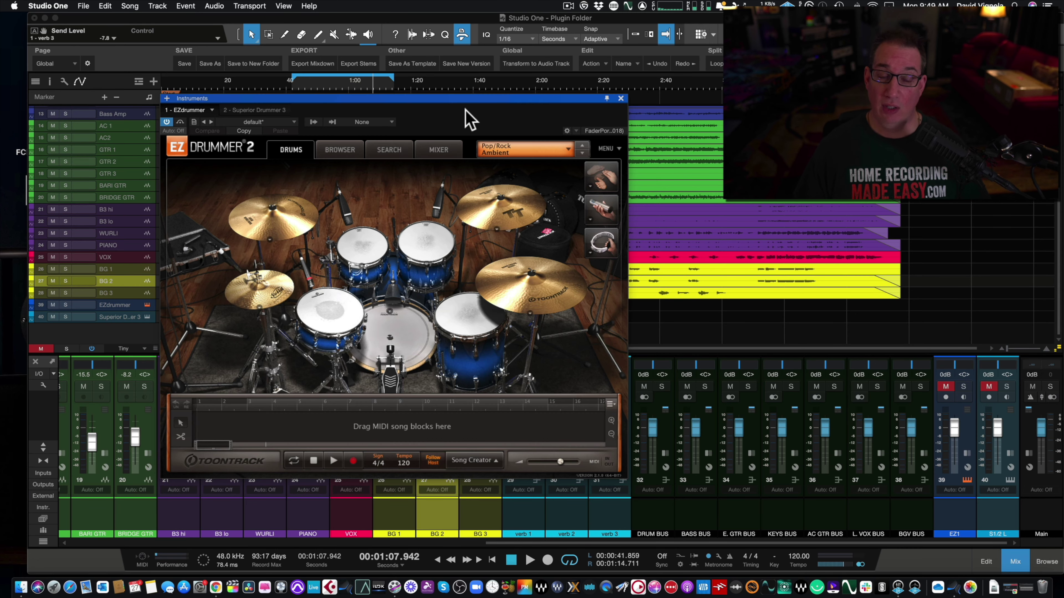
left_click(425, 97)
left_click_drag(424, 98, 441, 72)
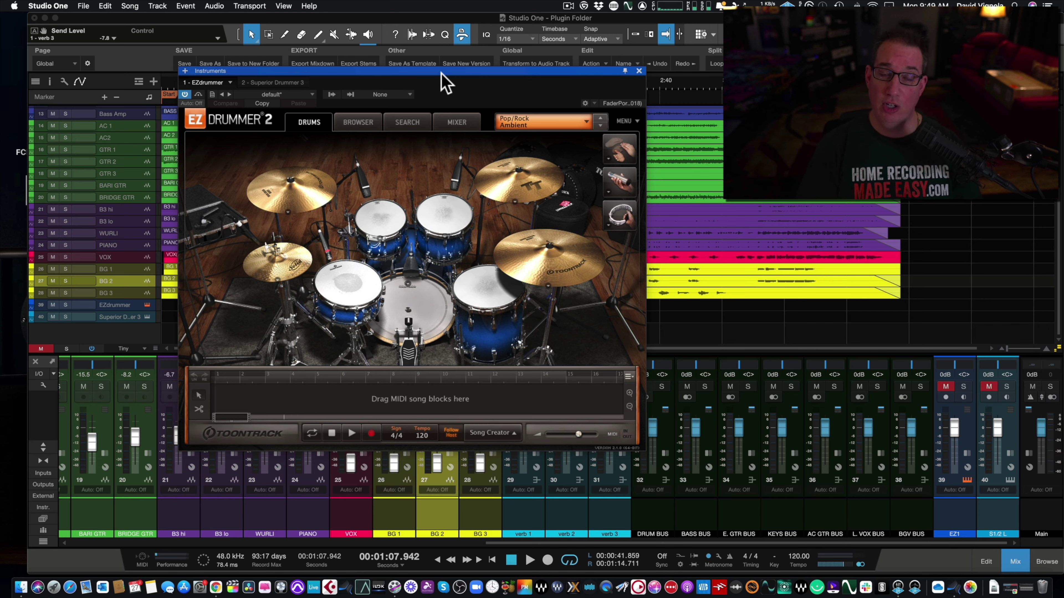
mouse_move(427, 72)
left_mouse_down()
mouse_move(410, 69)
mouse_move(432, 72)
left_mouse_up()
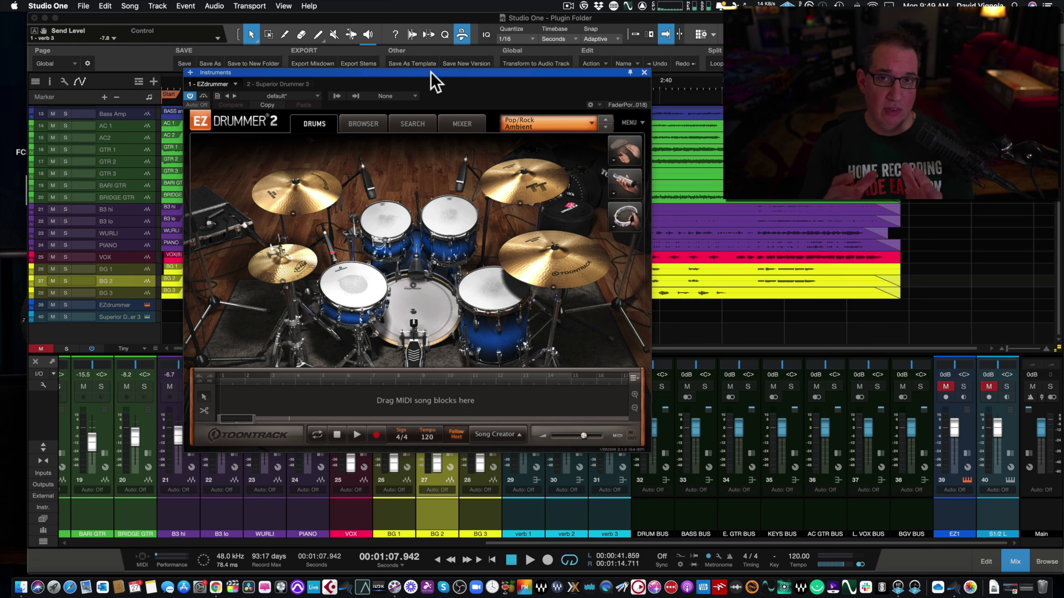
left_click_drag(431, 72, 430, 72)
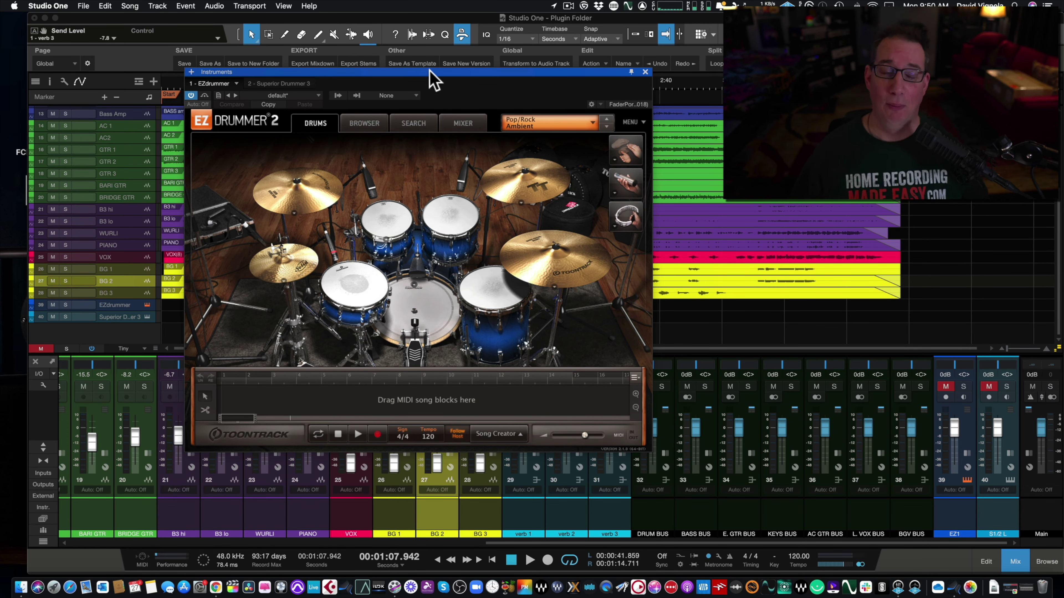
left_click_drag(428, 72, 445, 67)
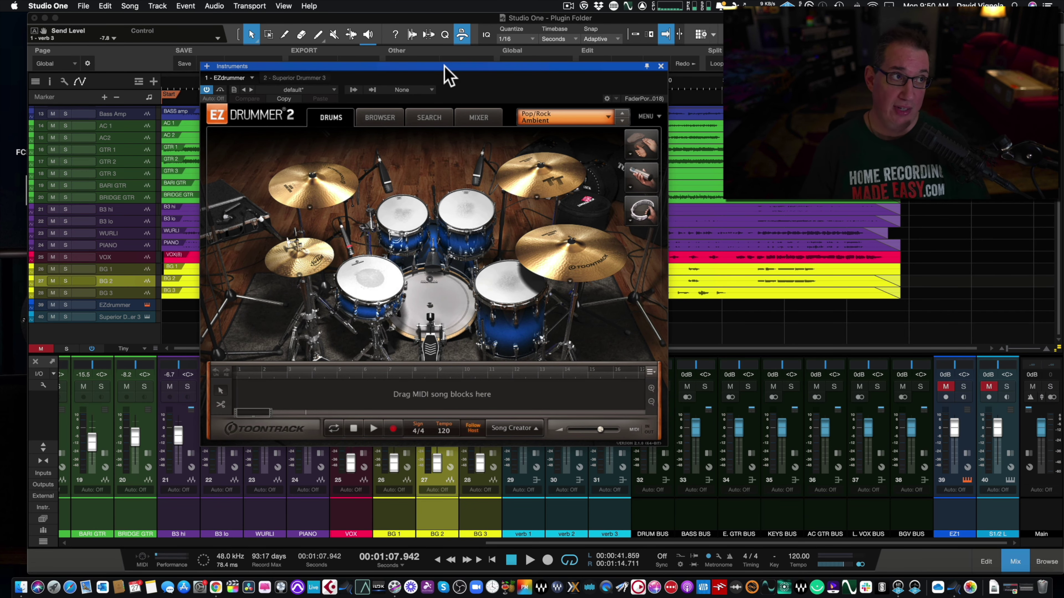
left_click_drag(445, 66, 422, 84)
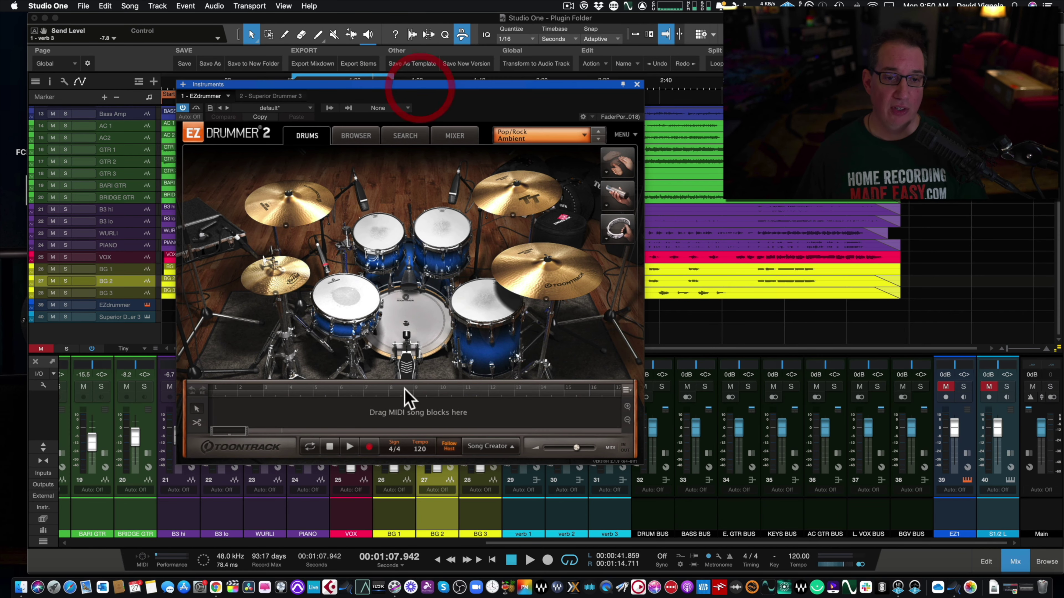
Audition the kick, snare, floor tom and rack toms of the EZdrummer kit, and close the instrument window.
left_click(404, 323)
left_click(405, 323)
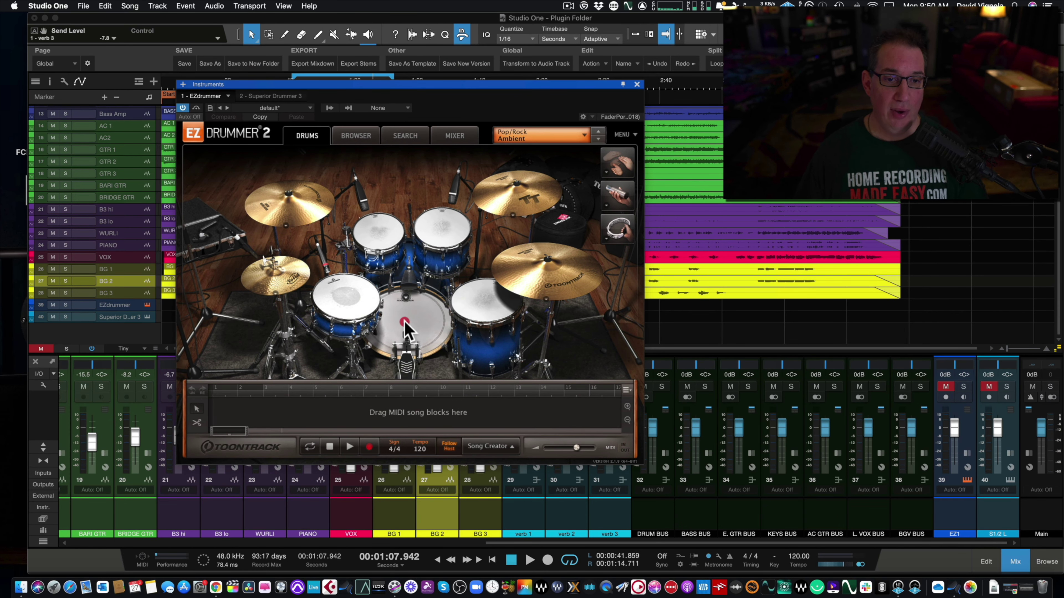
left_click(346, 306)
left_click(347, 306)
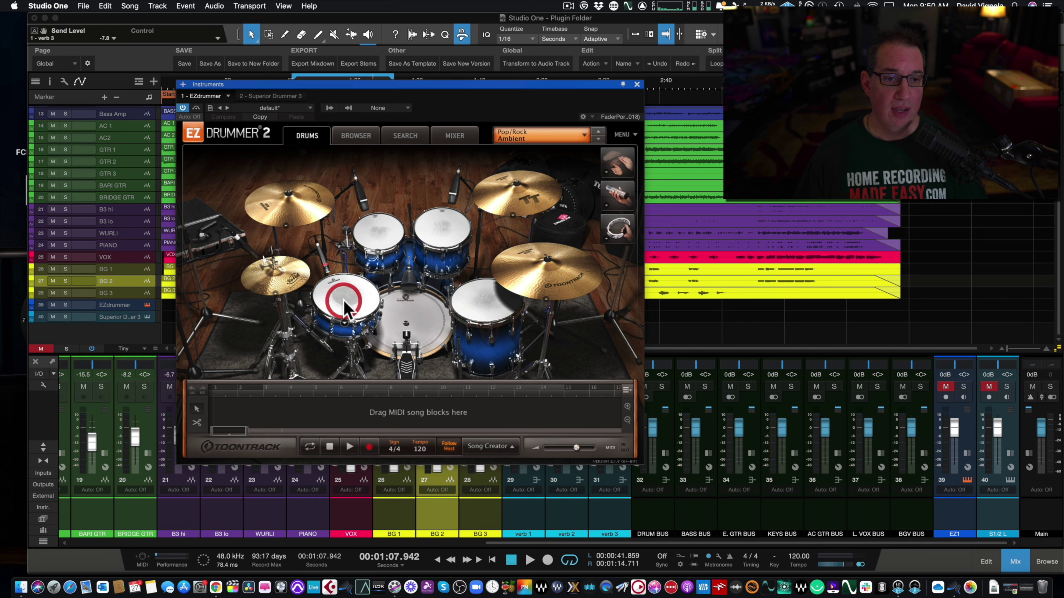
left_click(485, 304)
left_click(452, 241)
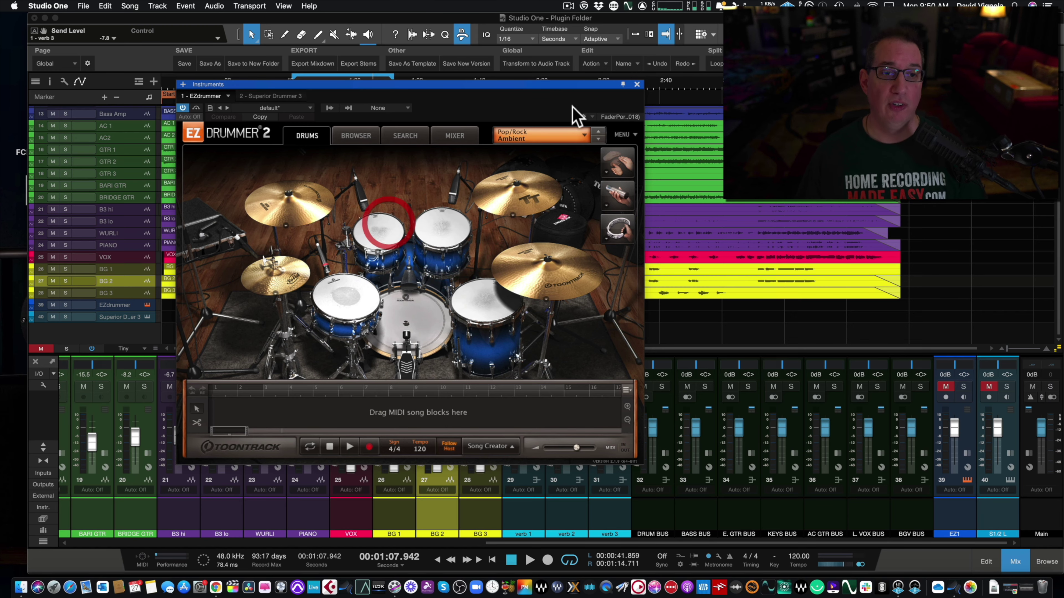
left_click(637, 85)
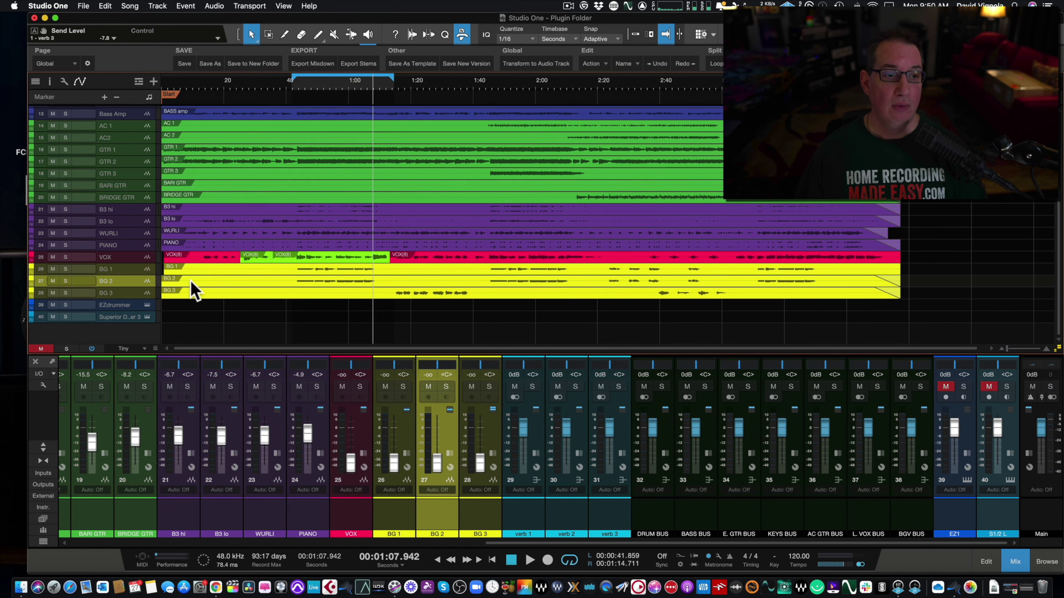
Open the Superior Drummer 3 instrument editor from its track and reposition its window over the arrangement.
left_click(147, 317)
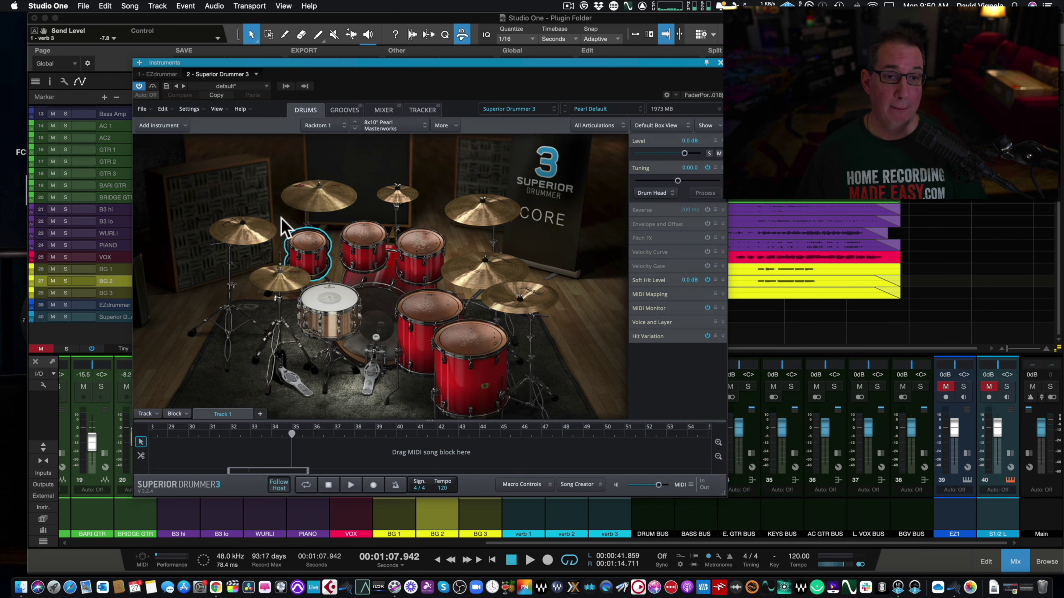
mouse_move(515, 57)
left_mouse_down()
mouse_move(691, 57)
mouse_move(521, 65)
left_mouse_up()
left_click_drag(425, 68, 392, 63)
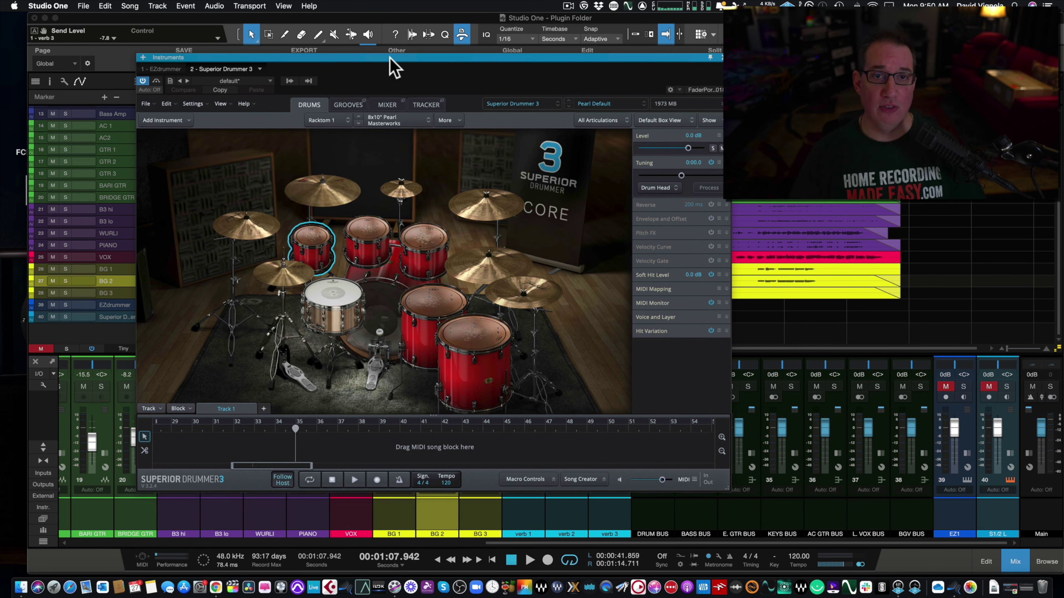
left_click_drag(418, 57, 424, 48)
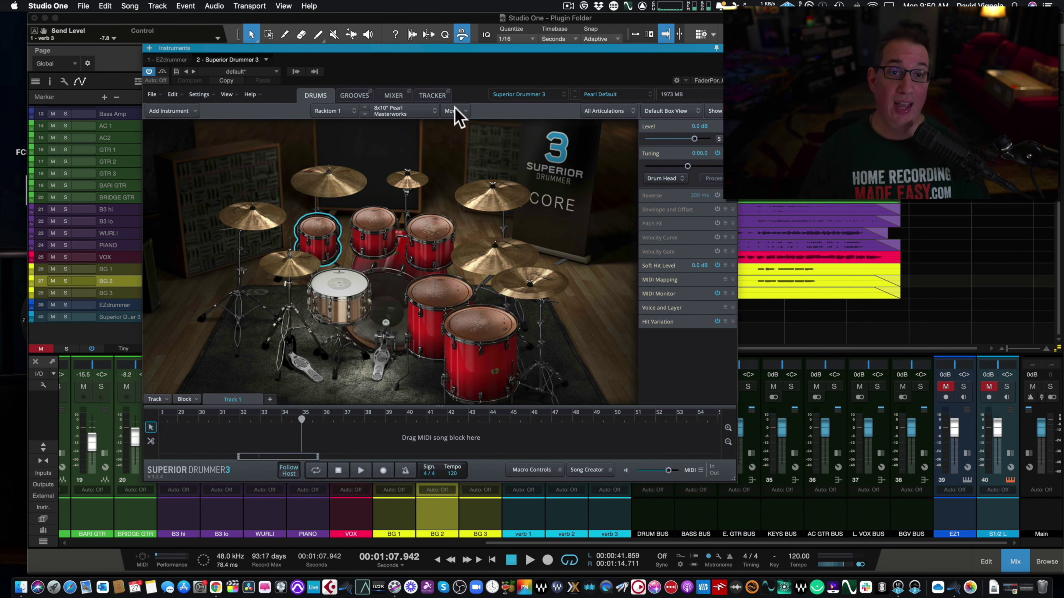
left_click_drag(487, 47, 498, 56)
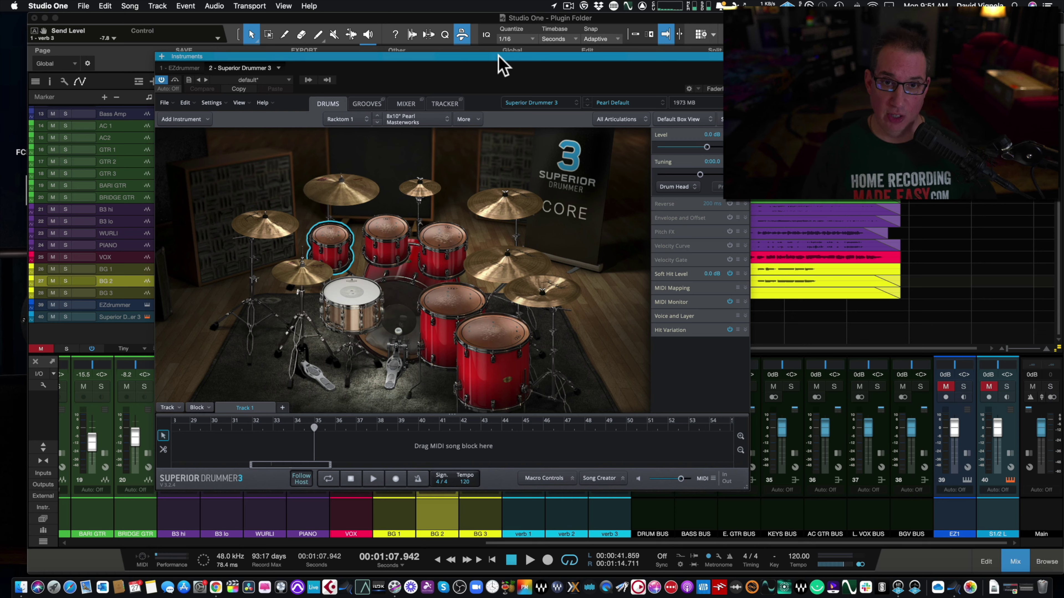
mouse_move(504, 55)
left_mouse_down()
mouse_move(575, 51)
mouse_move(524, 49)
left_mouse_up()
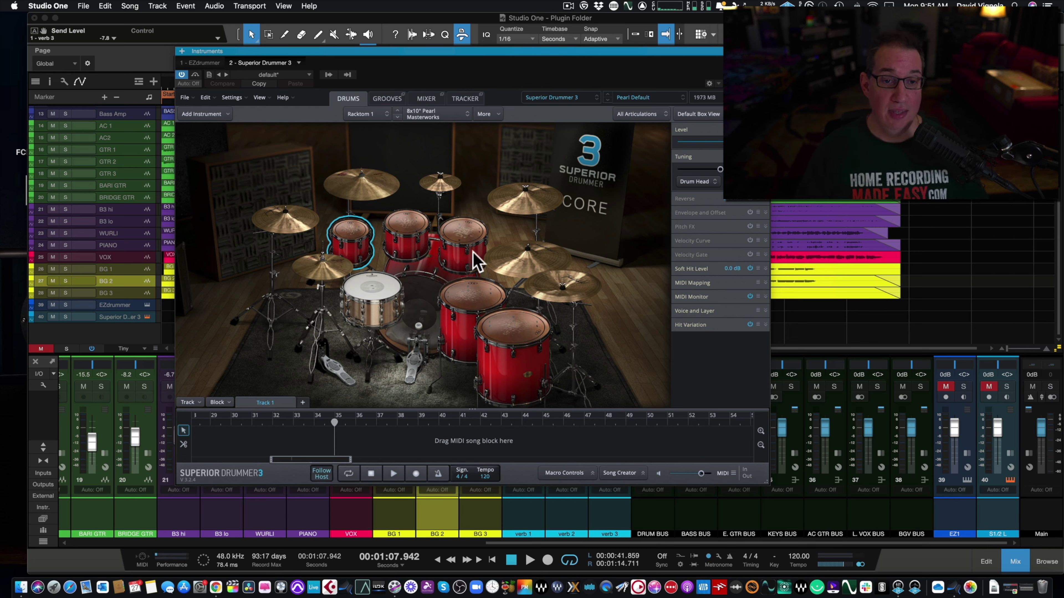
Audition the snare and the first floor tom in Superior Drummer 3, and close the instrument window.
left_click(381, 286)
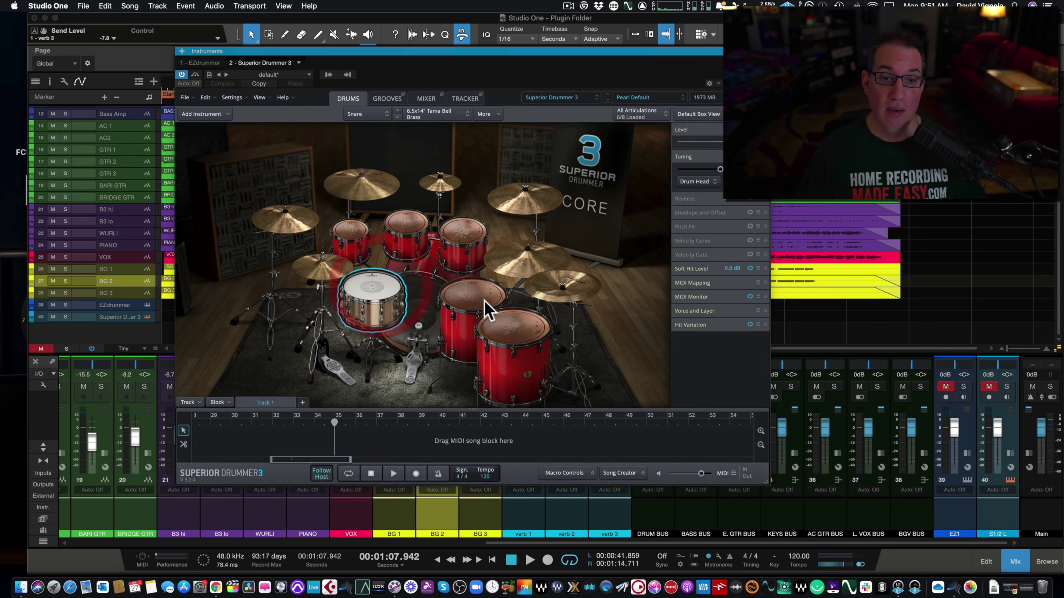
left_click(486, 308)
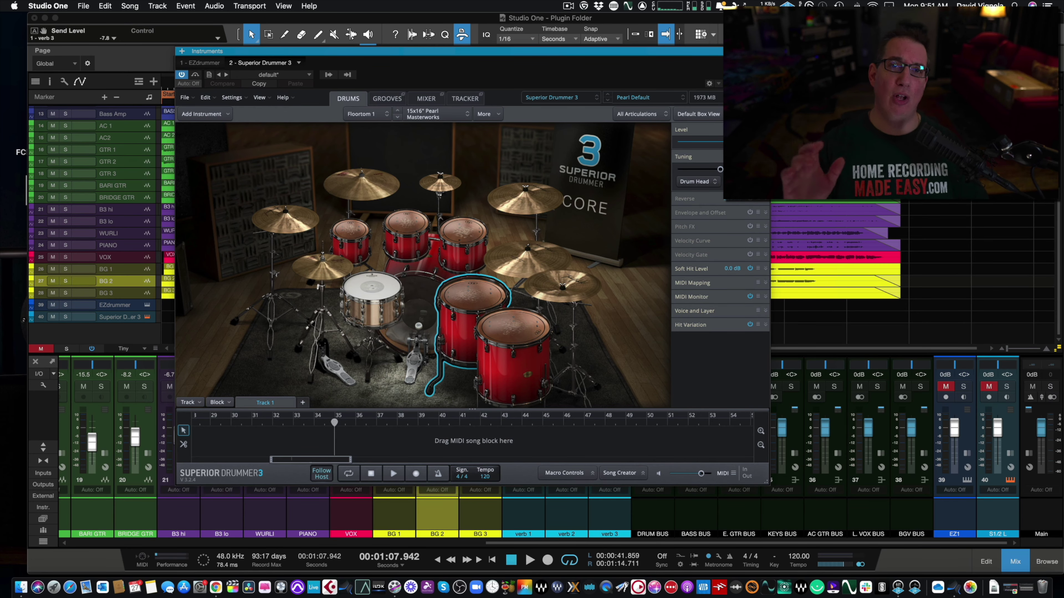
key("super+w")
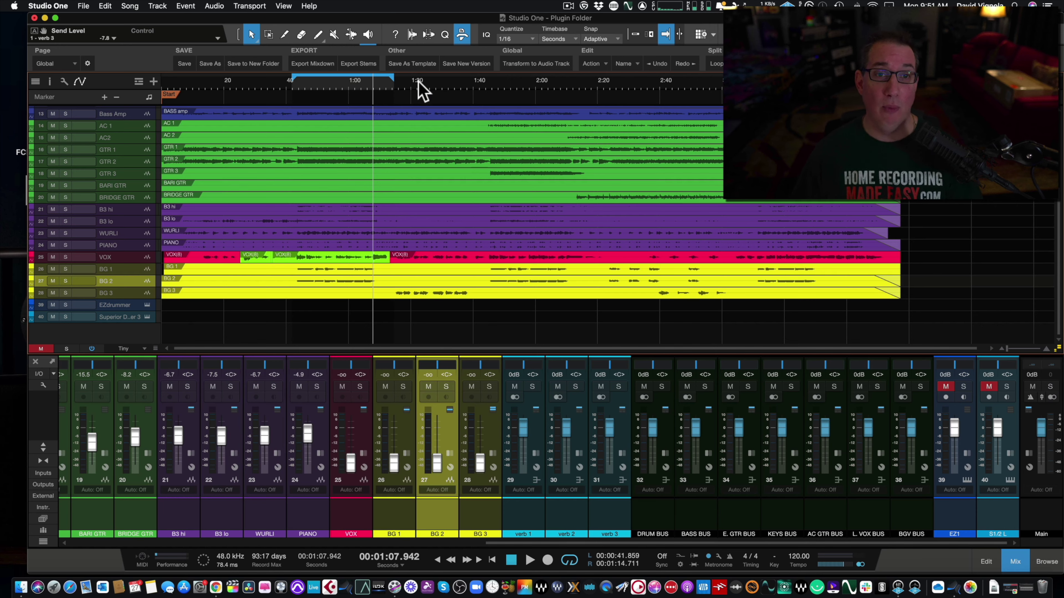